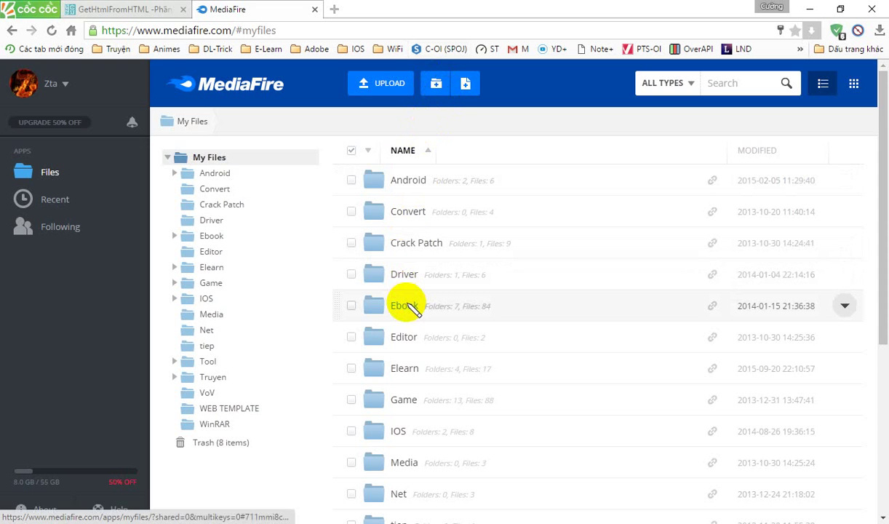
Step: Copy the link of QuickTranslator_20130627.rar from the EBook subfolder of the Ebook folder
left_click(406, 306)
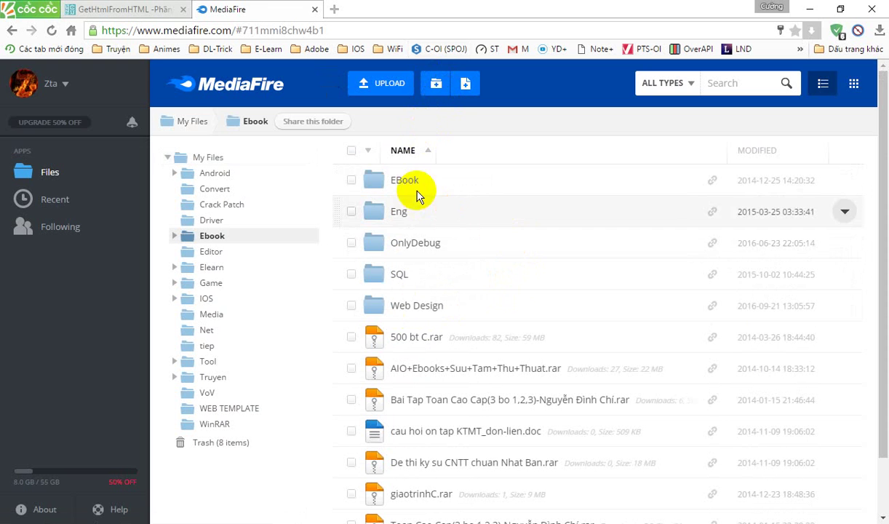
left_click(473, 192)
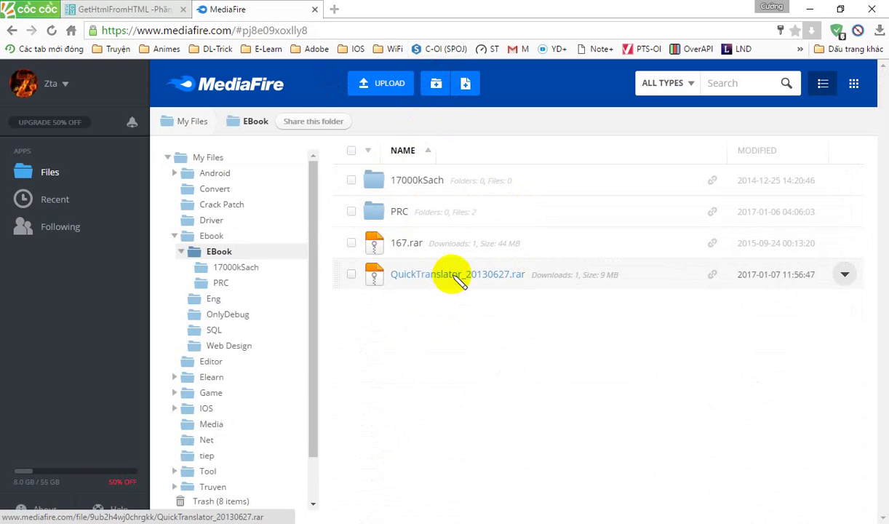
right_click(452, 280)
left_click(494, 308)
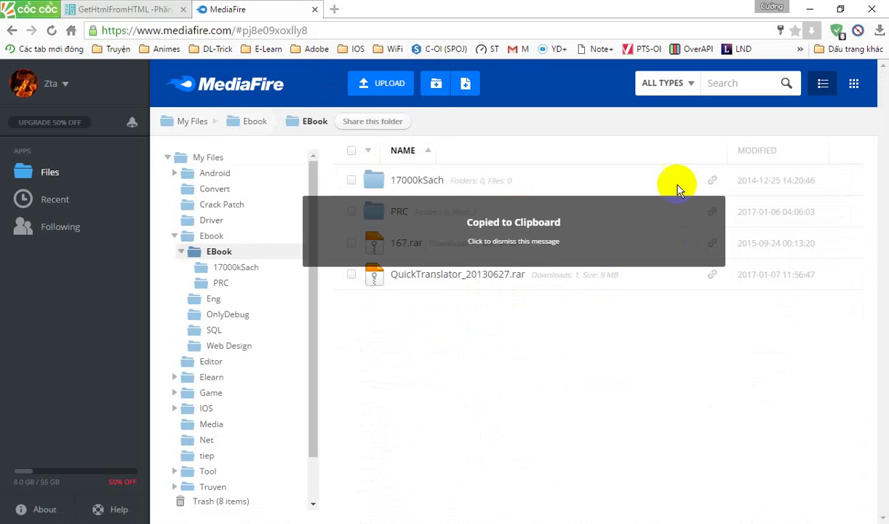
Step: Load the copied QuickTranslator_20130627.rar link in the current browser tab
left_click(308, 27)
right_click(343, 27)
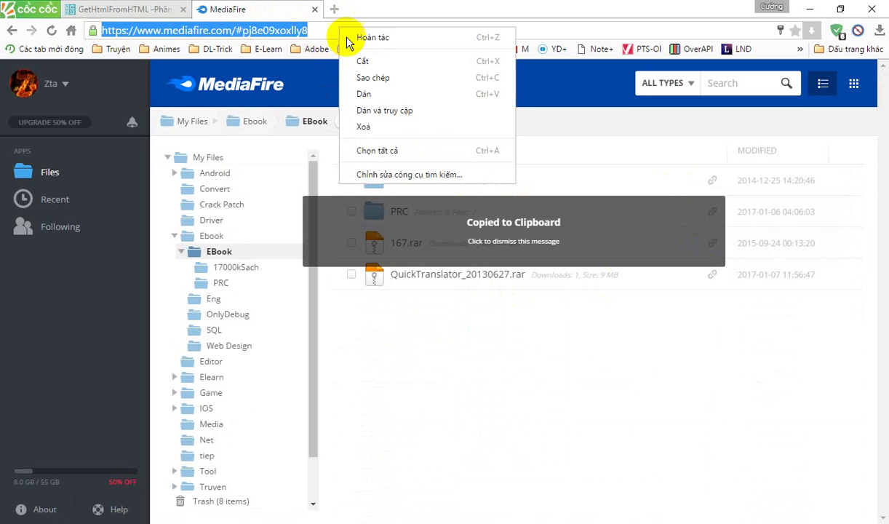
left_click(366, 113)
Step: Switch to Notepad++ and paste the copied link on a new line below "2. Quick Translator."
key("alt+Tab")
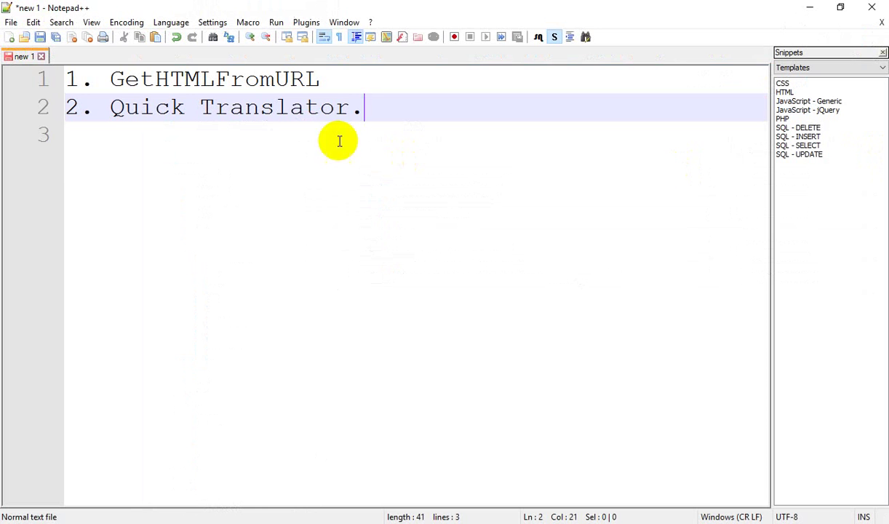
key("Return")
key("ctrl+v")
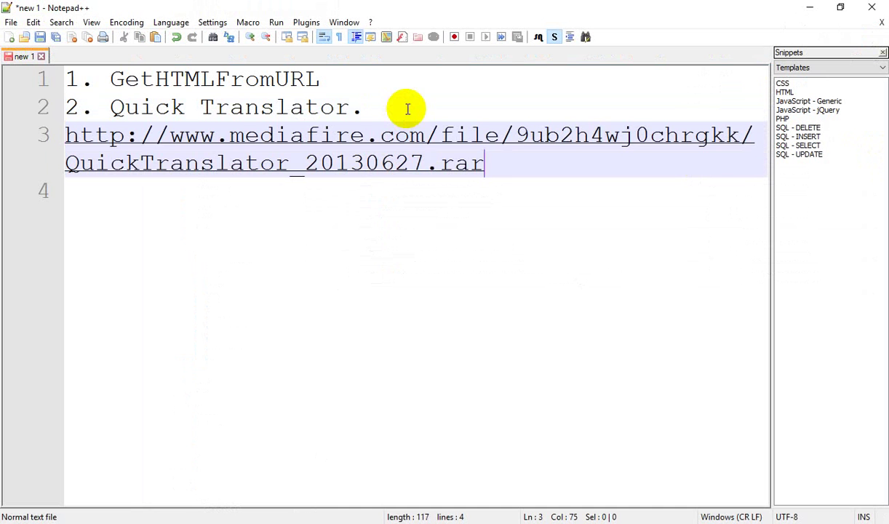
left_click_drag(512, 171, 31, 124)
left_click(522, 192)
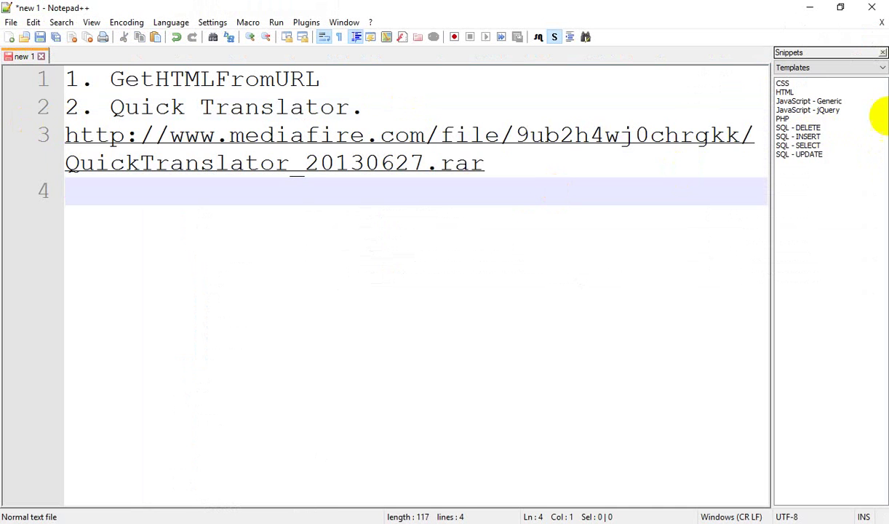
Step: Switch back to the browser, download QuickTranslator_20130627.rar to E:\Download Temp, and close its download page
key("alt+Tab")
left_click(555, 215)
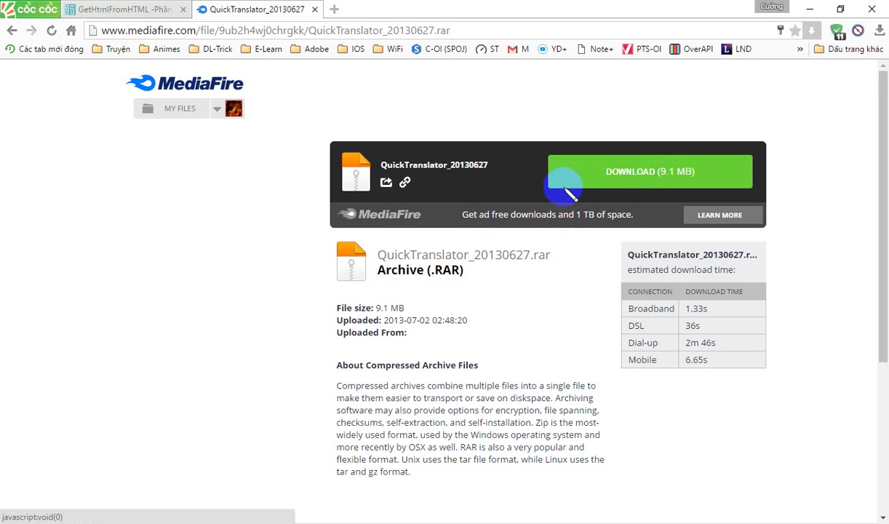
left_click(618, 173)
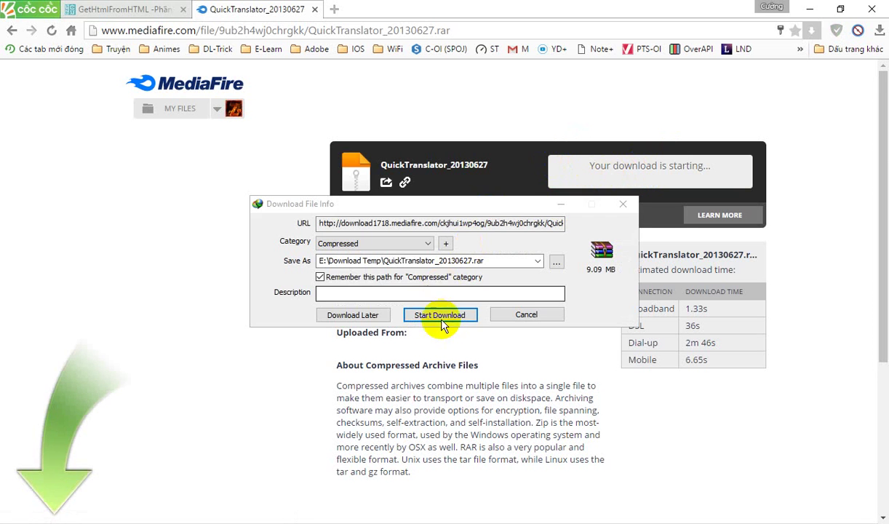
left_click(445, 314)
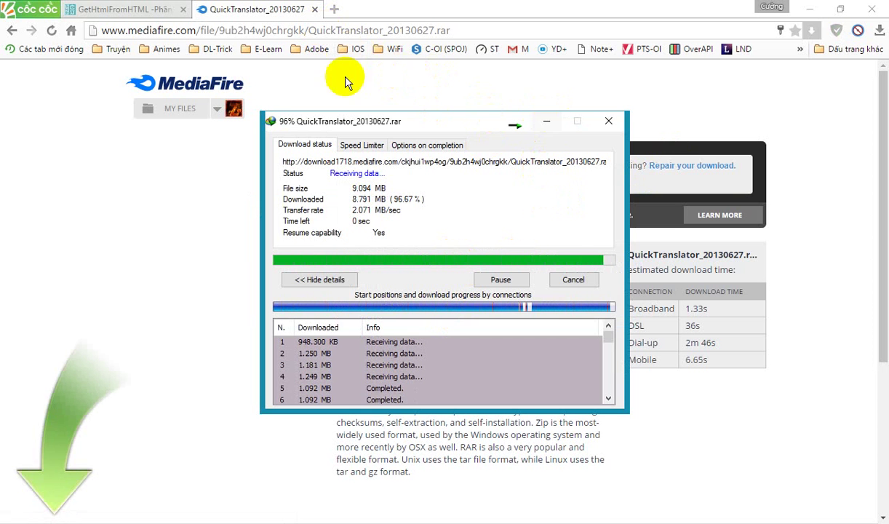
left_click(315, 10)
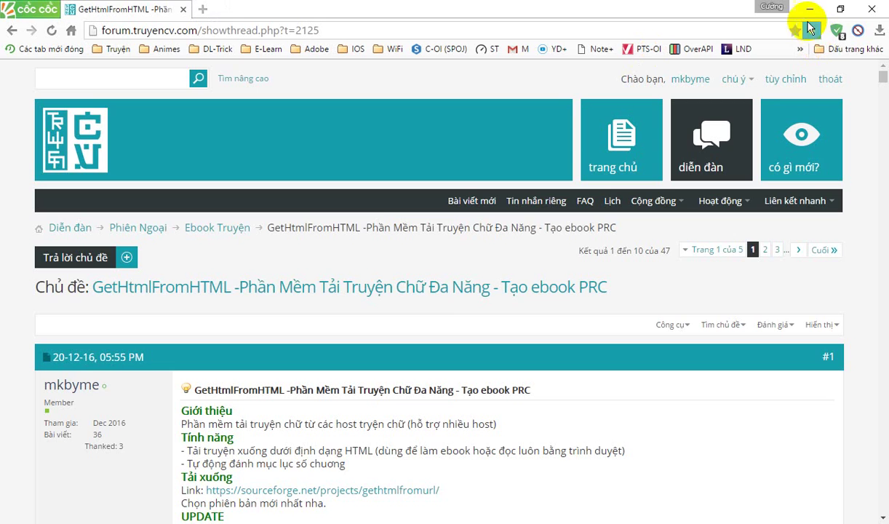
Step: Minimize the open windows covering GetTextFromHtml and shift its window aside on the desktop
left_click(811, 11)
left_click(813, 10)
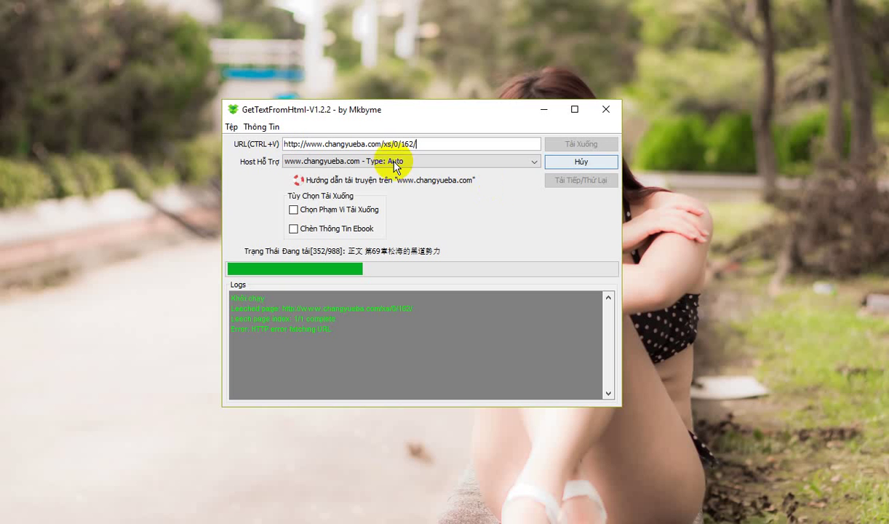
left_click_drag(406, 124, 337, 129)
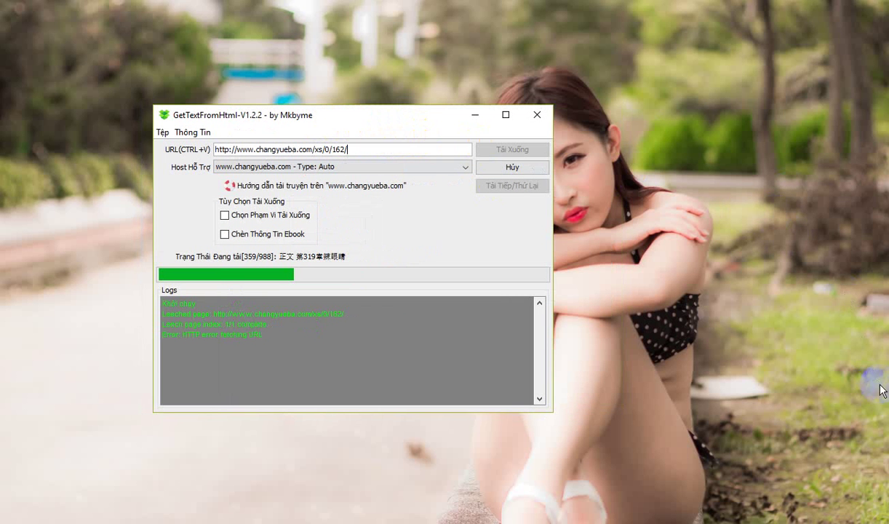
Step: Open the folder containing QuickTranslator_20130627.rar from Internet Download Manager, and close the download manager
left_click(847, 389)
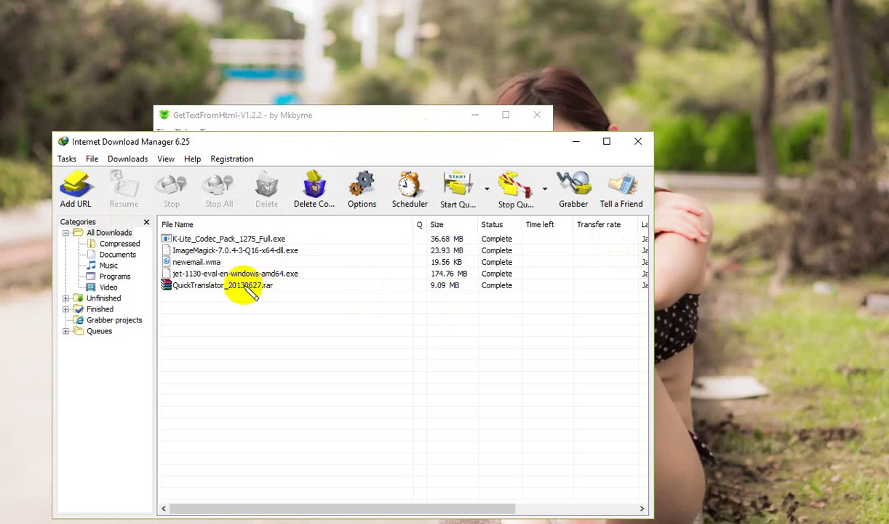
left_click(287, 285)
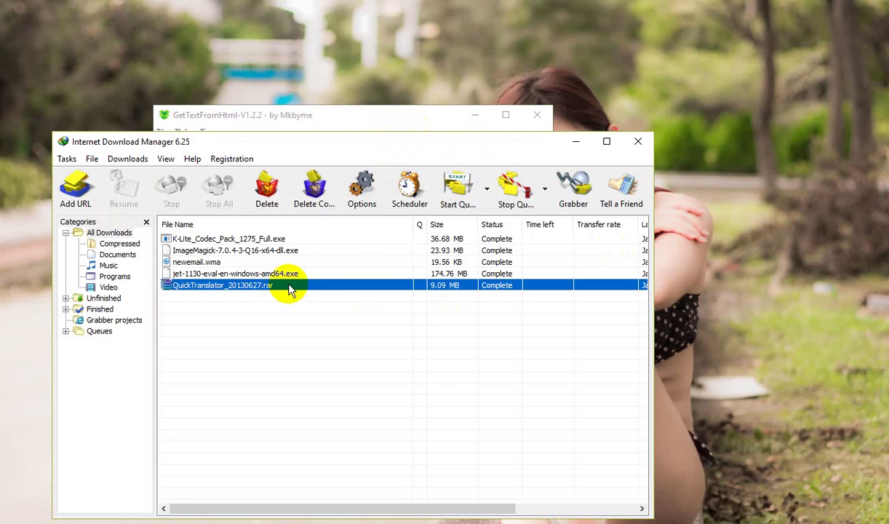
right_click(288, 285)
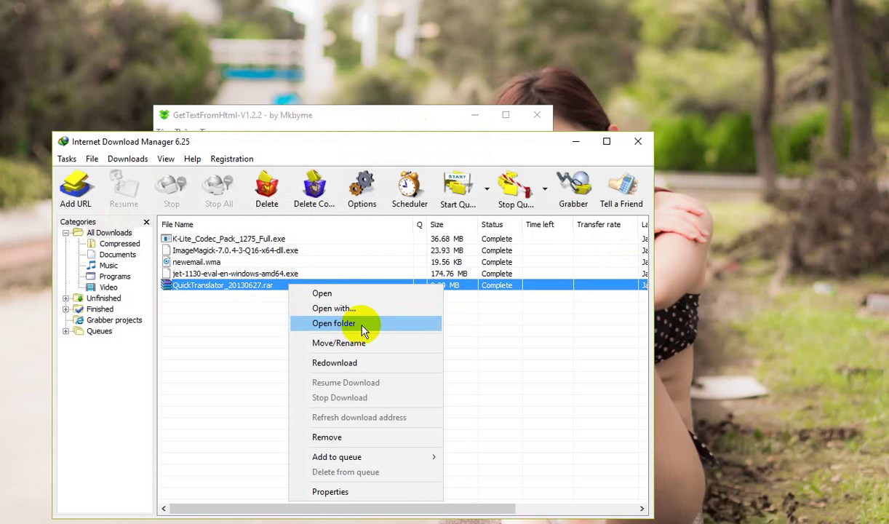
left_click(364, 326)
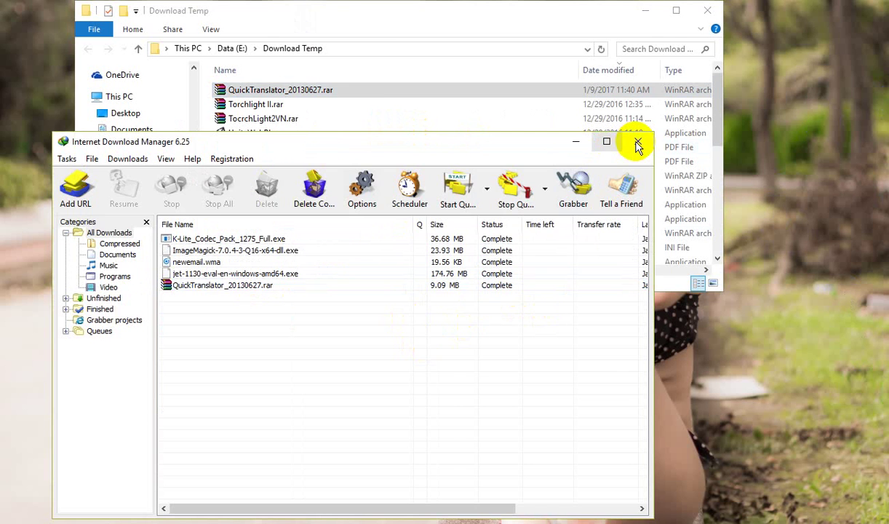
left_click(637, 143)
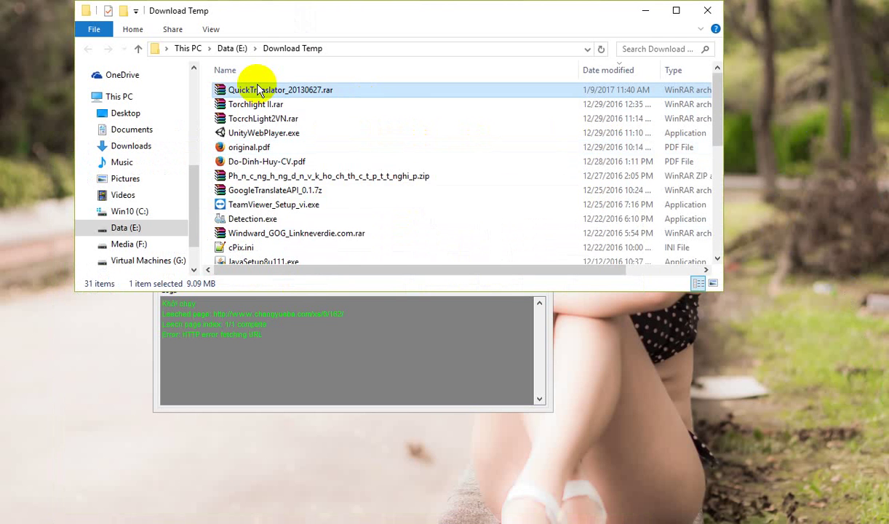
Step: Extract QuickTranslator_20130627.rar with WinRAR into the current Download Temp folder
right_click(300, 90)
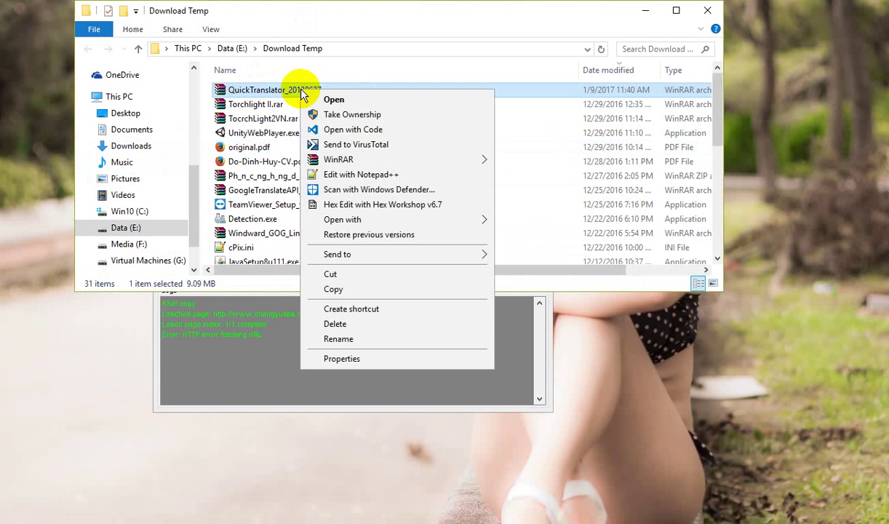
mouse_move(411, 158)
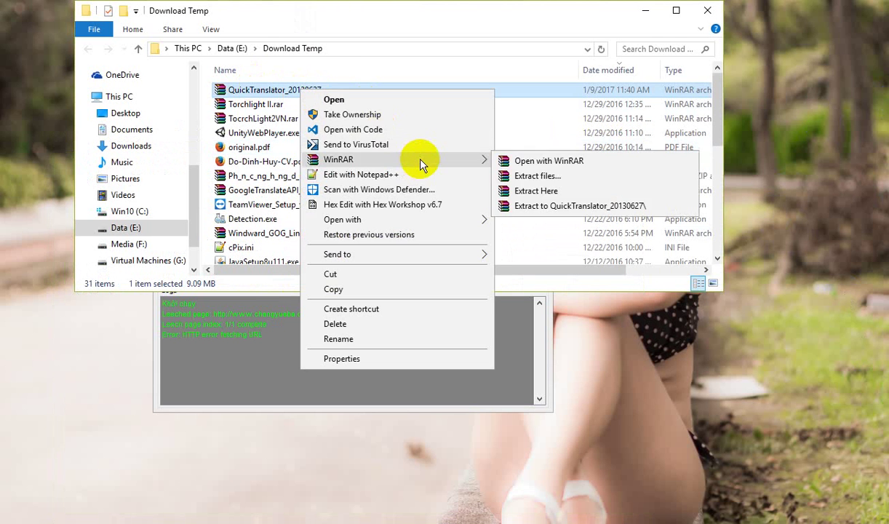
left_click(562, 193)
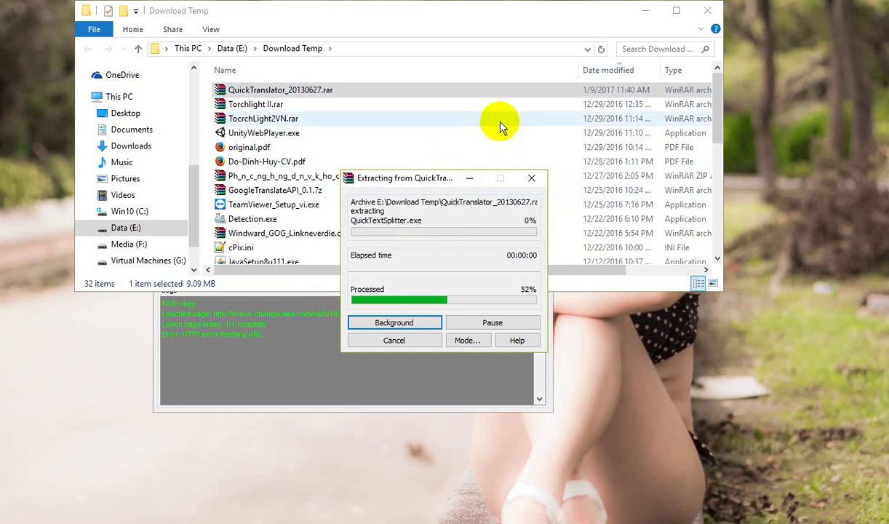
Step: Open the extracted QuickTranslator_20130627 folder and move its window clear of the GetTextFromHtml window
scroll(492, 134, "down", 6)
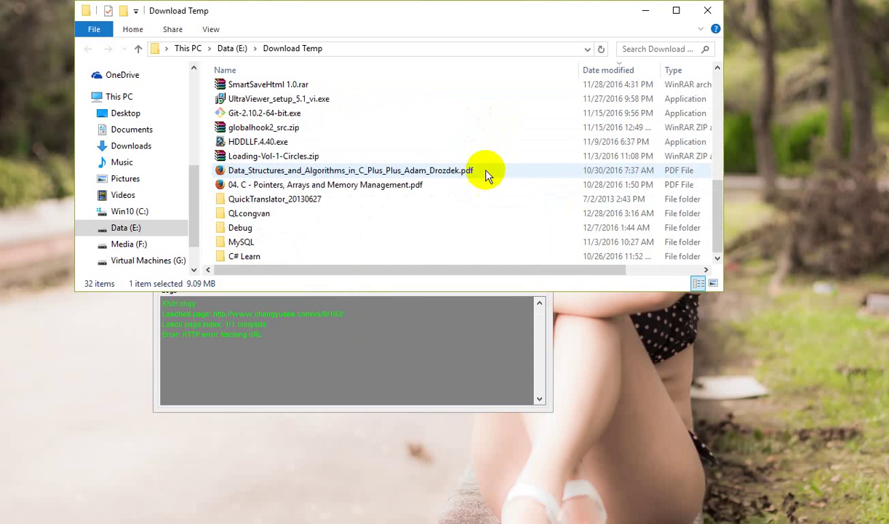
left_click(293, 201)
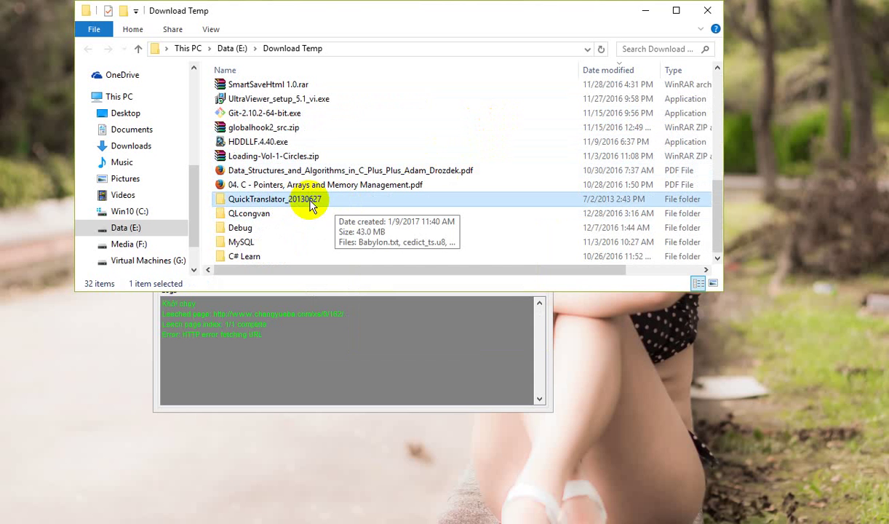
double_click(311, 205)
left_click(510, 133)
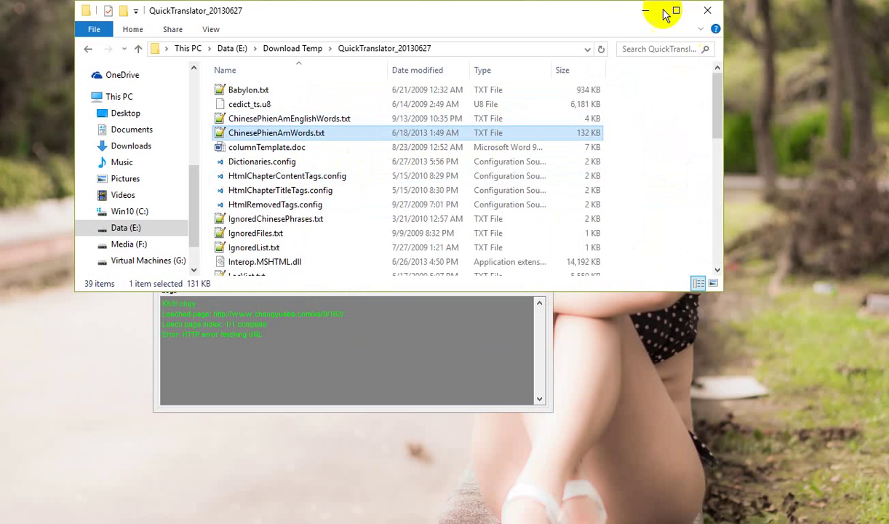
left_click_drag(531, 19, 648, 82)
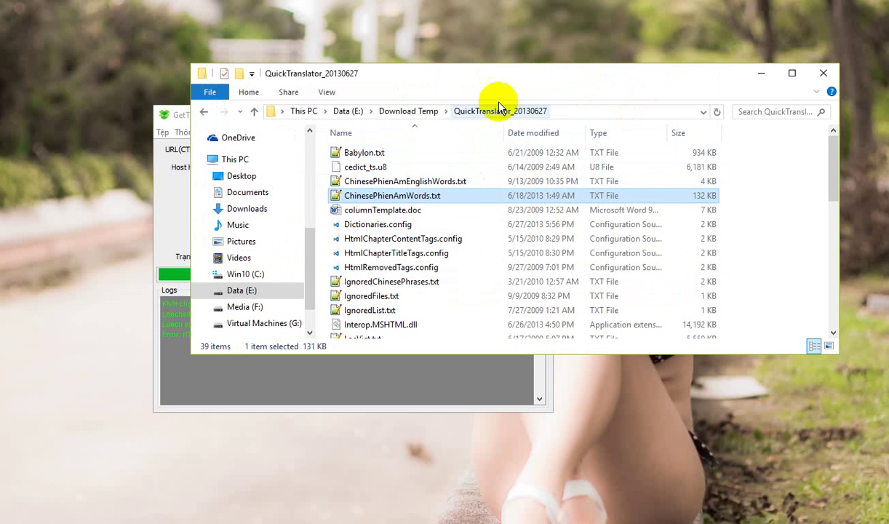
left_click_drag(578, 83, 648, 74)
Step: Launch QuickConverter.exe from the QuickTranslator_20130627 folder and reposition the folder and converter windows
scroll(545, 218, "down", 2)
left_click(575, 226)
scroll(575, 237, "down", 3)
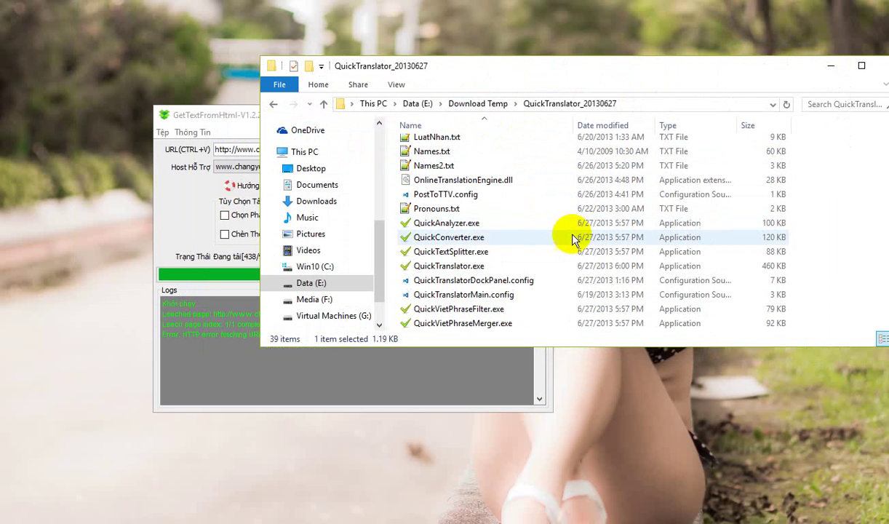
left_click(494, 238)
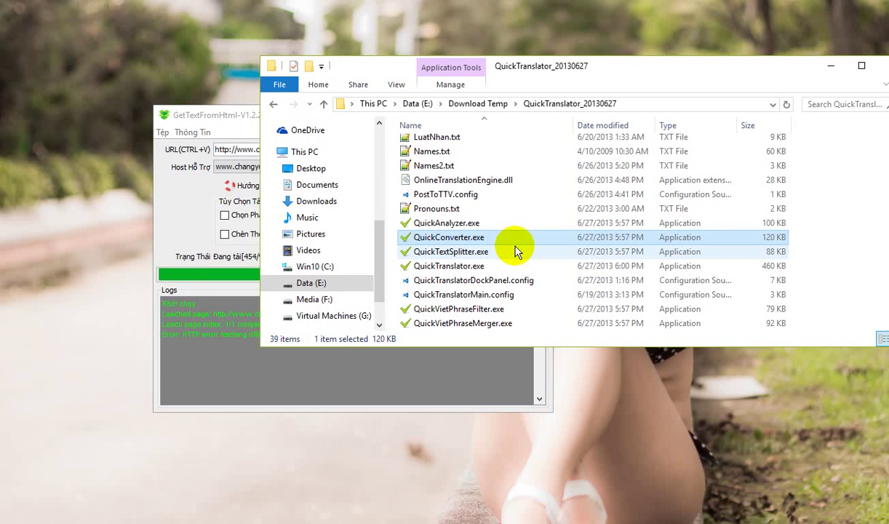
left_click(505, 263)
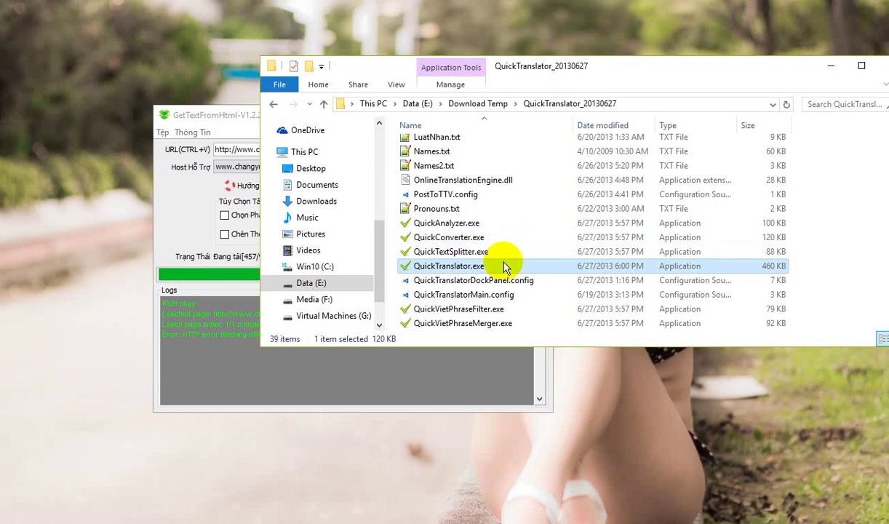
left_click(561, 240)
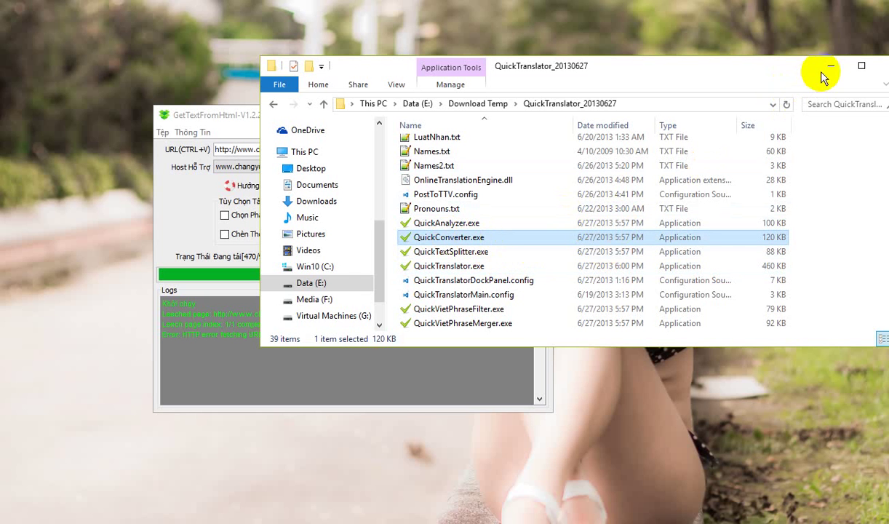
left_click_drag(735, 73, 692, 176)
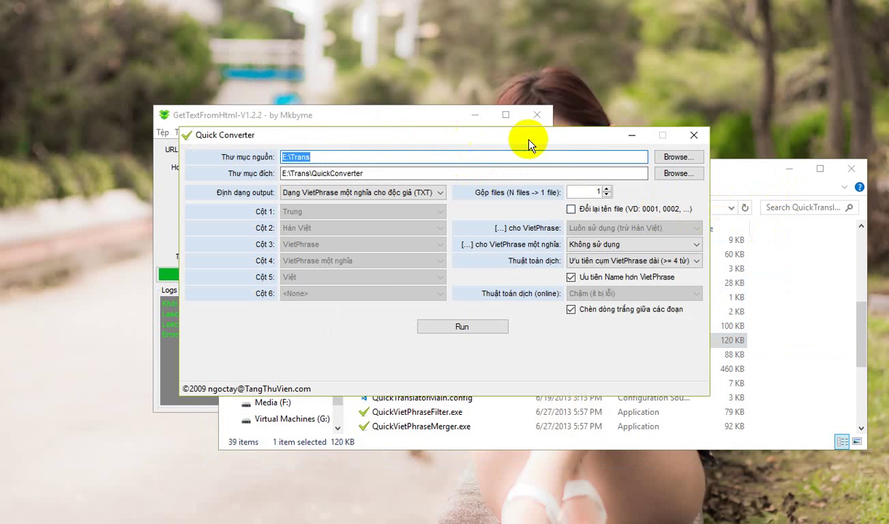
left_click_drag(529, 141, 519, 147)
Step: Minimize the folder window and set Quick Converter's output format to "Dạng VietPhrase một nghĩa cho độc giả (TXT)"
left_click(794, 277)
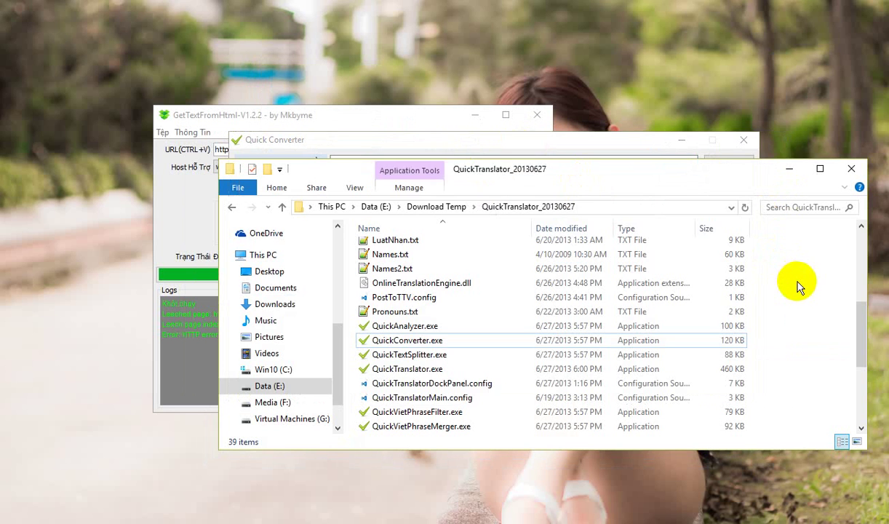
left_click(790, 171)
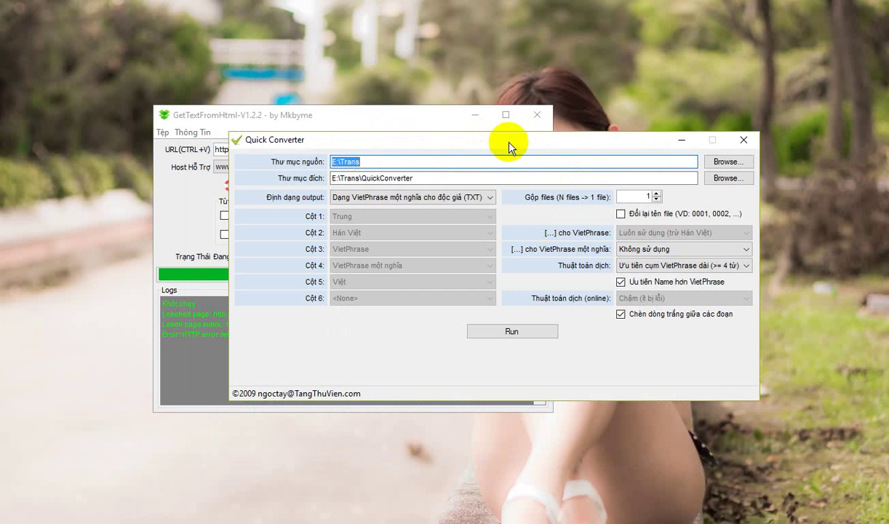
left_click_drag(508, 143, 520, 149)
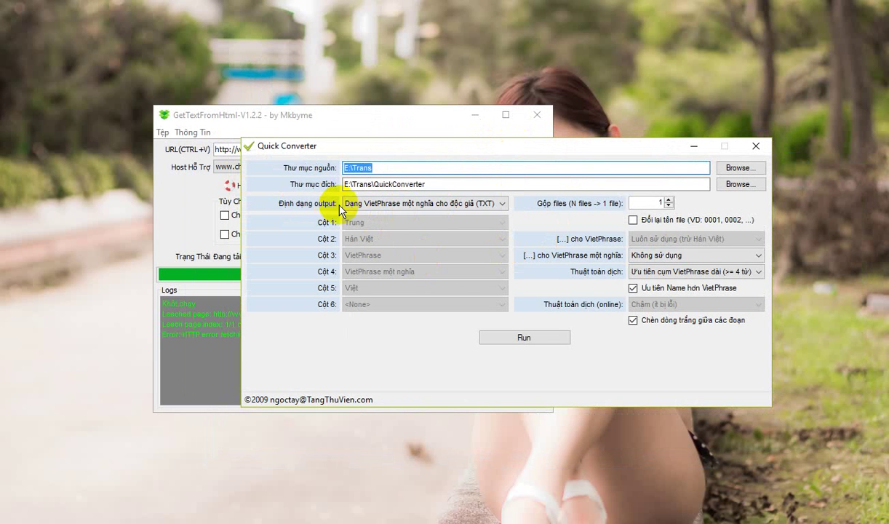
left_click(436, 205)
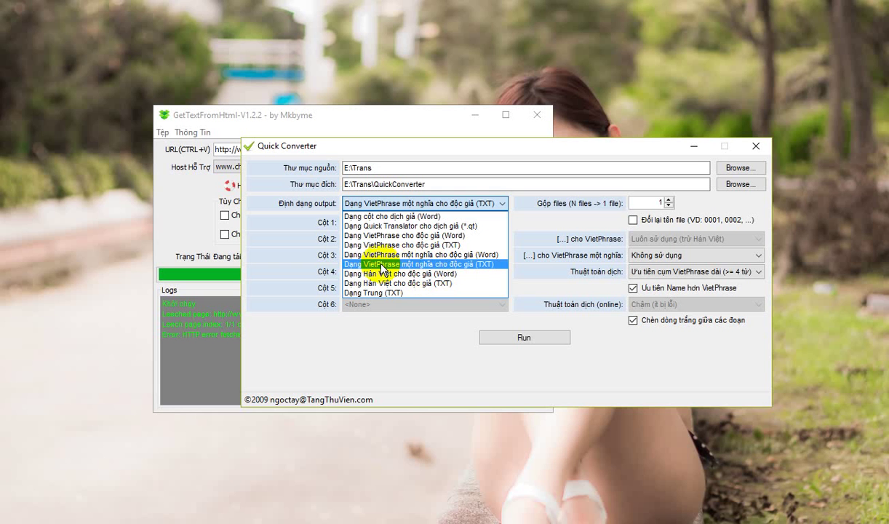
left_click(473, 264)
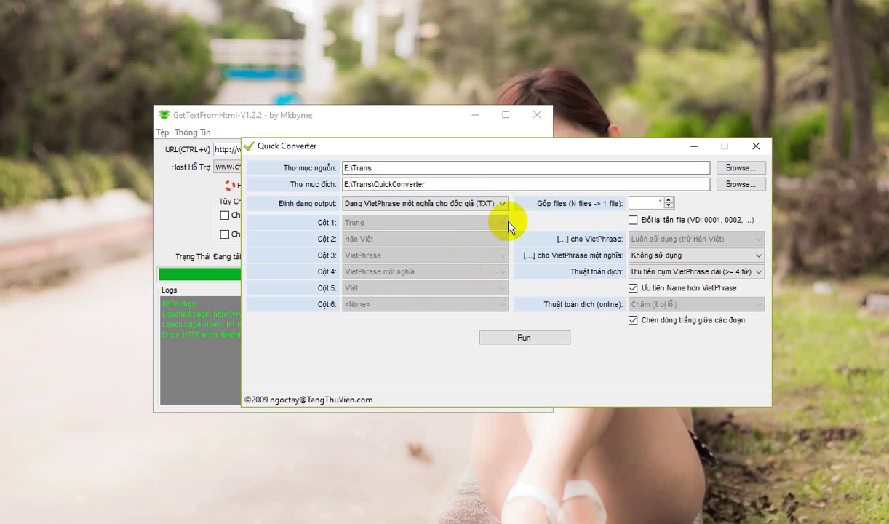
Step: Confirm "Dạng VietPhrase một nghĩa cho độc giả (TXT)" as Quick Converter's output format and minimize its window
left_click(466, 203)
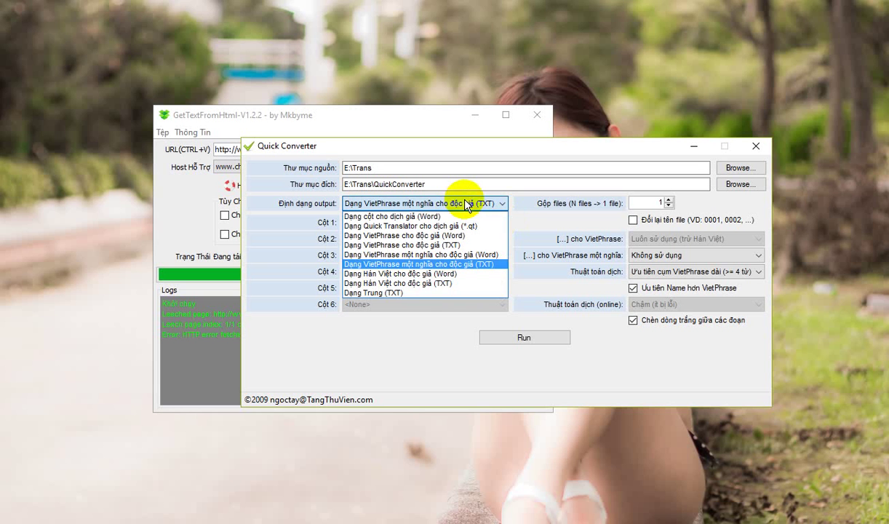
left_click(440, 264)
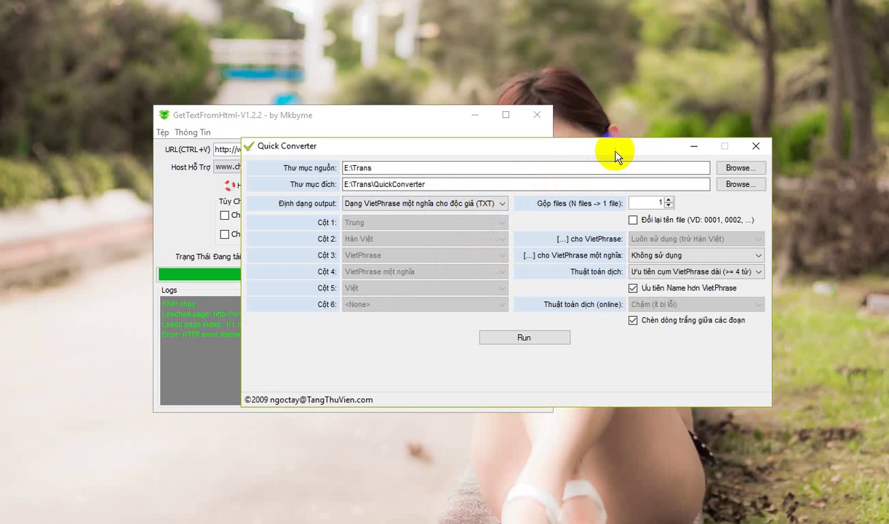
left_click_drag(614, 156, 562, 171)
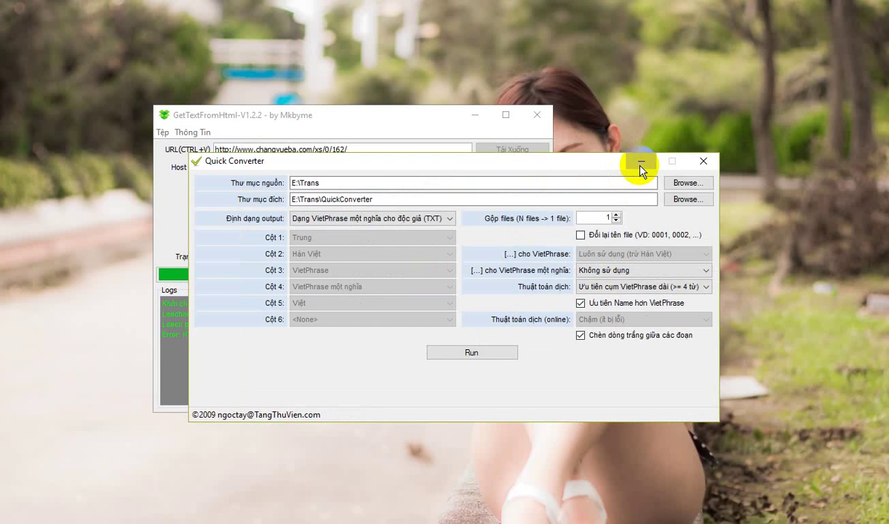
left_click(640, 162)
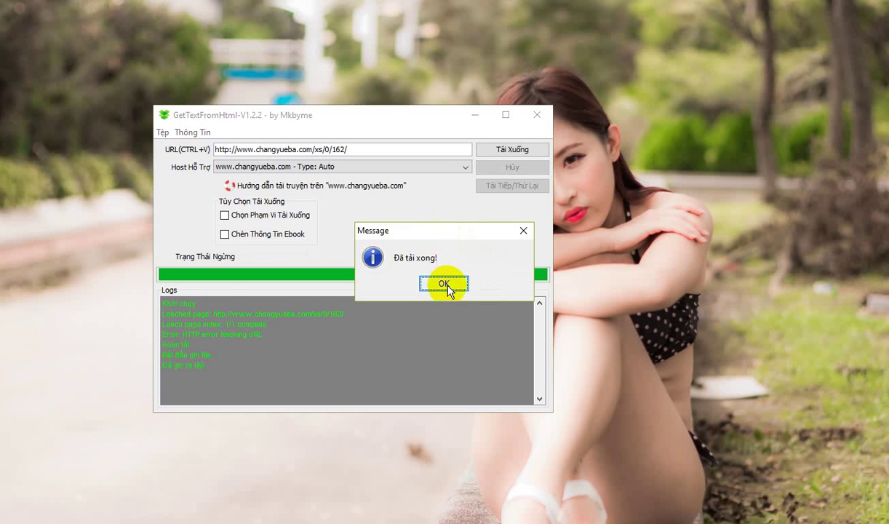
Step: Dismiss the GetTextFromHtml completion message and locate the downloaded 162.html on Data (E:) in File Explorer
left_click(444, 283)
left_click(884, 87)
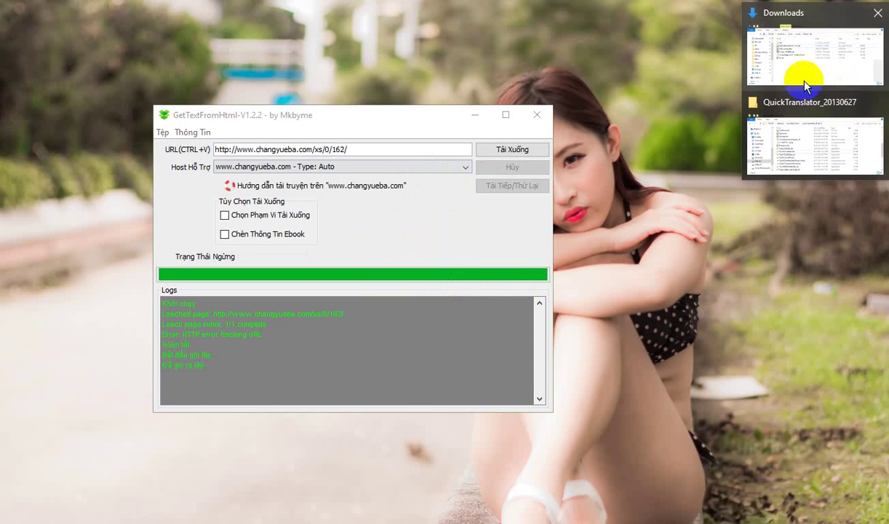
left_click(793, 58)
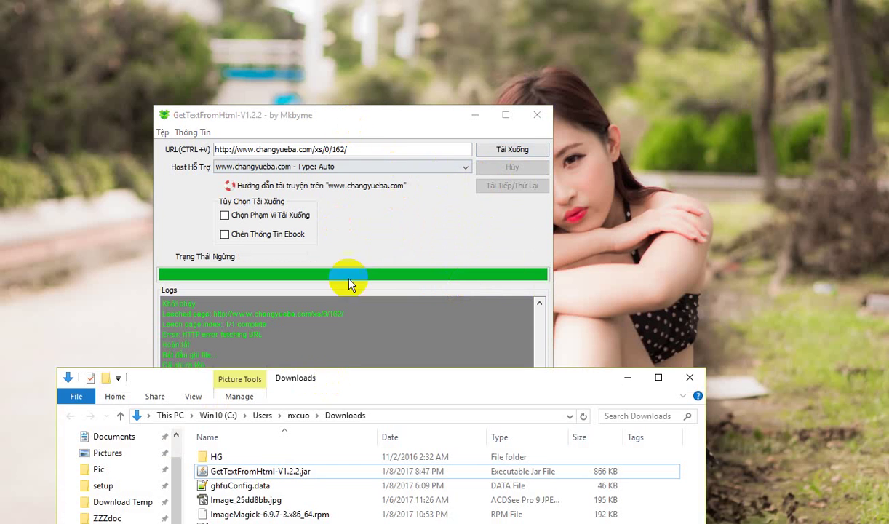
scroll(185, 272, "down", 4)
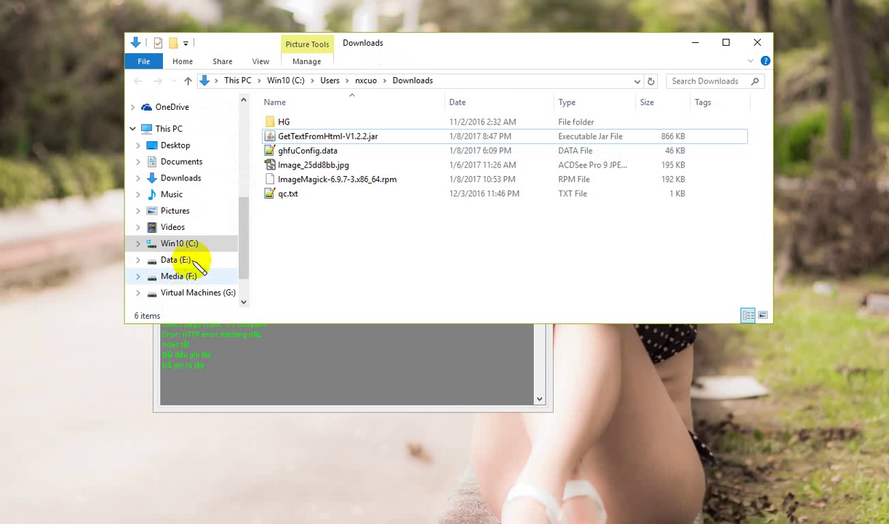
left_click(190, 260)
left_click(426, 227)
scroll(426, 227, "down", 1)
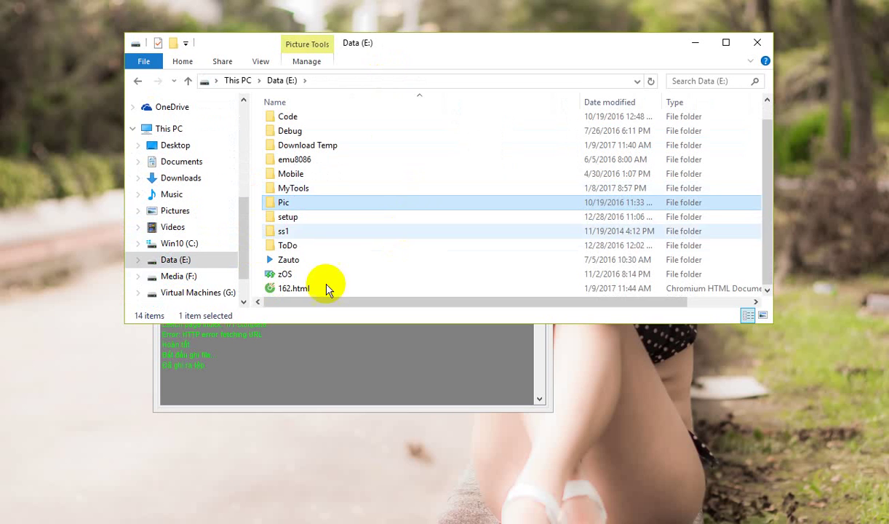
left_click(303, 291)
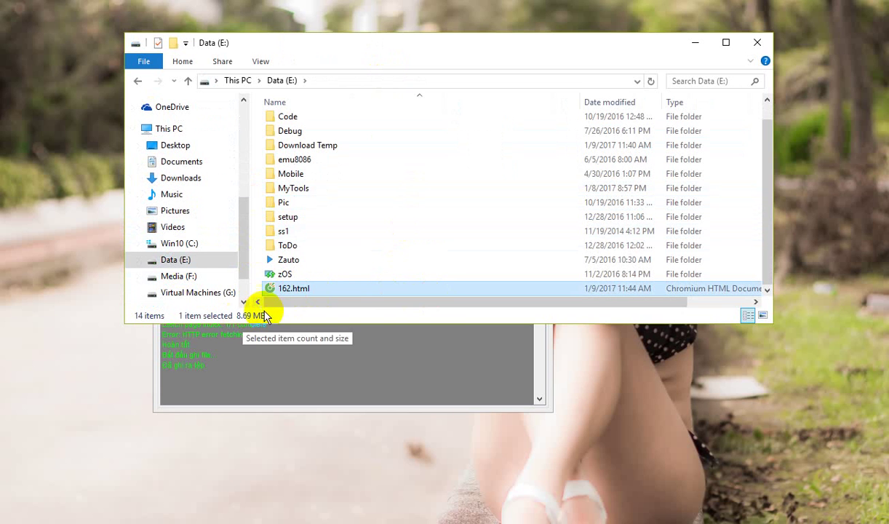
Step: Open 162.html in the browser and examine the chapter list and the text of chapter 1
double_click(320, 289)
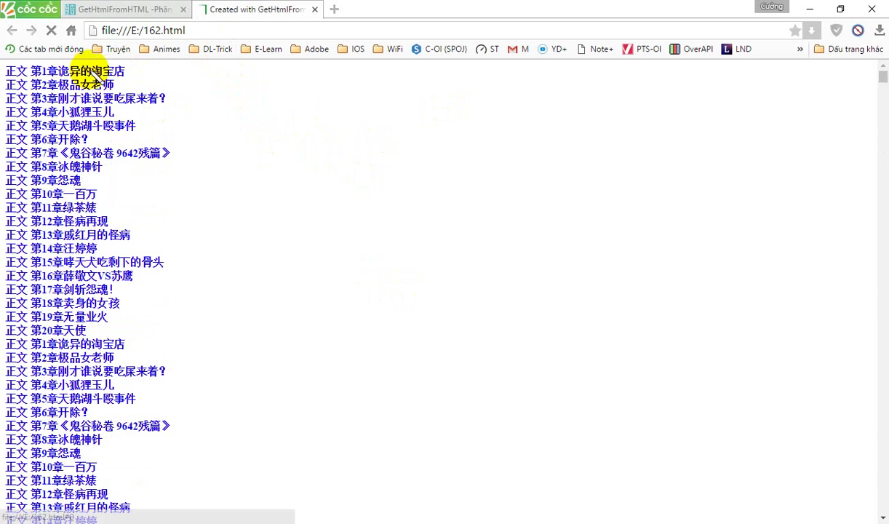
left_click(102, 71)
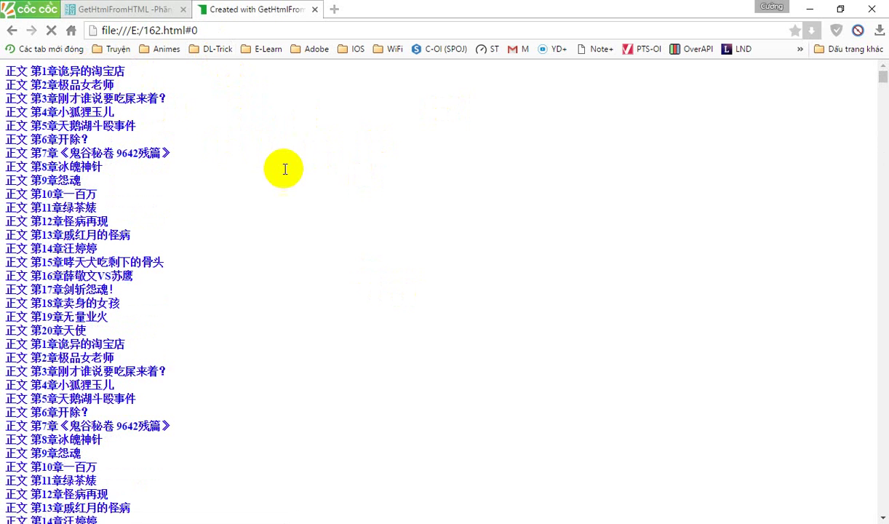
left_click_drag(8, 115, 290, 340)
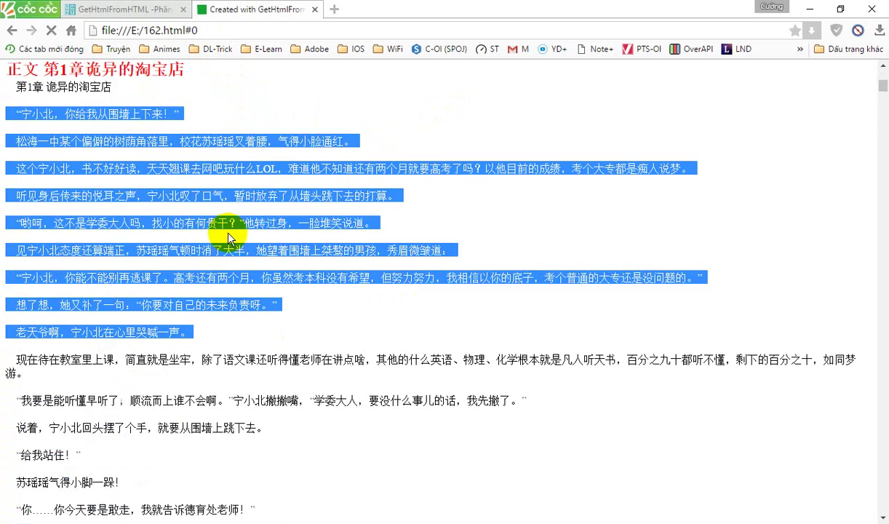
scroll(233, 222, "down", 7)
scroll(247, 291, "up", 1)
scroll(251, 283, "up", 5)
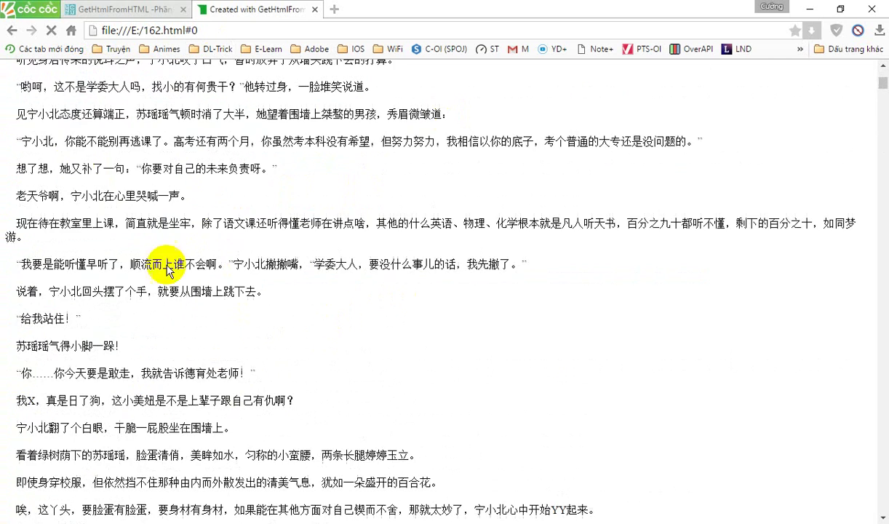
left_click_drag(396, 243, 44, 195)
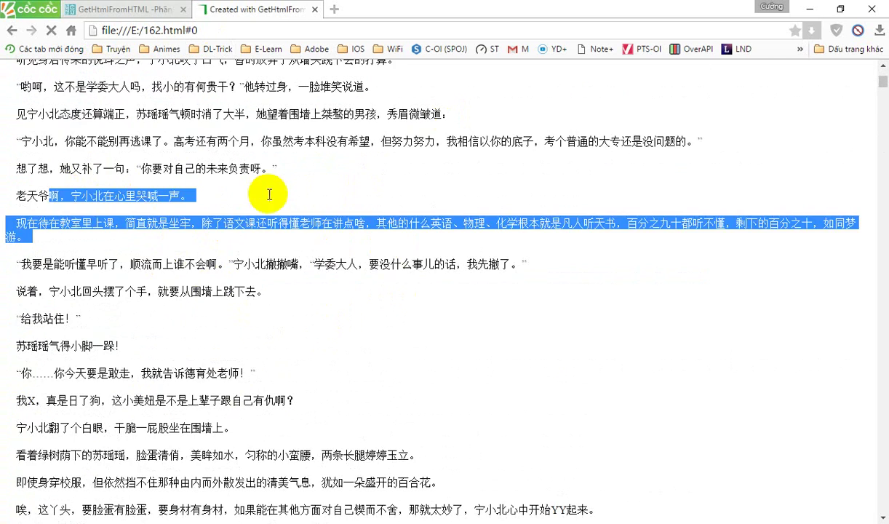
scroll(215, 183, "up", 10)
scroll(155, 156, "down", 6)
scroll(155, 159, "down", 2)
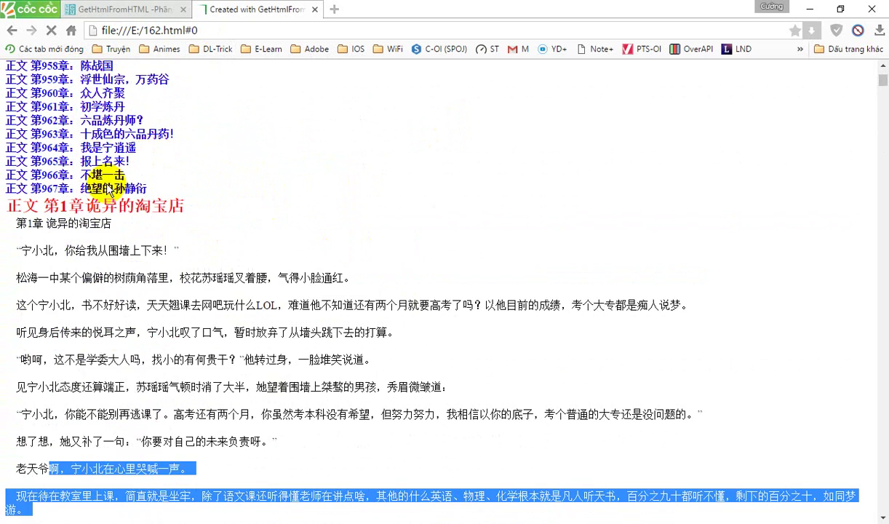
Step: Jump to chapter 966 from the chapter list and examine its downloaded text
left_click(110, 176)
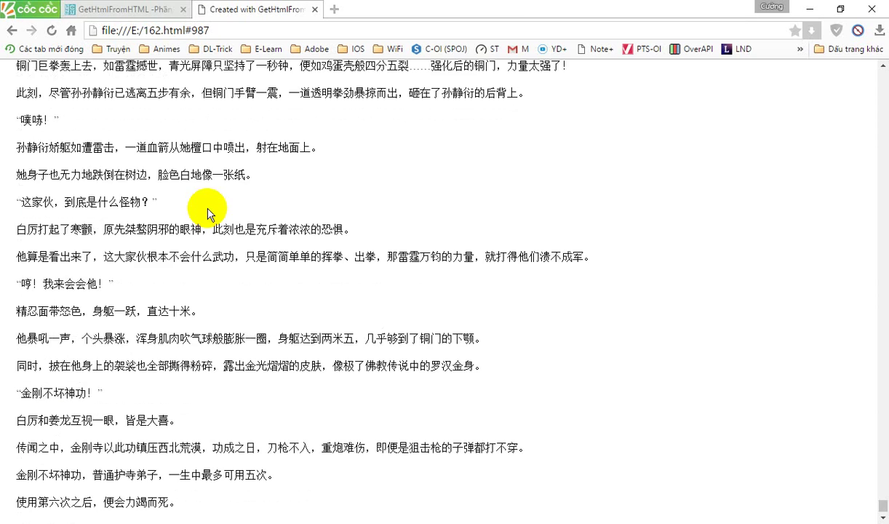
left_click_drag(41, 133, 208, 228)
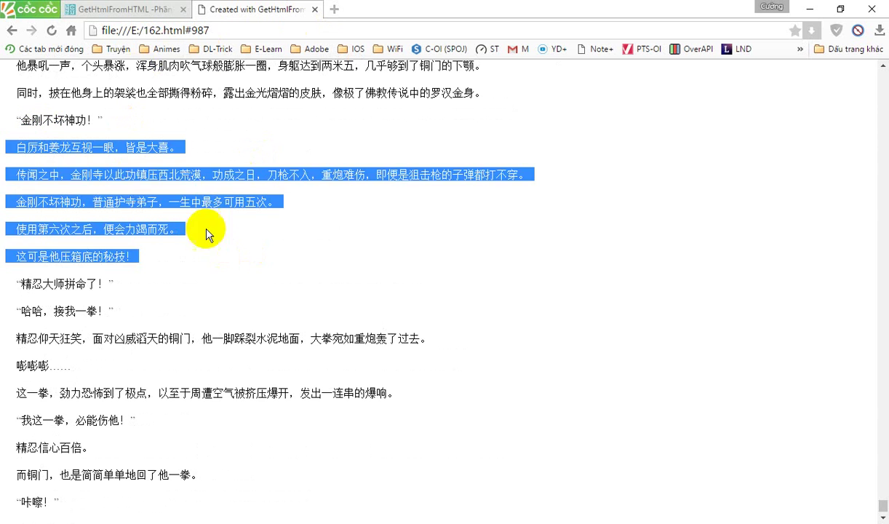
left_click(129, 179)
Step: Close the 162.html page, minimize the browser and maximize the Data (E:) folder window
left_click(314, 8)
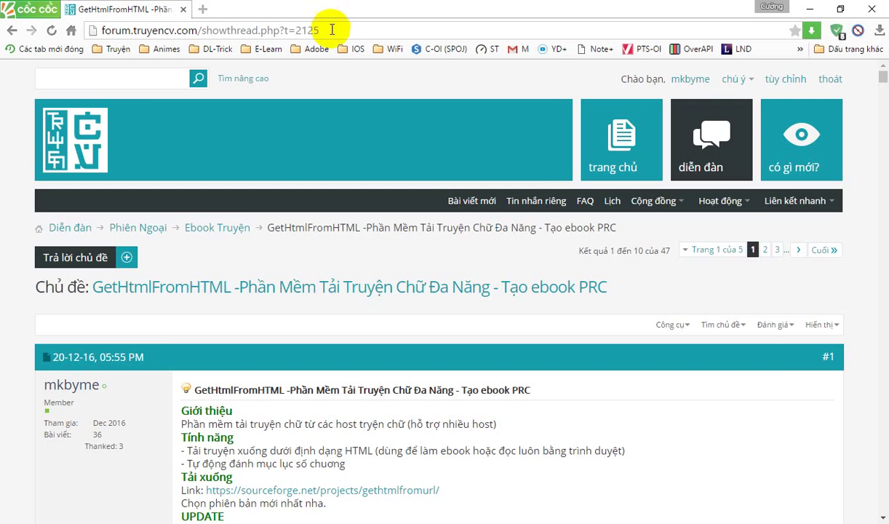
left_click(807, 10)
left_click(726, 40)
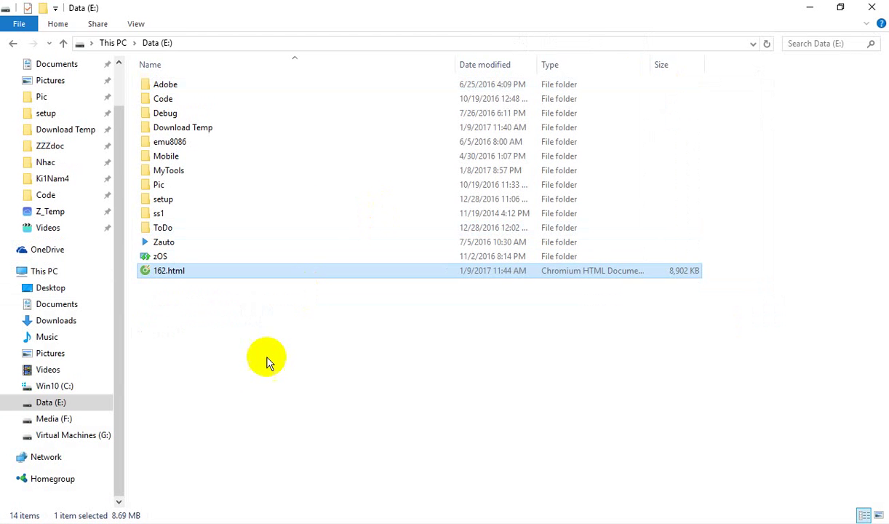
Step: Create a folder named Trans on Data (E:), then move 162.html into it and open the folder
key("ctrl+shift+n")
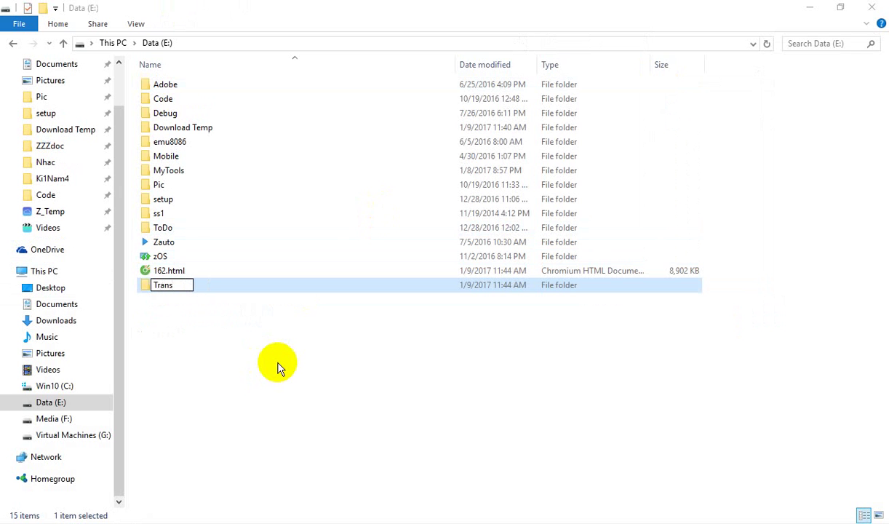
key("Return")
left_click(181, 274)
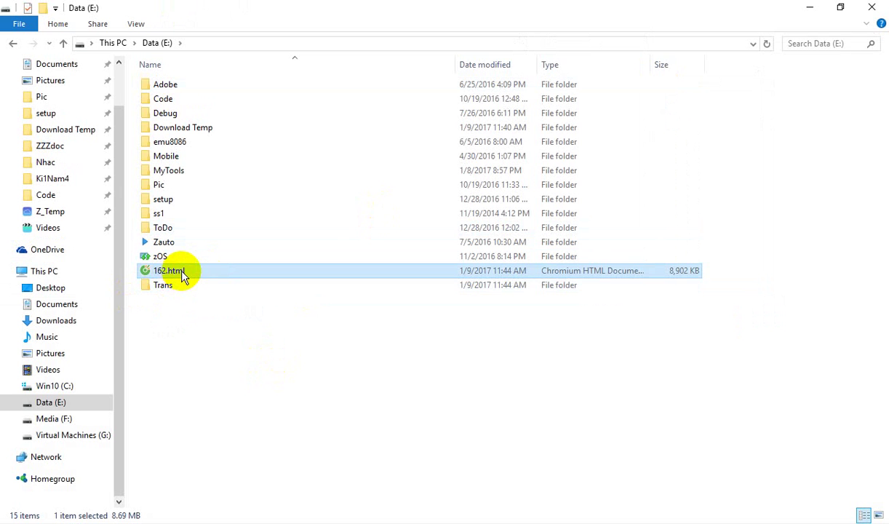
mouse_move(187, 277)
left_mouse_down()
mouse_move(179, 288)
mouse_move(186, 286)
left_mouse_up()
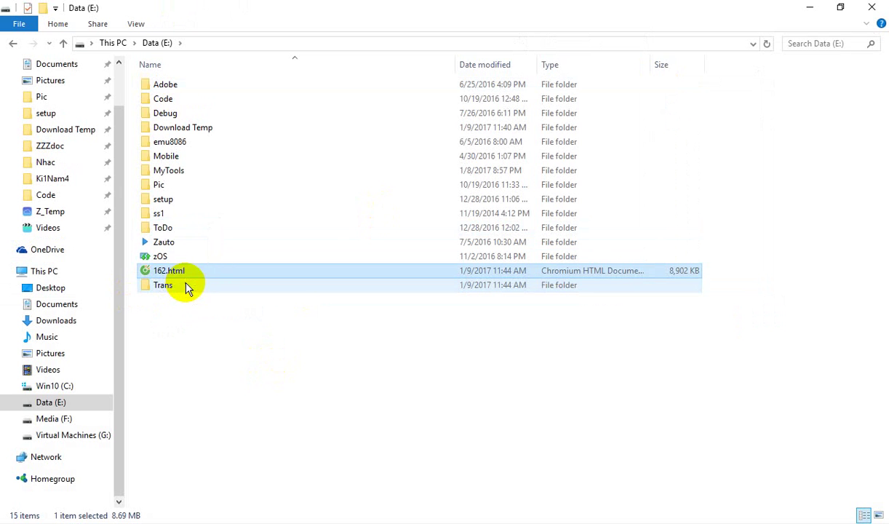
double_click(200, 275)
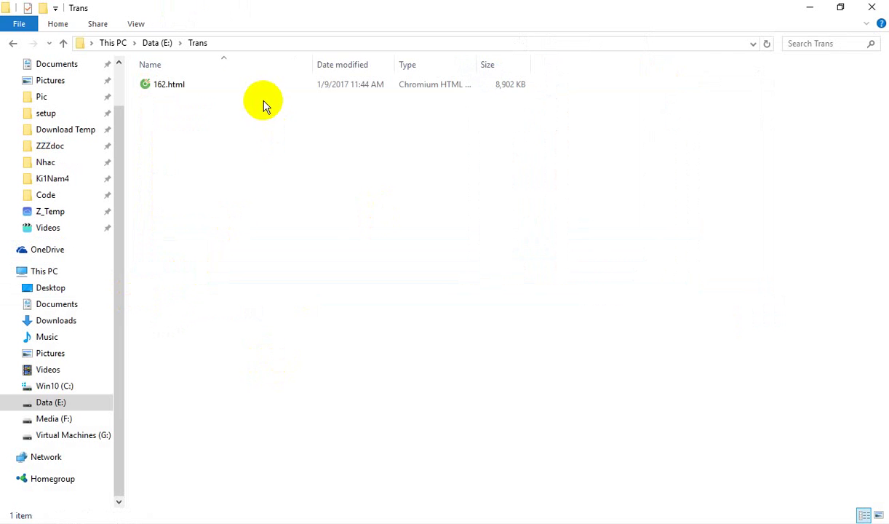
left_click(194, 84)
left_click(266, 141)
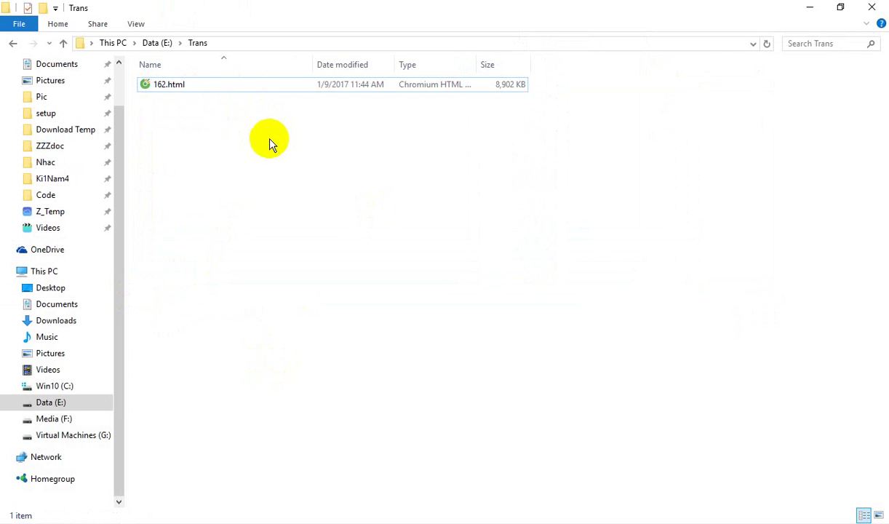
left_click(189, 86)
left_click(184, 85)
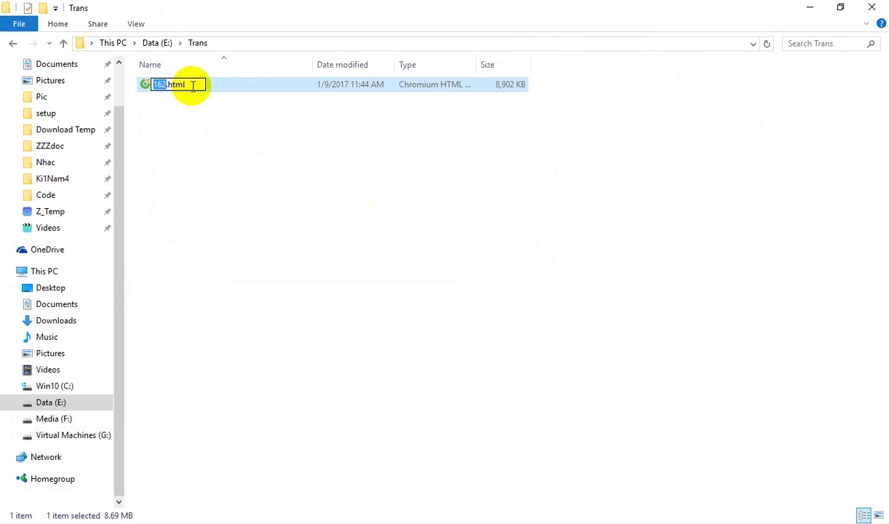
left_click(171, 85)
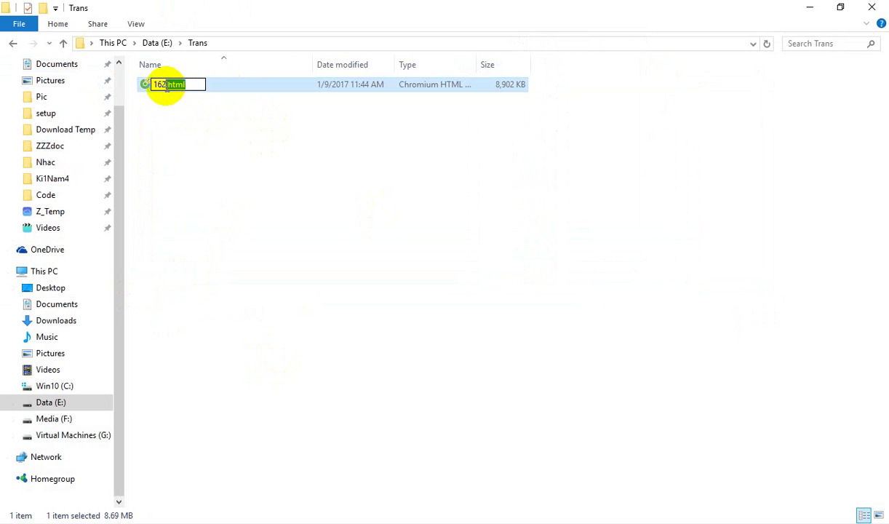
left_click(192, 95)
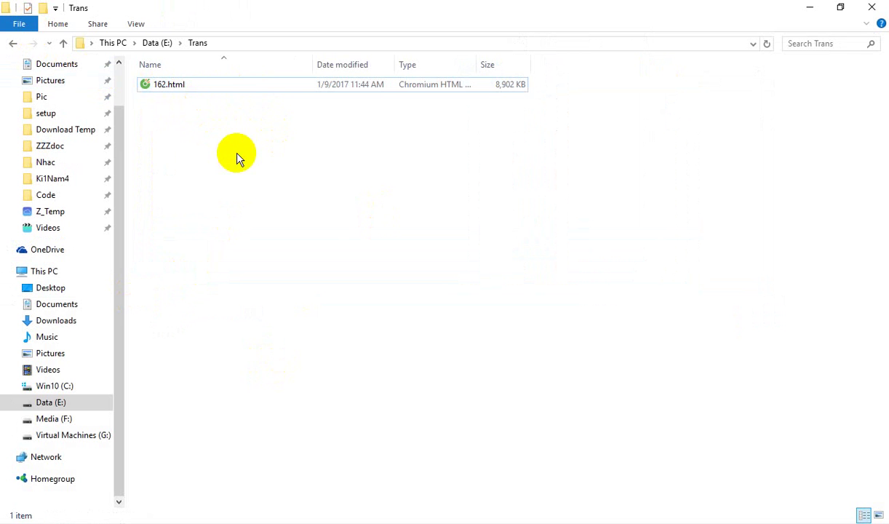
Step: Make sure "Hide extensions for known file types" is turned off in the advanced Folder Options and accept the settings
left_click(16, 20)
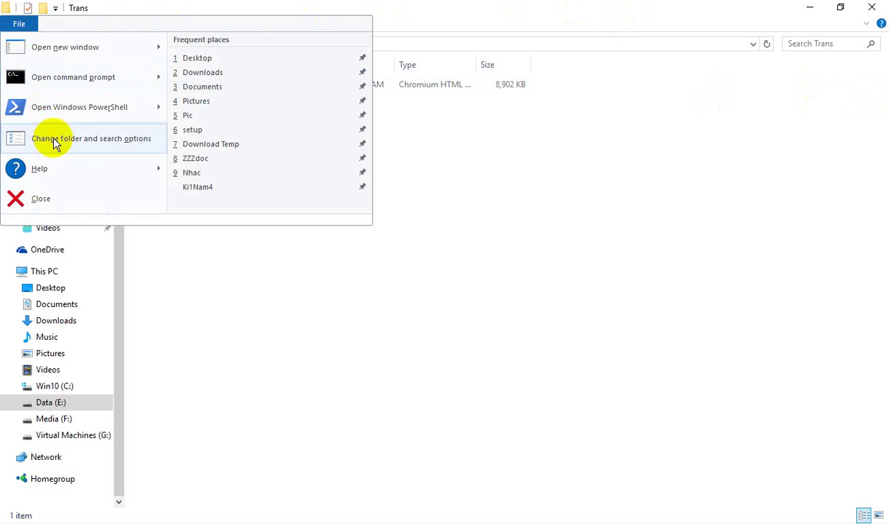
left_click(90, 146)
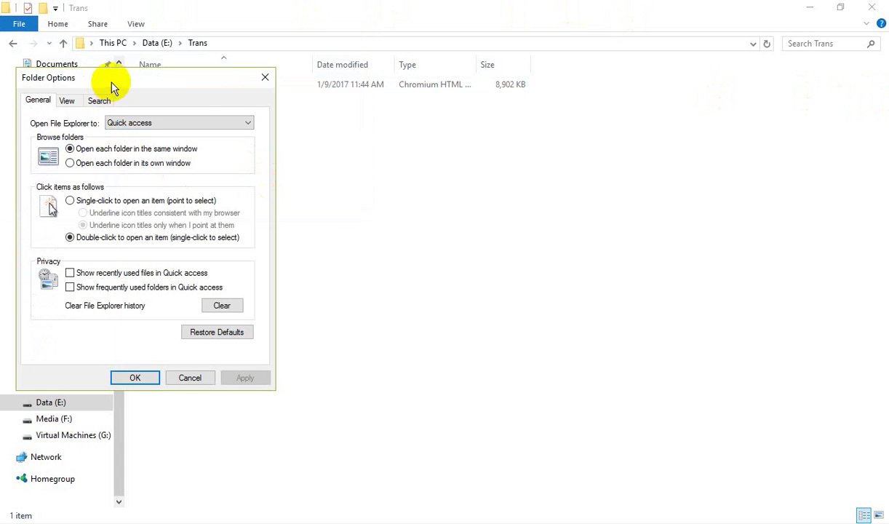
left_click_drag(112, 85, 205, 101)
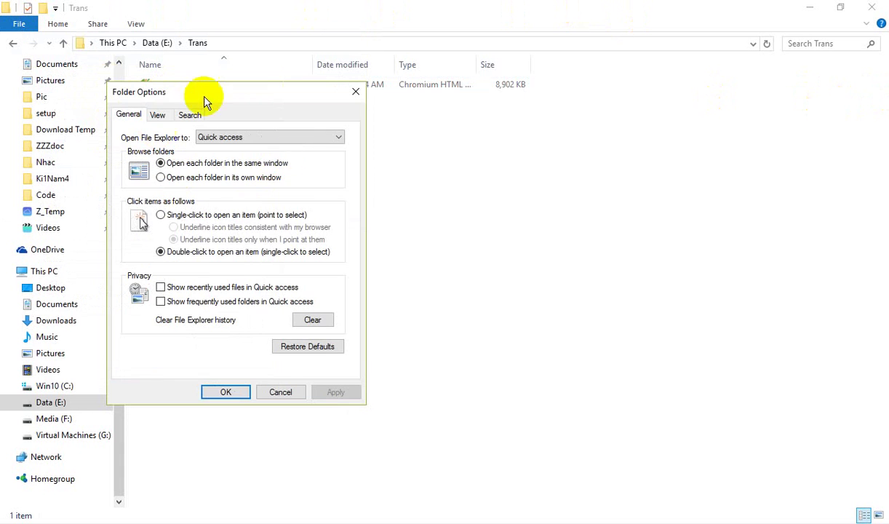
left_click(158, 115)
scroll(204, 258, "down", 3)
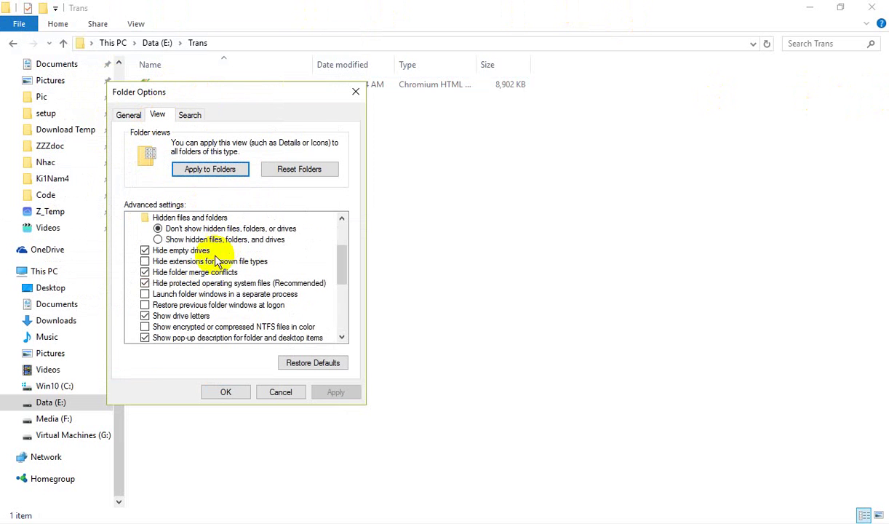
left_click(146, 261)
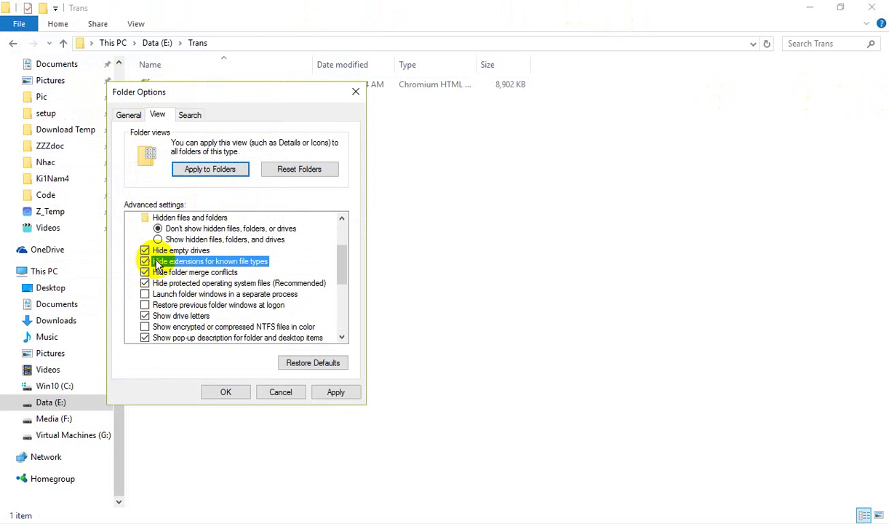
left_click(234, 393)
left_click(185, 89)
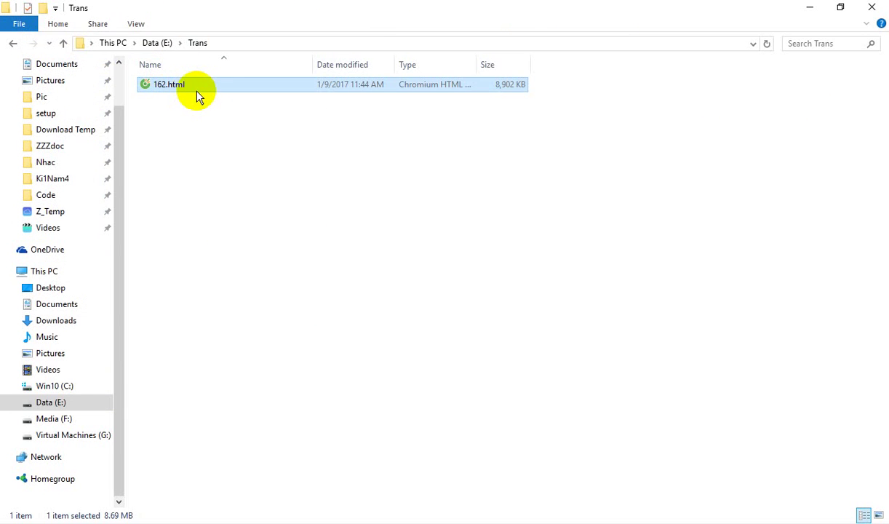
left_click(184, 94)
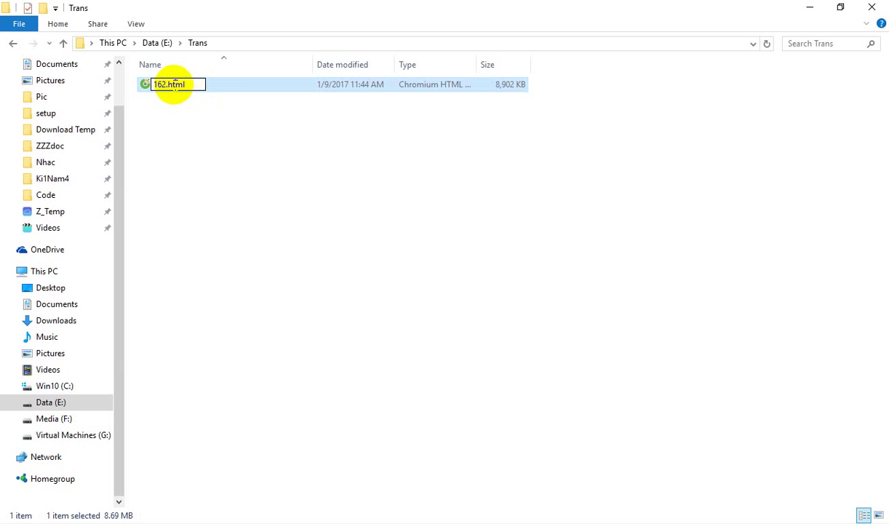
left_click_drag(186, 85, 144, 90)
left_click(200, 88)
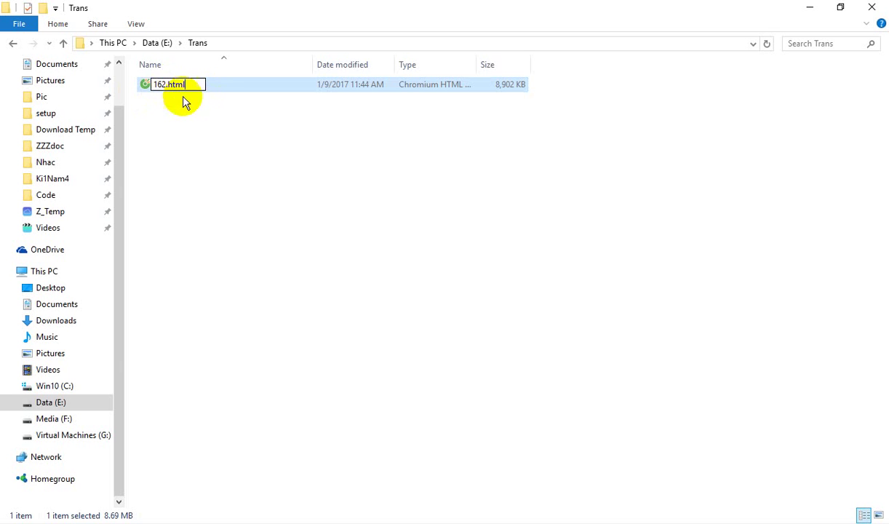
left_click(204, 93)
right_click(205, 88)
left_click(161, 91)
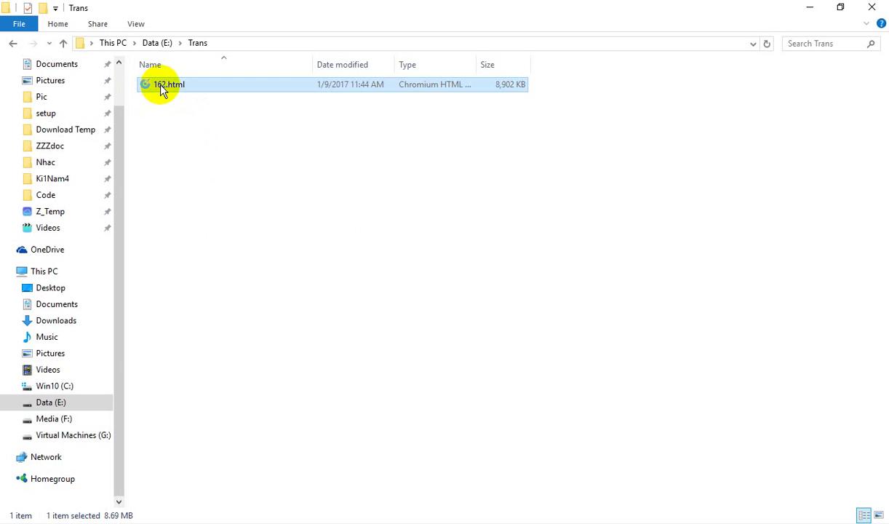
Step: Rename 162.html in the Trans folder to 162.txt, accept the extension change and refresh the folder
right_click(162, 89)
left_click(212, 333)
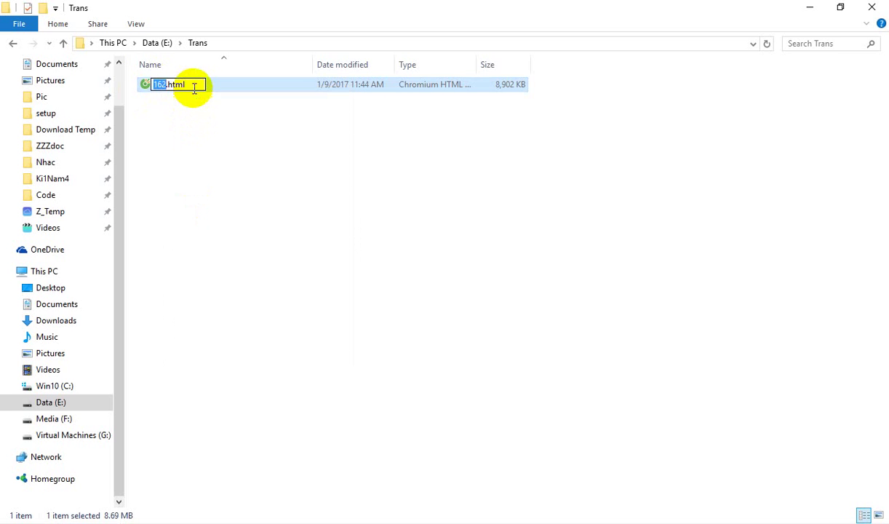
left_click_drag(194, 88, 173, 89)
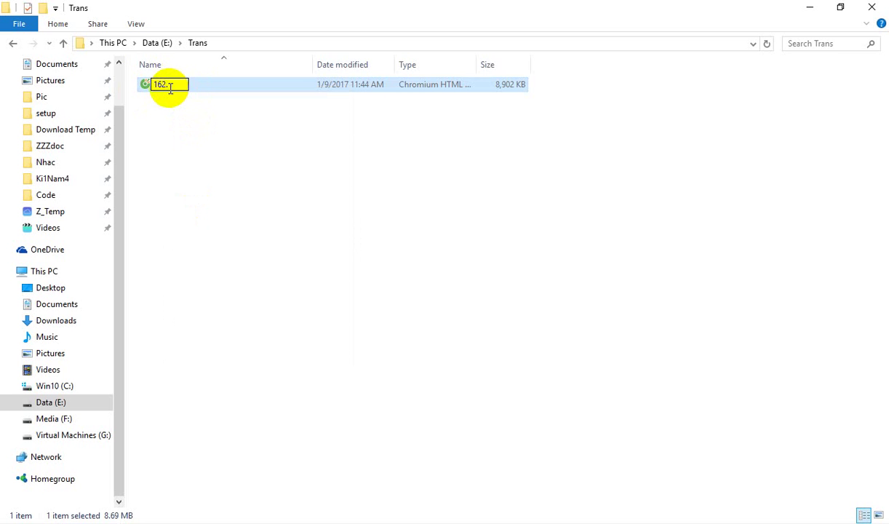
key("Return")
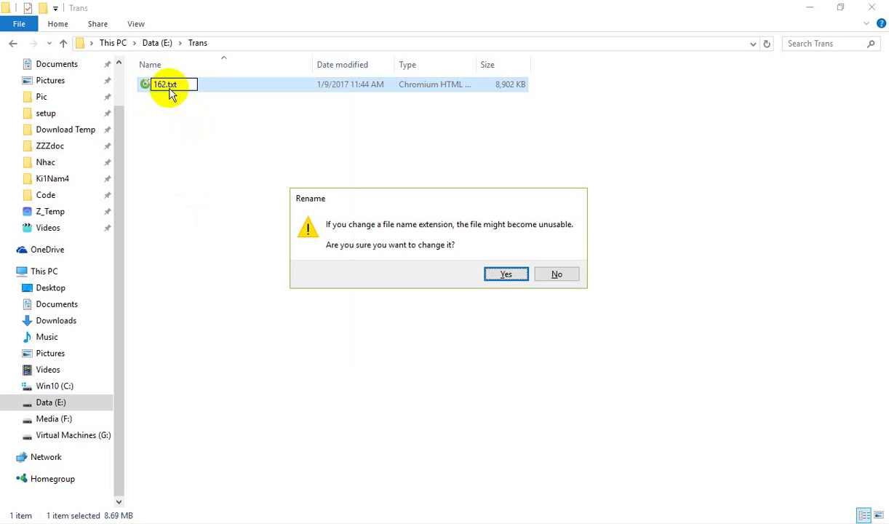
key("Return")
left_click(207, 123)
right_click(207, 123)
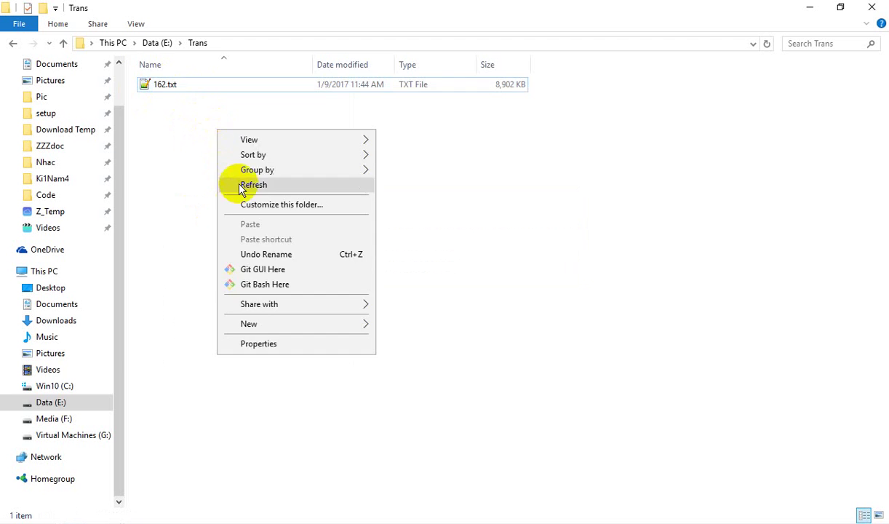
left_click(232, 183)
left_click(228, 88)
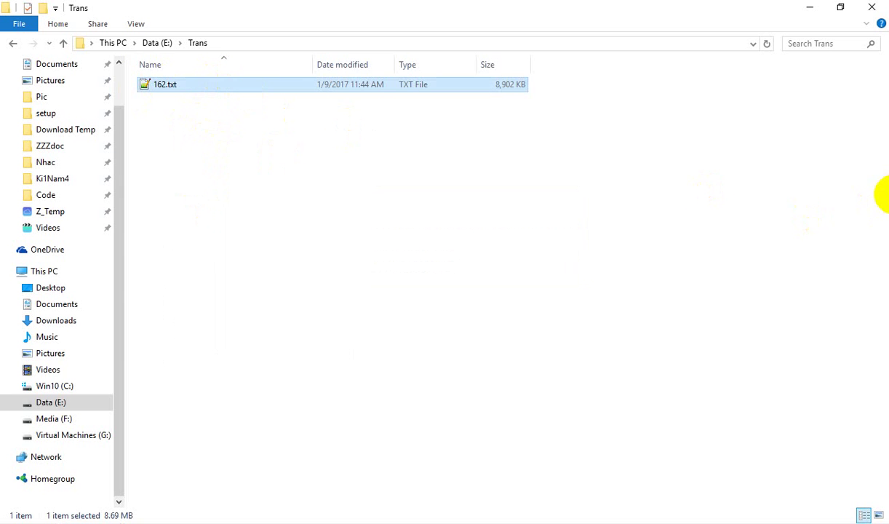
Step: Switch to Quick Converter and choose the Trans folder on Data (E:) as the source folder
left_click_drag(425, 160, 466, 147)
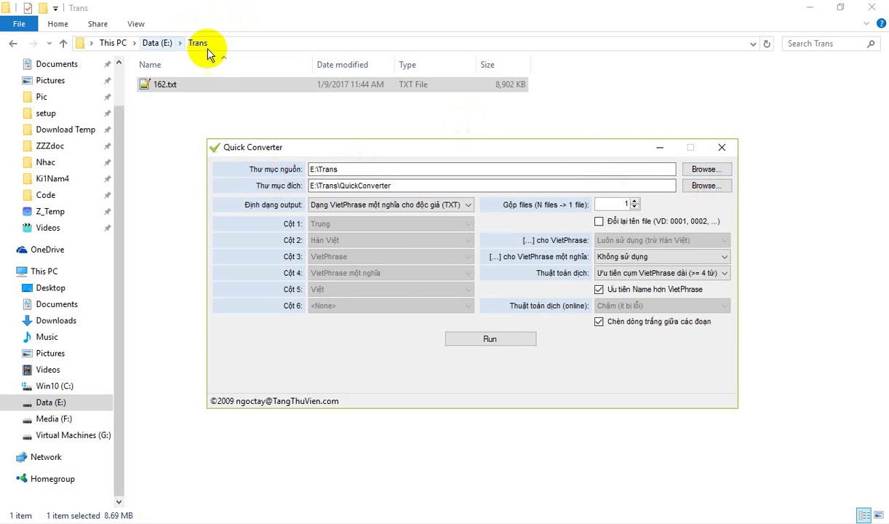
left_click(699, 168)
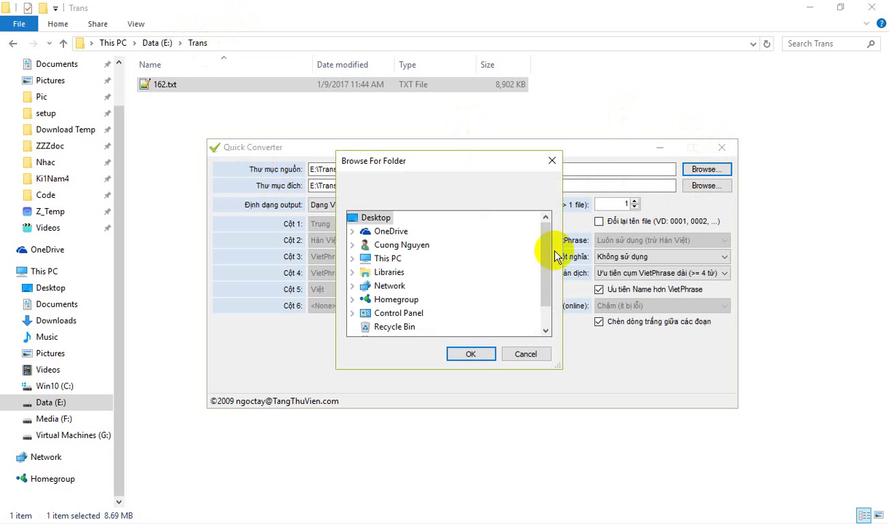
left_click(353, 257)
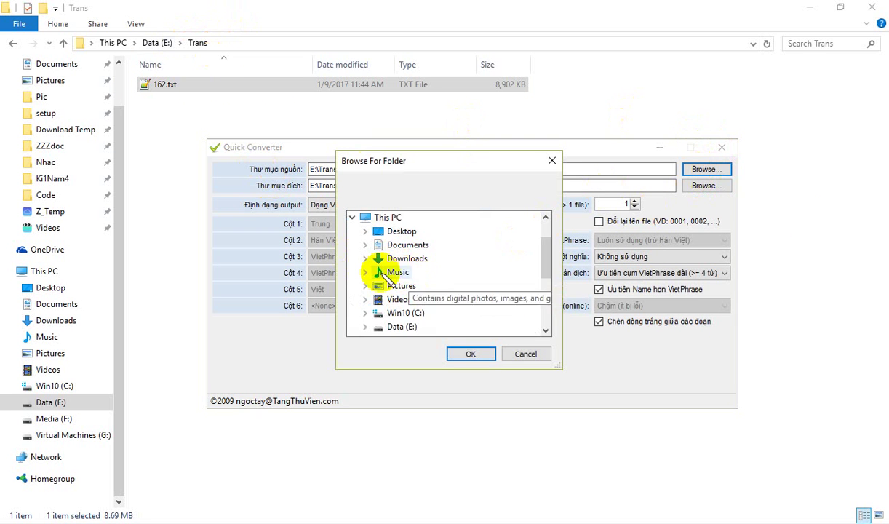
left_click(365, 326)
scroll(436, 316, "down", 2)
left_click(409, 300)
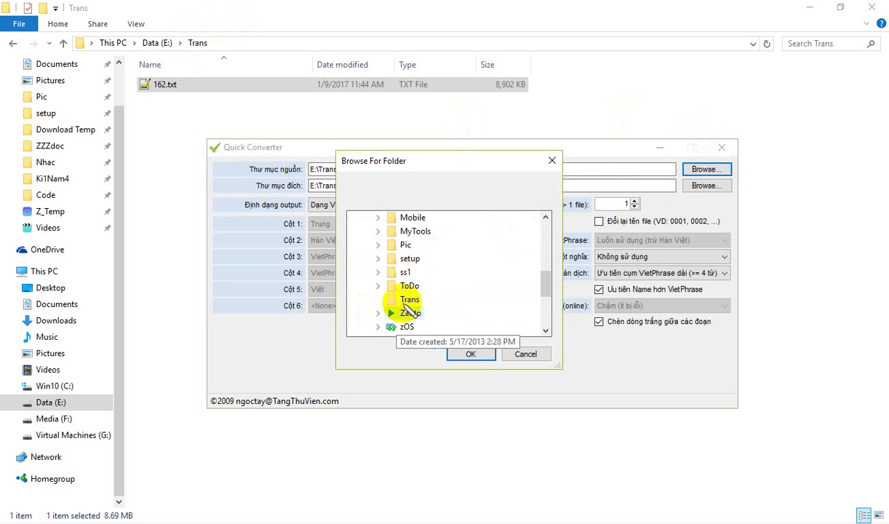
left_click(466, 354)
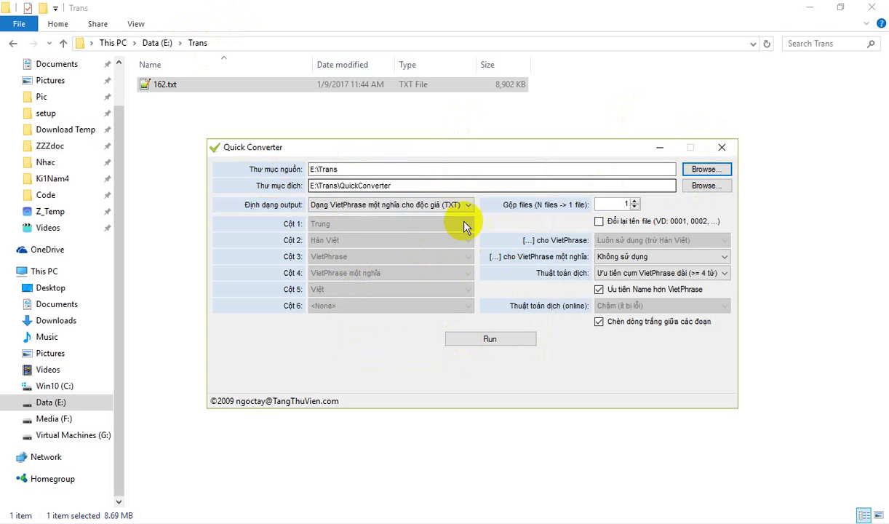
Step: Choose "Dạng VietPhrase một nghĩa cho độc giả (TXT)" as the output format and run the conversion into E:\Trans\QuickConverter
left_click_drag(392, 186, 240, 183)
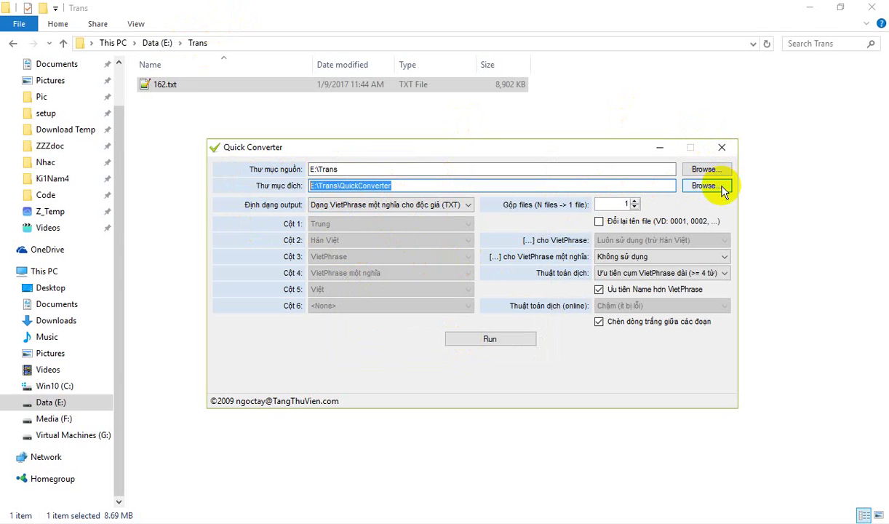
left_click(317, 205)
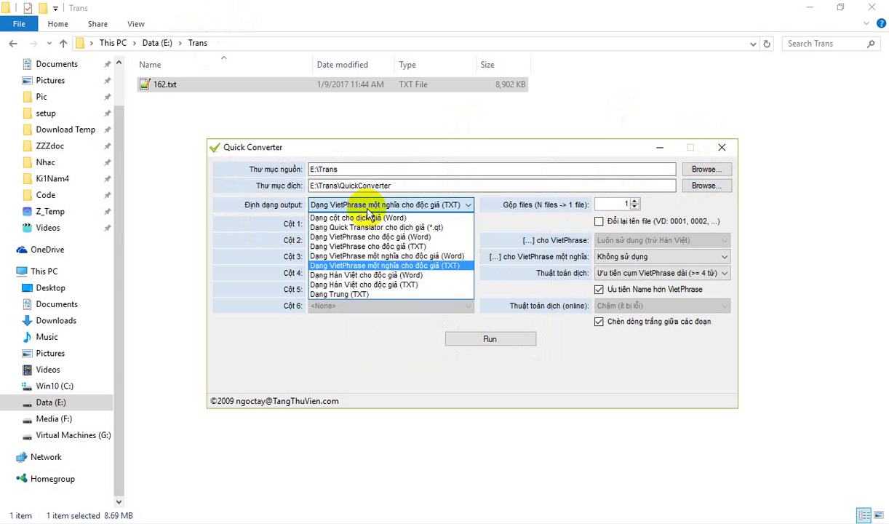
left_click(434, 271)
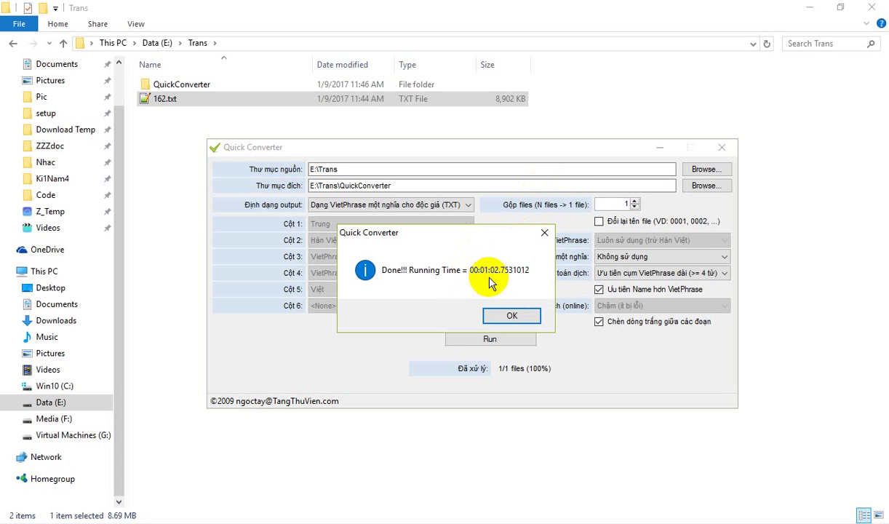
left_click(513, 316)
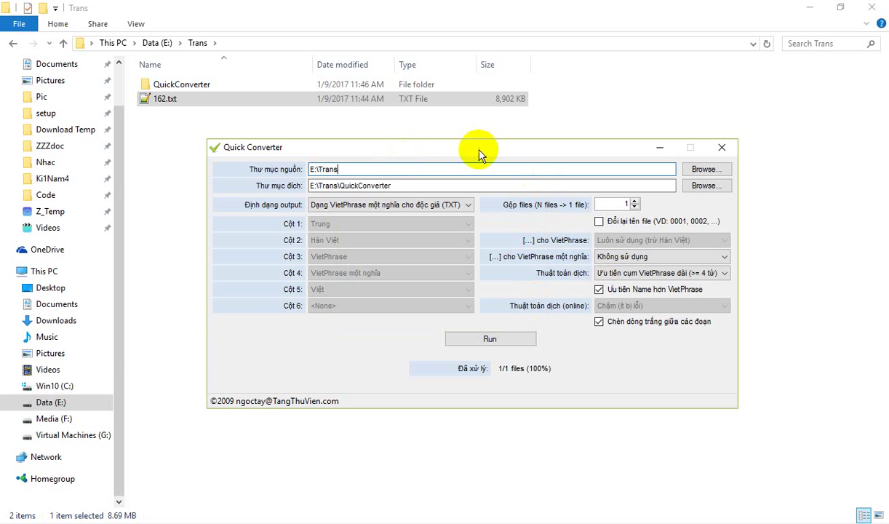
Step: Minimize Quick Converter and open the QuickConverter output folder inside Trans
left_click(658, 147)
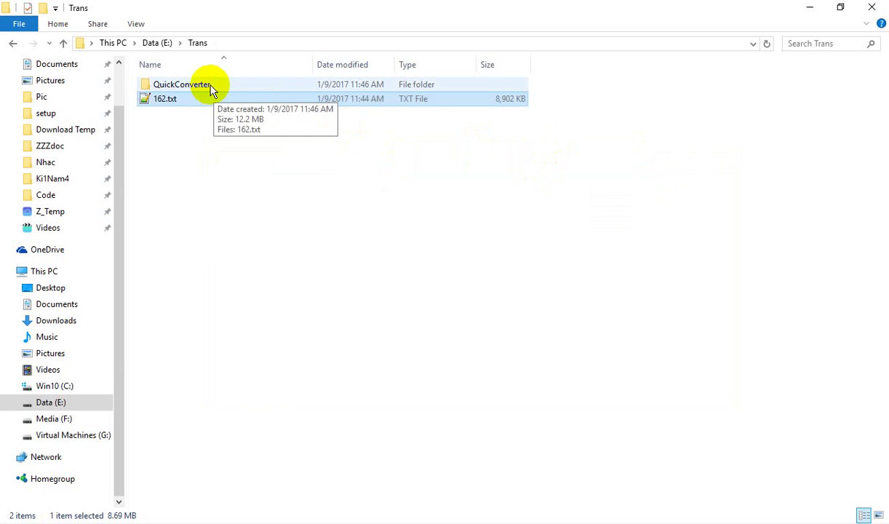
double_click(201, 83)
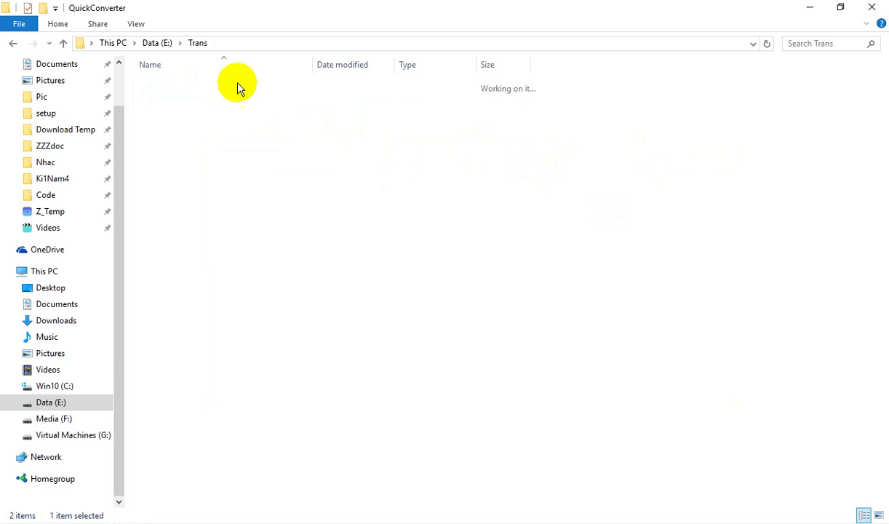
left_click(198, 43)
left_click(183, 96)
double_click(183, 86)
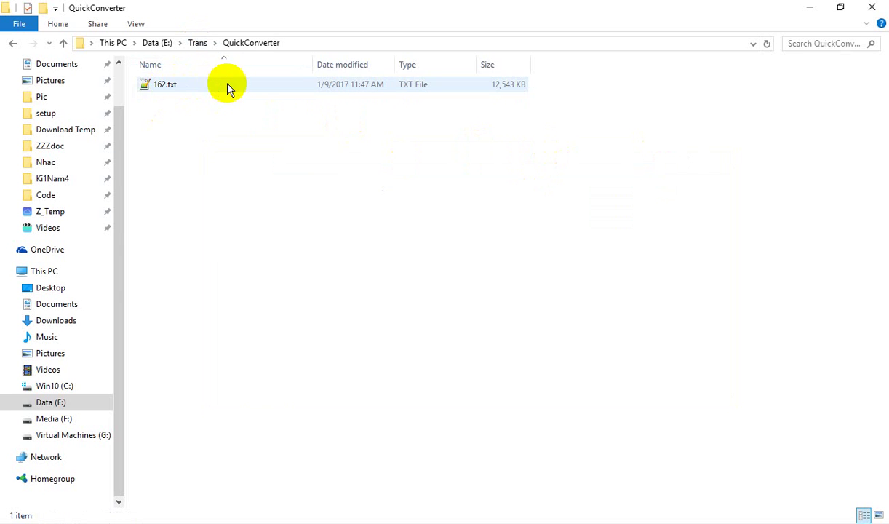
Step: Rename the translated 162.txt to 162.html, accept the extension change and open the file in the browser
left_click(226, 85)
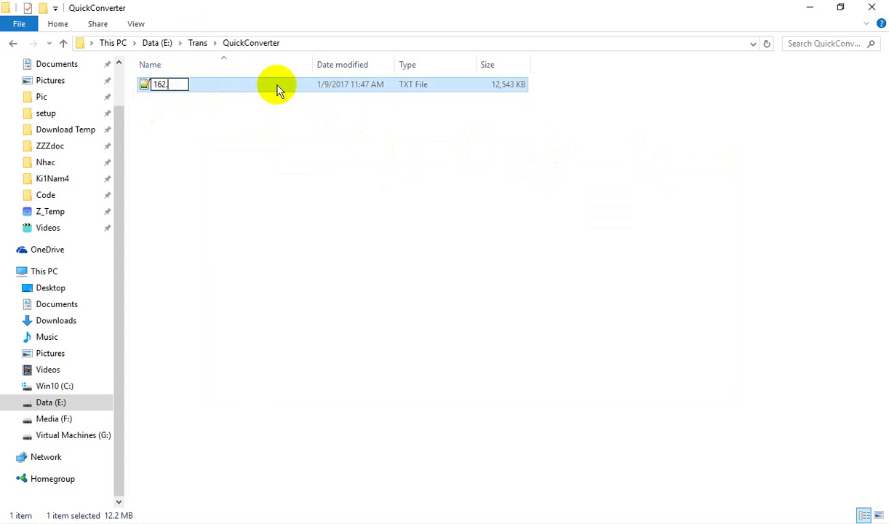
key("Return")
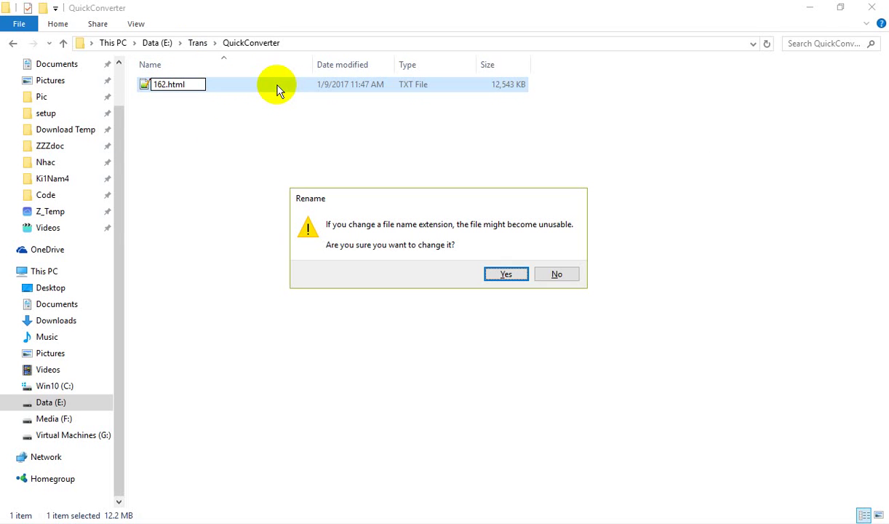
left_click(506, 276)
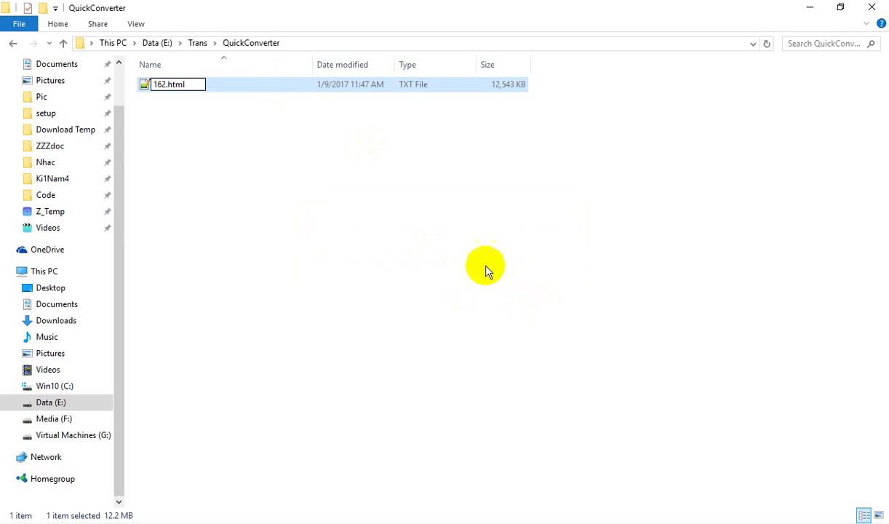
double_click(271, 90)
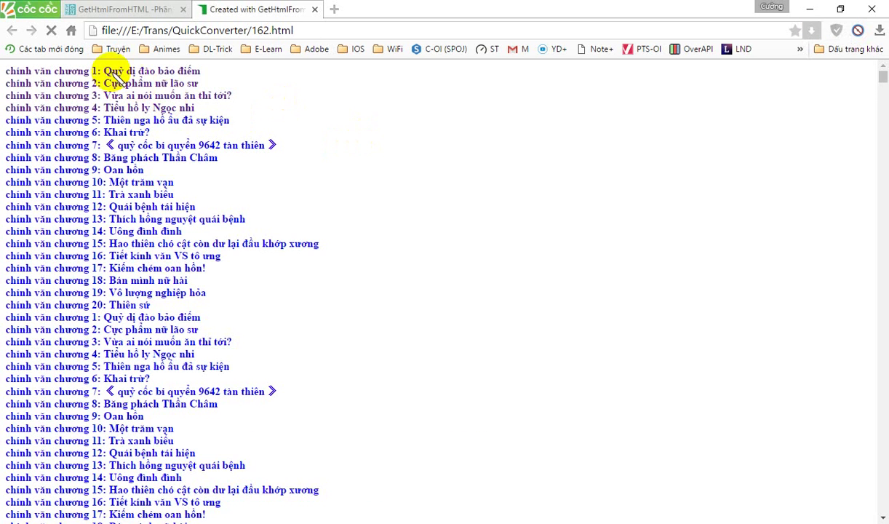
Step: Look through the translated chapter list and try several of the chapter links between 12 and 20
scroll(136, 109, "down", 10)
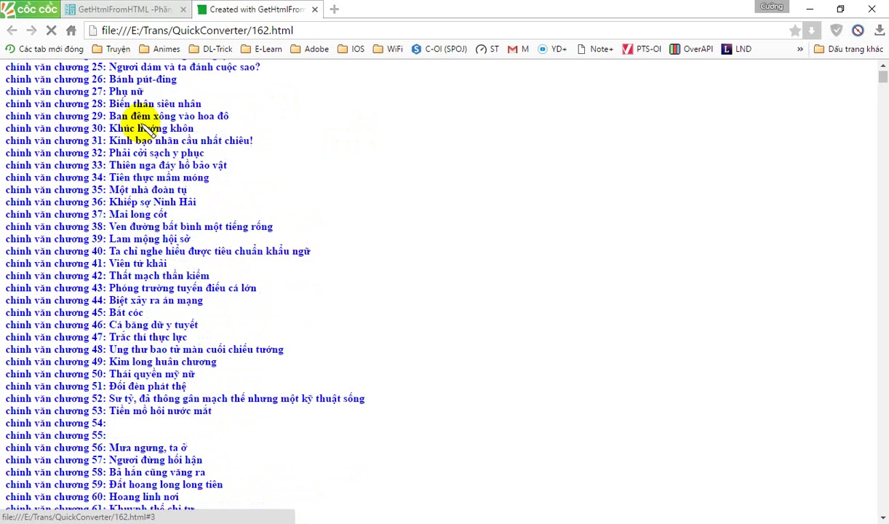
scroll(146, 95, "up", 5)
left_click(151, 71)
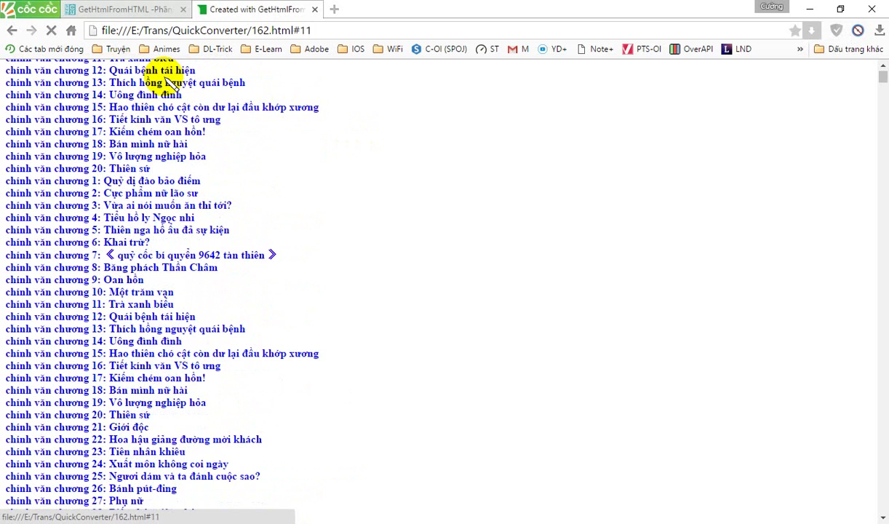
left_click(146, 96)
left_click(143, 121)
left_click(141, 156)
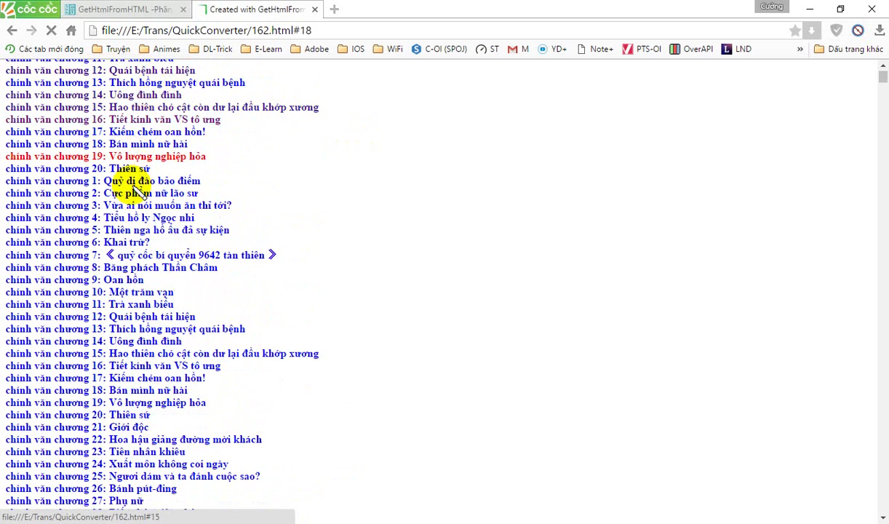
left_click(142, 180)
scroll(145, 182, "down", 14)
scroll(187, 202, "down", 20)
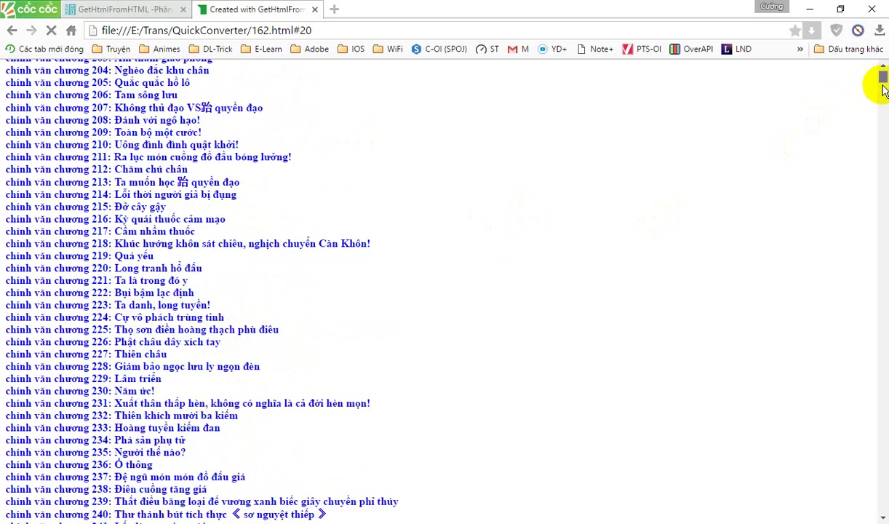
Step: Examine the translated story text around the start of chapter 11, "Trà xanh biểu"
scroll(357, 215, "up", 10)
left_click_drag(66, 105, 217, 229)
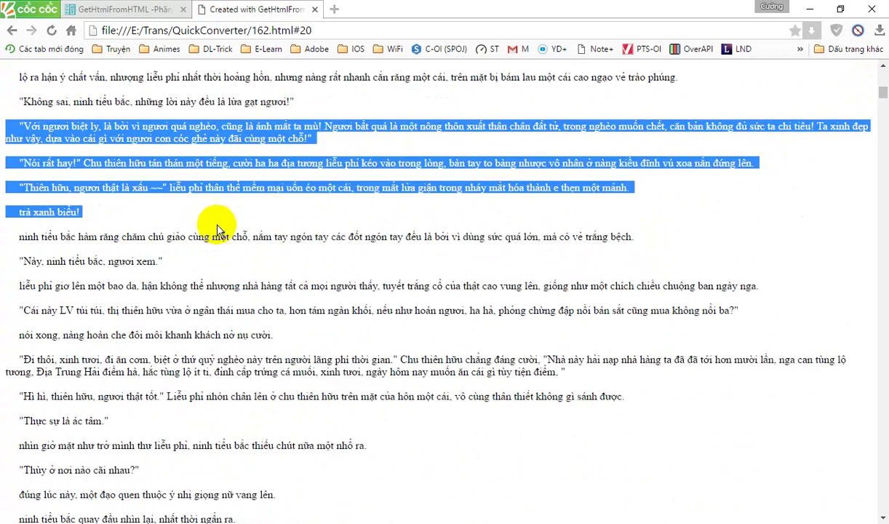
scroll(217, 229, "down", 10)
left_click_drag(55, 238, 298, 336)
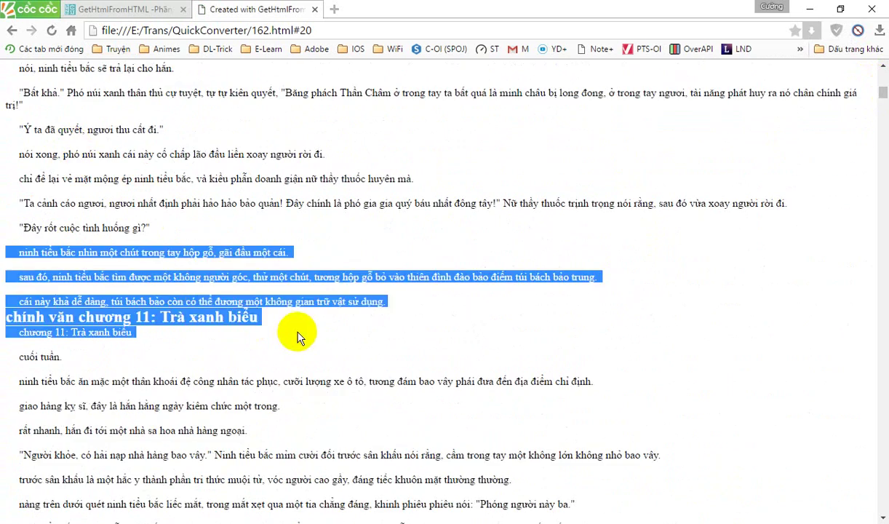
left_click_drag(264, 275, 53, 118)
scroll(53, 118, "up", 5)
left_click(174, 226)
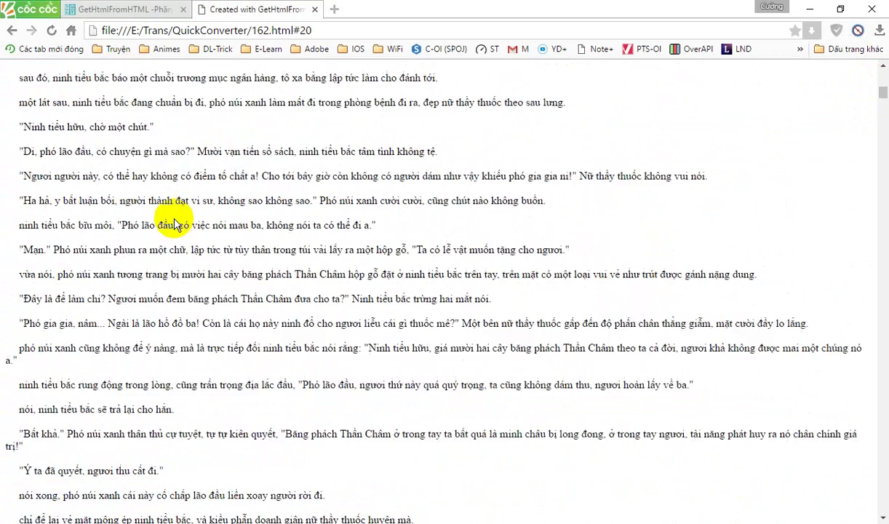
Step: Go back to the heading of chapter 10, "Một trăm vạn", and read its opening paragraph
scroll(174, 225, "up", 10)
left_click_drag(64, 172, 290, 256)
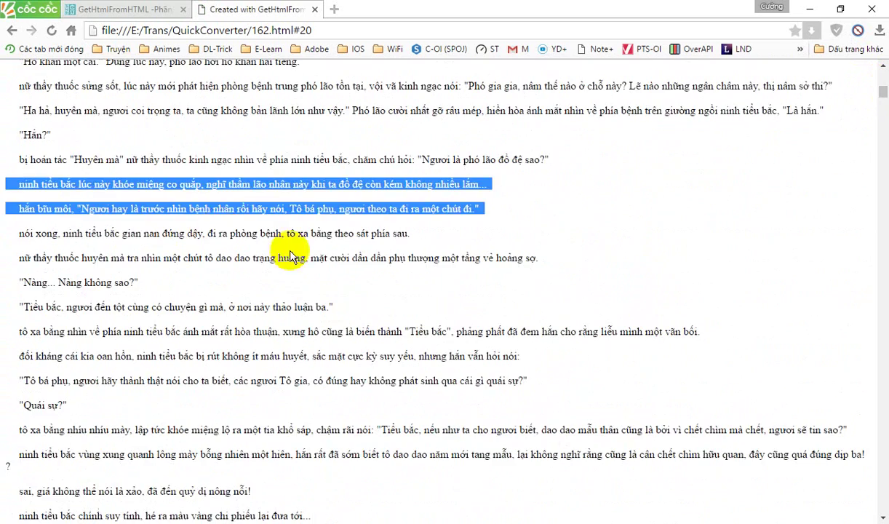
left_click(289, 256)
scroll(349, 247, "up", 8)
left_click_drag(56, 302, 151, 304)
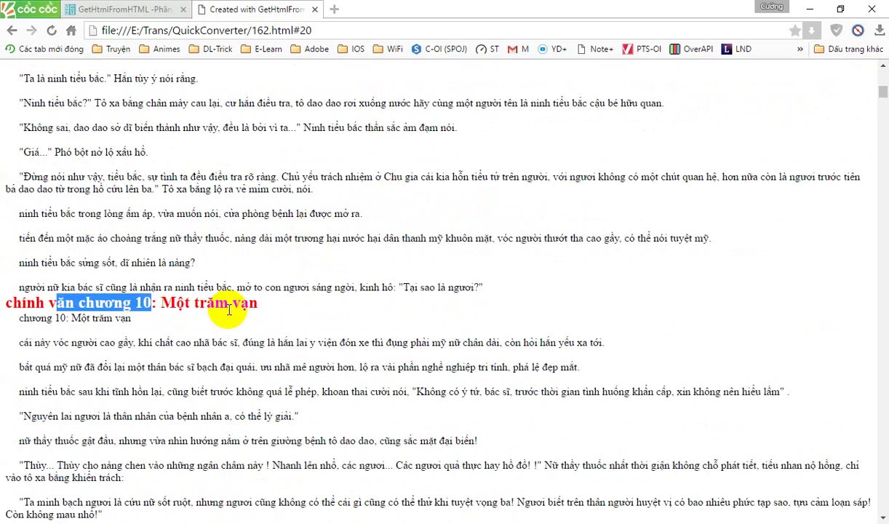
left_click(229, 309)
scroll(64, 269, "down", 2)
left_click_drag(14, 206, 593, 216)
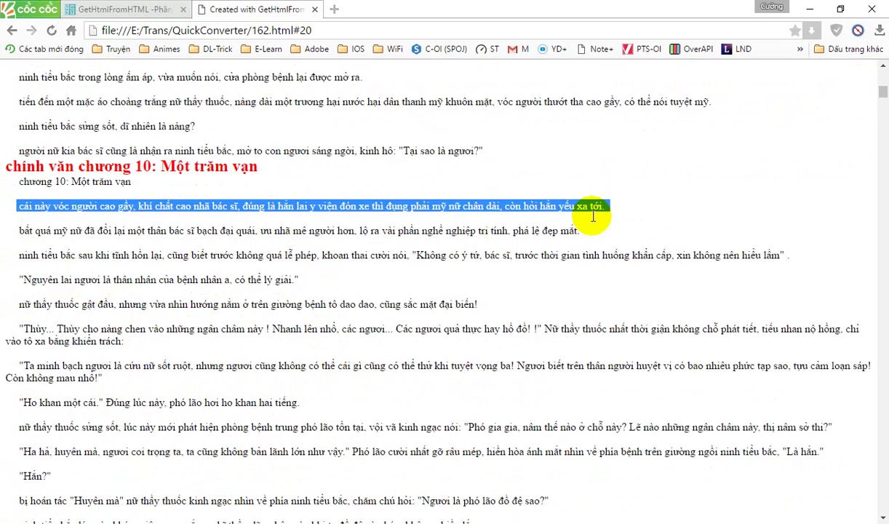
Step: Return to the chapter list at the start of the translated page, try the links for chapters 1 and 2, and close the page
left_click(291, 138)
scroll(869, 174, "up", 5)
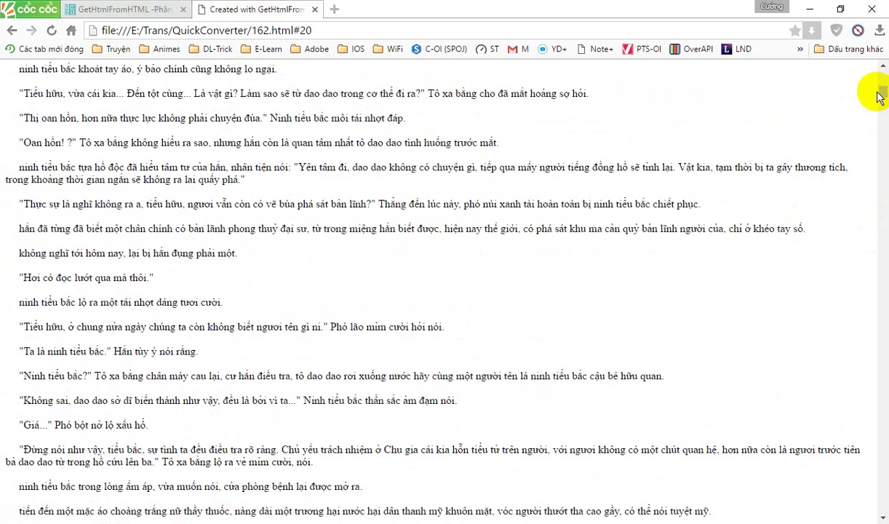
left_click_drag(881, 99, 857, 73)
left_click(106, 72)
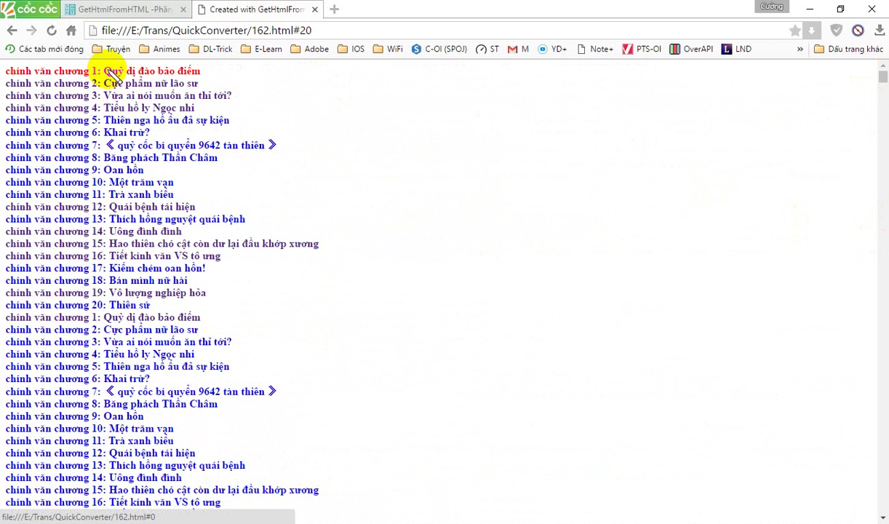
left_click(182, 82)
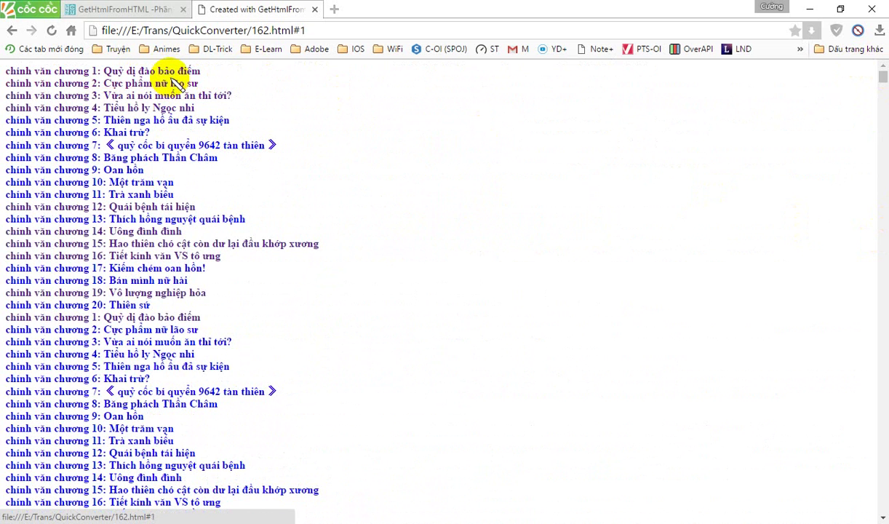
left_click(315, 10)
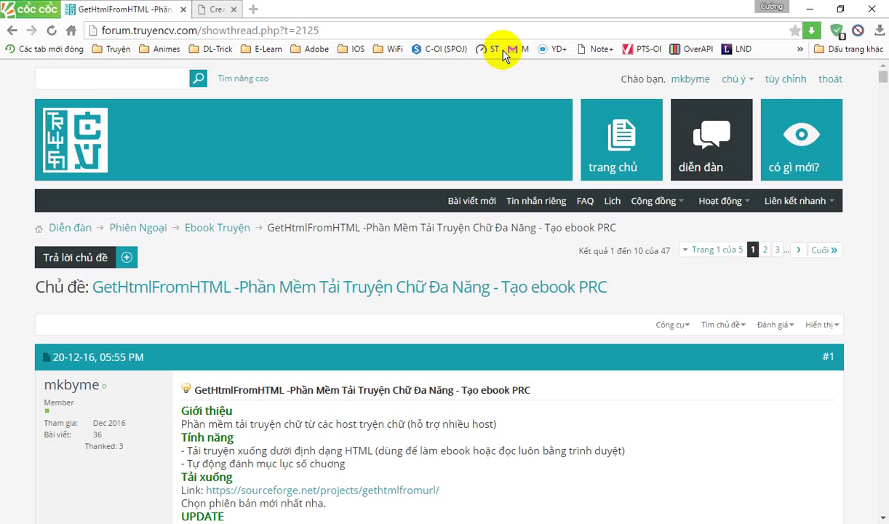
Step: Switch to the QuickConverter folder in File Explorer and open 162.html with Notepad
left_click(811, 13)
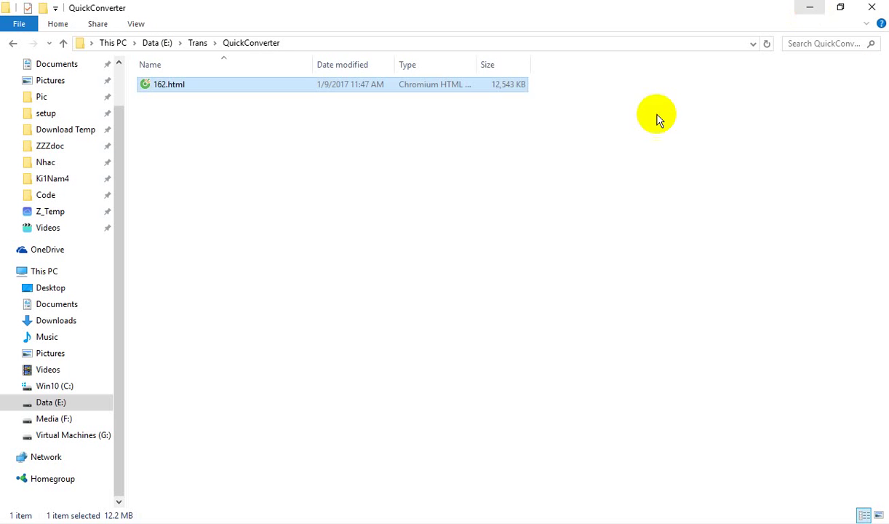
left_click(284, 128)
left_click(278, 89)
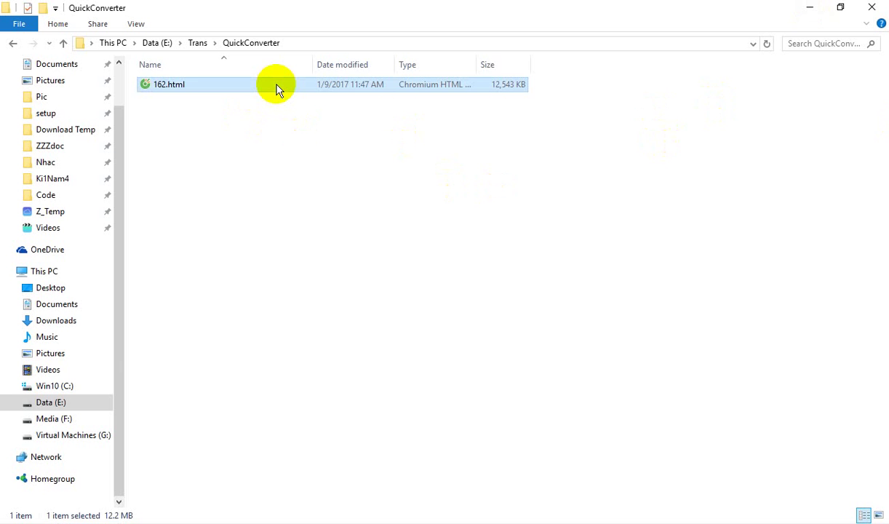
right_click(276, 89)
mouse_move(431, 204)
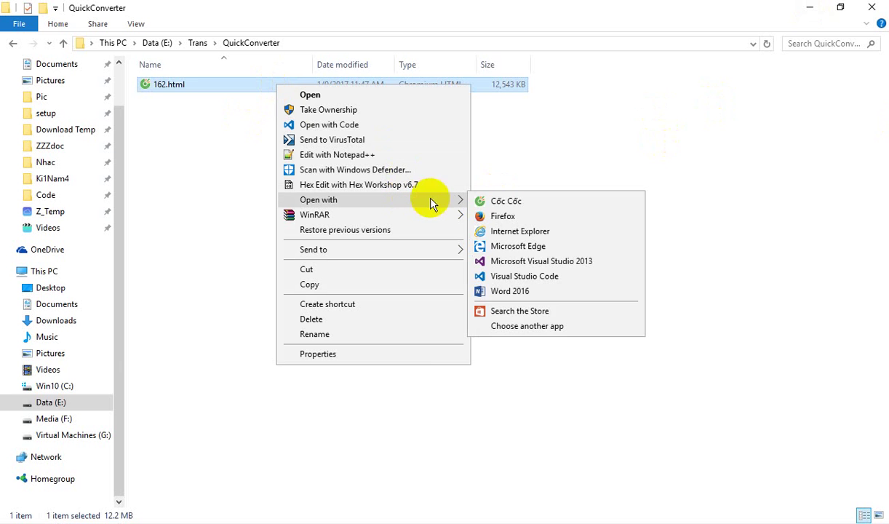
left_click(525, 327)
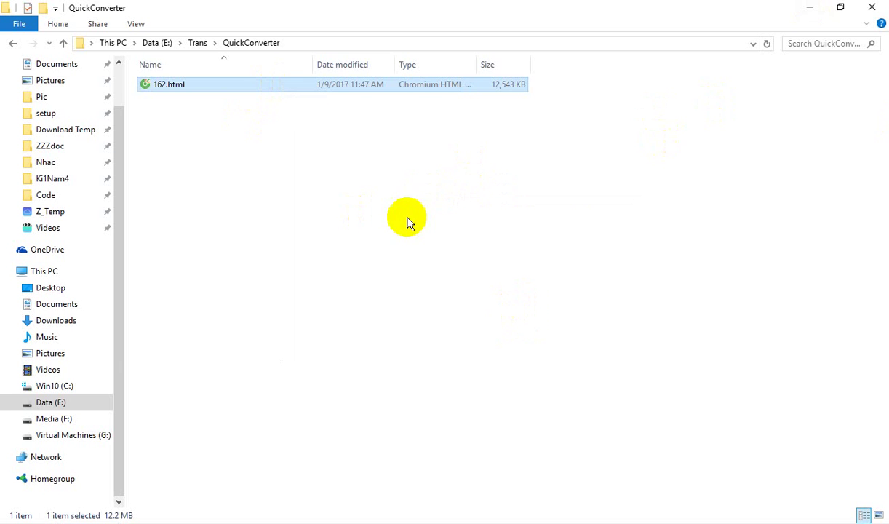
scroll(491, 264, "down", 5)
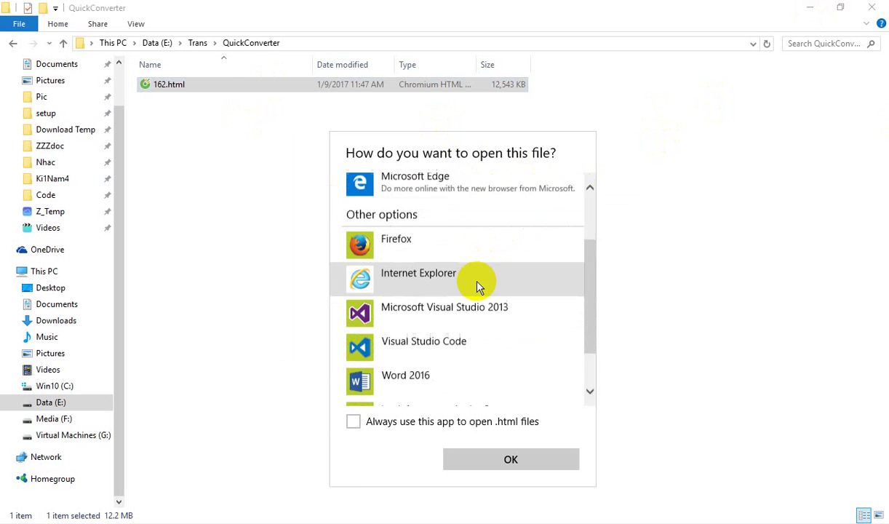
left_click(375, 389)
scroll(501, 321, "down", 5)
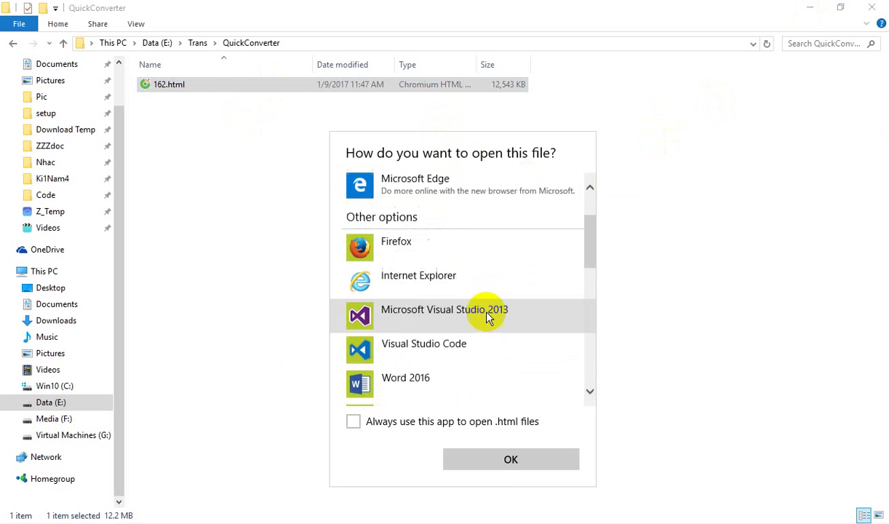
left_click(397, 245)
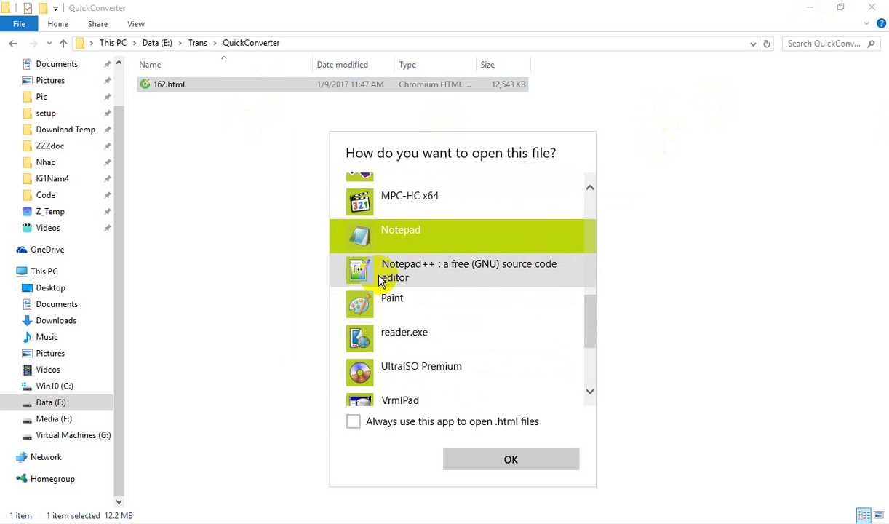
left_click(509, 457)
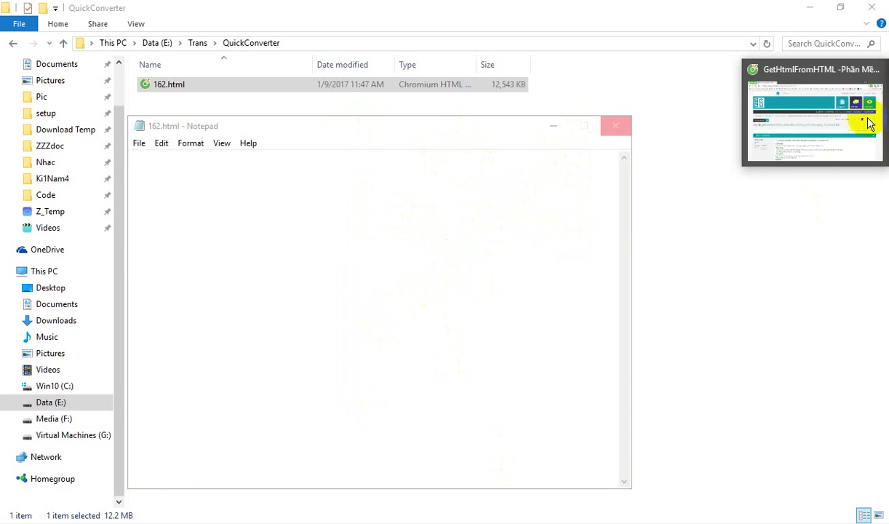
Step: Examine the forum thread's section on creating a PRC ebook from HTML and return to the Notepad document
left_click(867, 123)
scroll(438, 193, "down", 10)
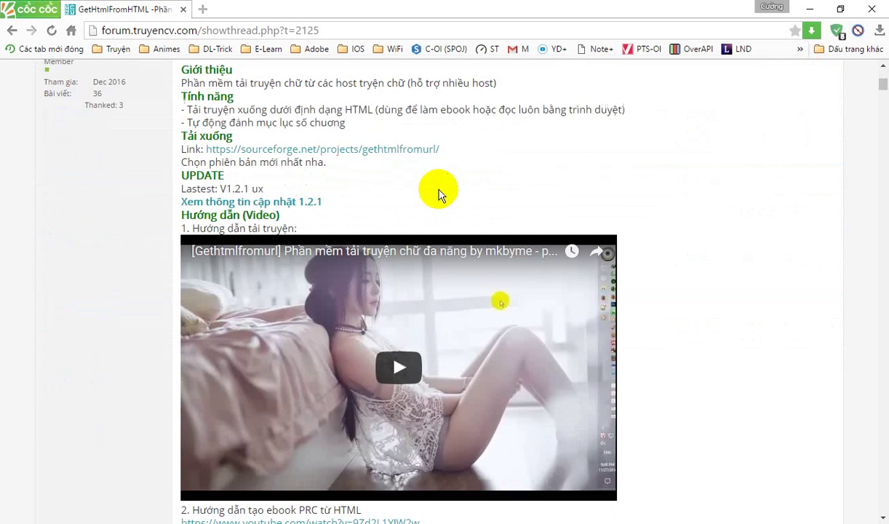
scroll(654, 219, "up", 5)
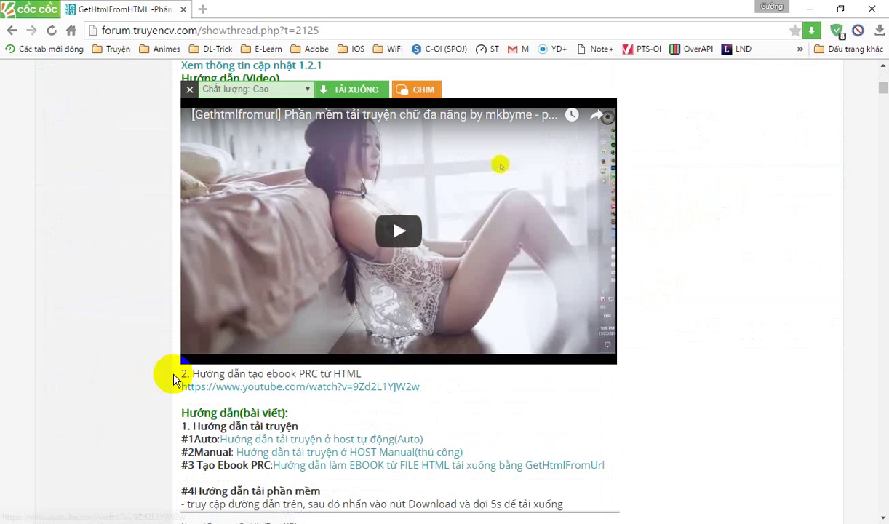
left_click_drag(186, 374, 133, 375)
left_click_drag(352, 376, 445, 387)
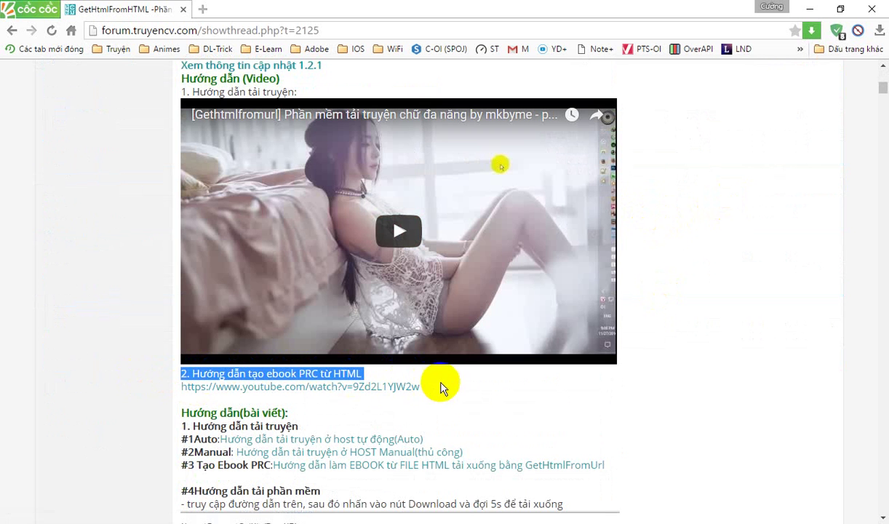
left_click(233, 31)
left_click(93, 305)
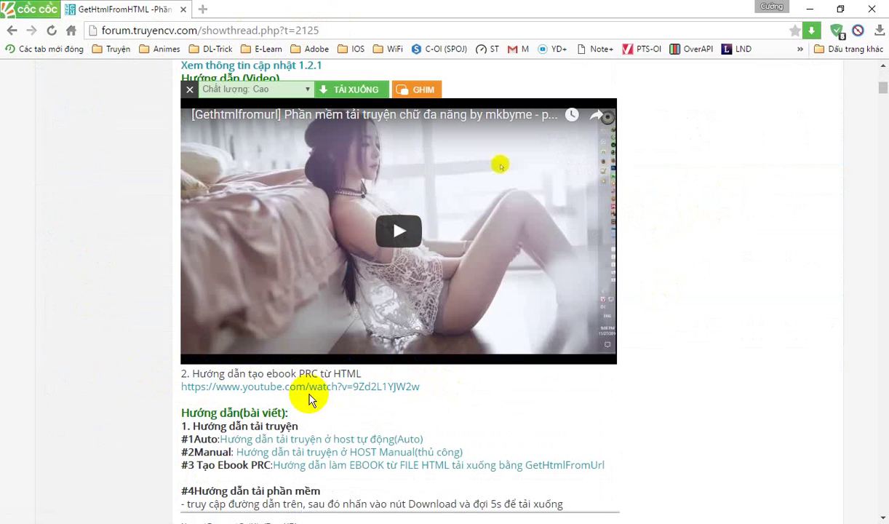
left_click(811, 8)
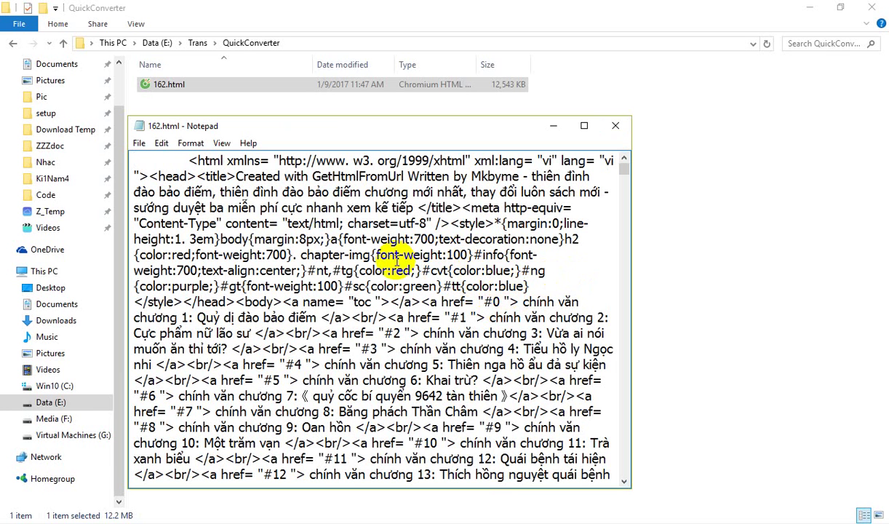
Step: Copy the characters " ">", including the leading space, that follow #0 in the first chapter link's tag
left_click(437, 254)
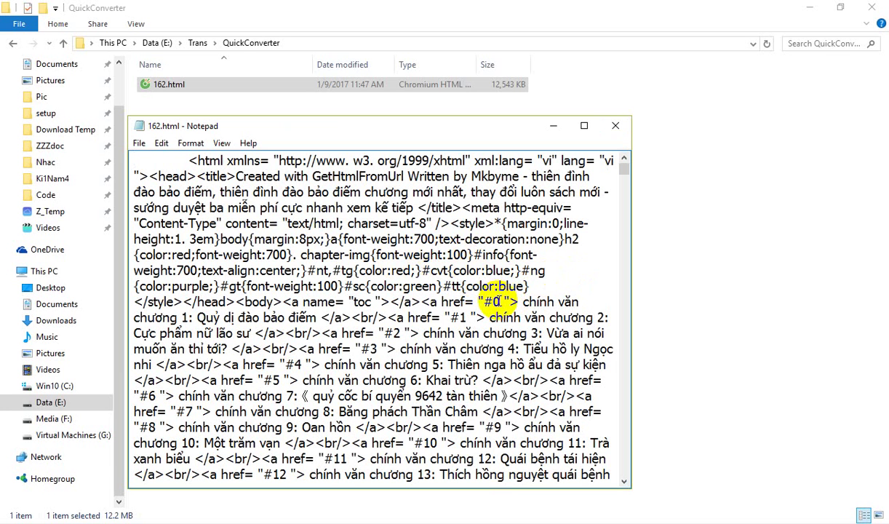
left_click_drag(432, 302, 497, 306)
left_click(495, 302)
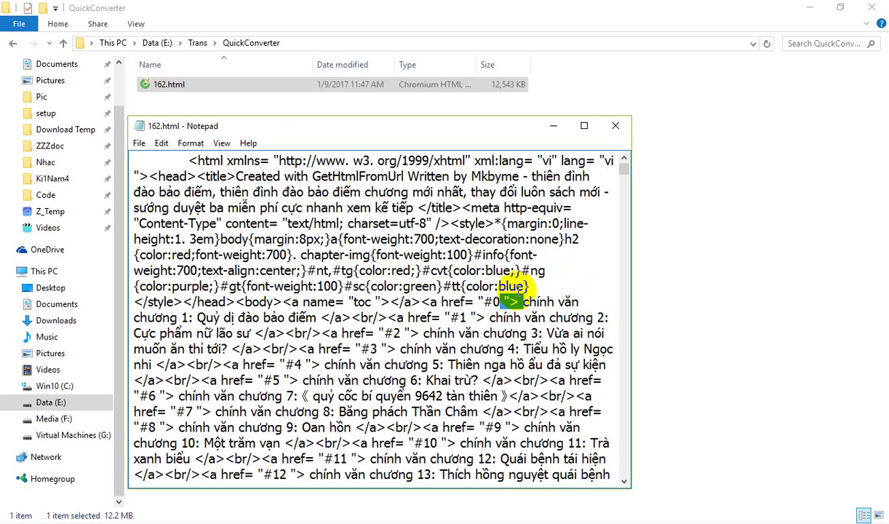
right_click(509, 289)
left_click(535, 320)
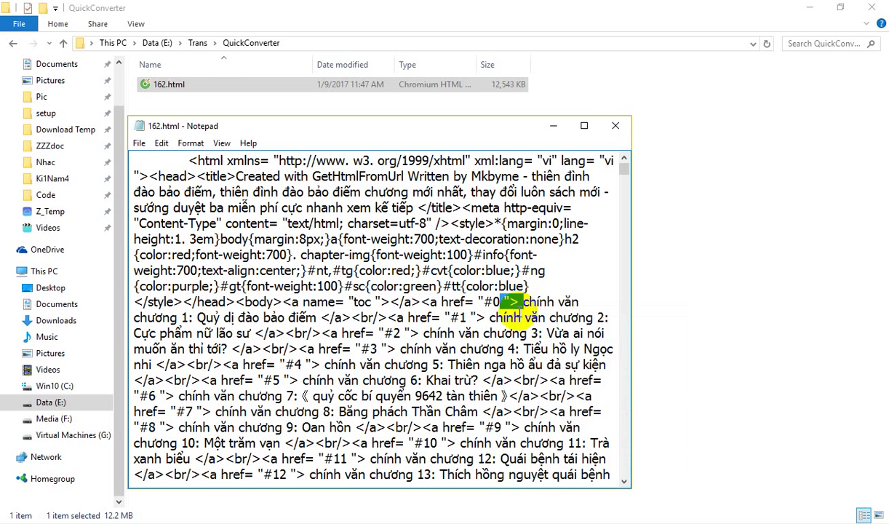
Step: Replace every " ">" with "">" throughout 162.html to remove the space before the closing quote, and close the Replace dialog
left_click(160, 144)
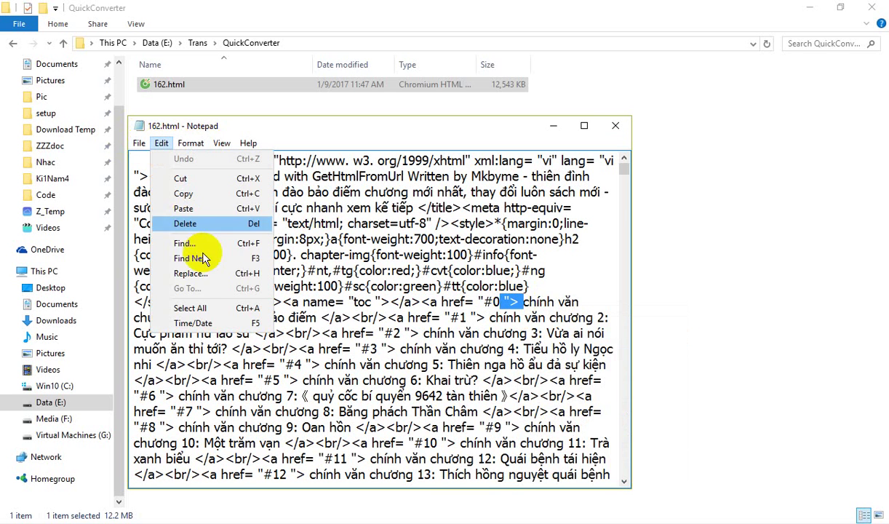
left_click(208, 273)
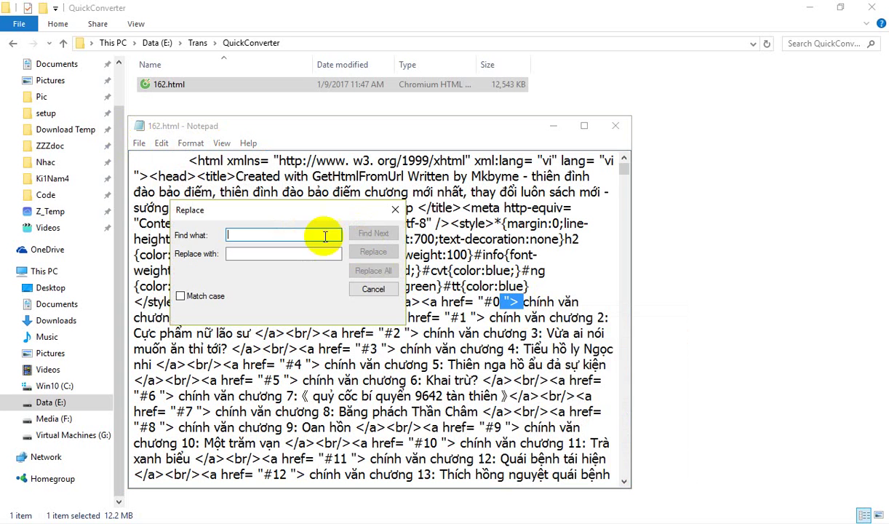
key("ctrl+v")
double_click(266, 236)
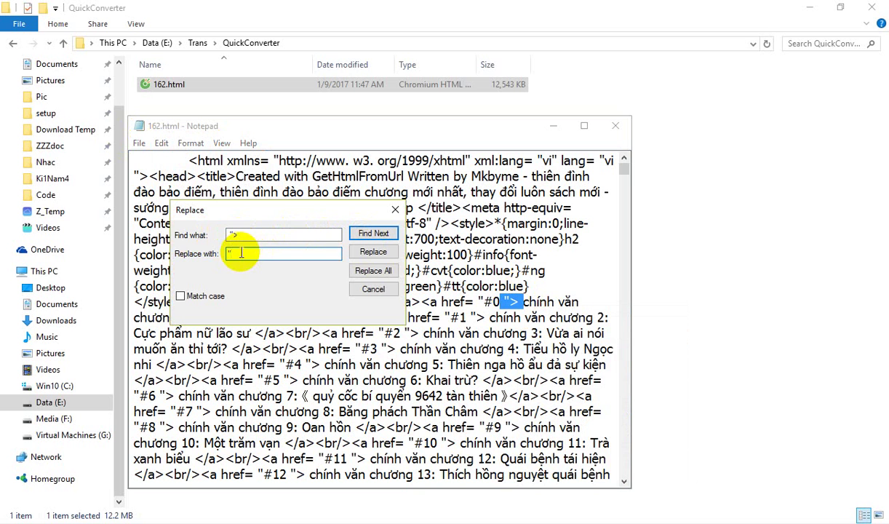
double_click(241, 253)
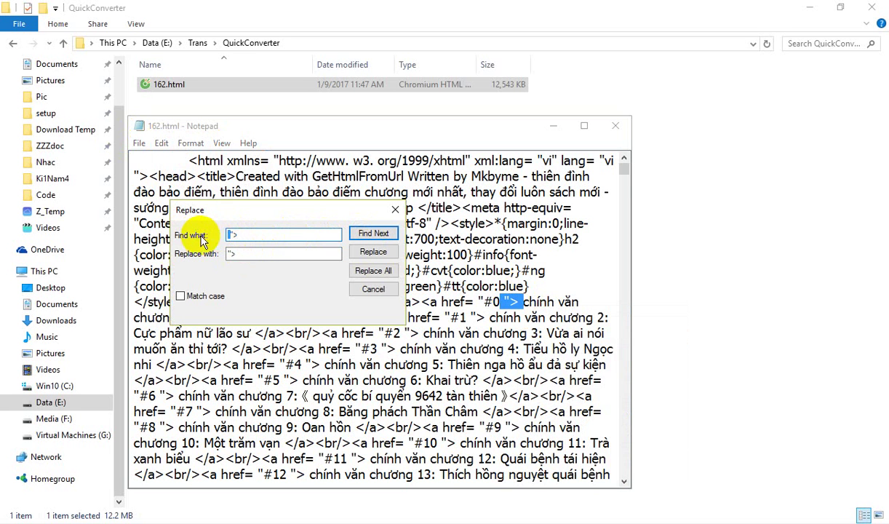
left_click(231, 235)
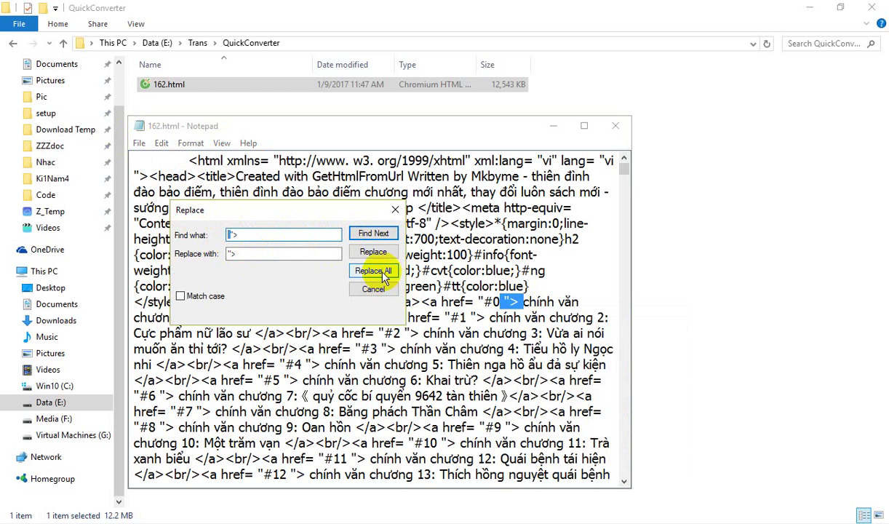
left_click(372, 271)
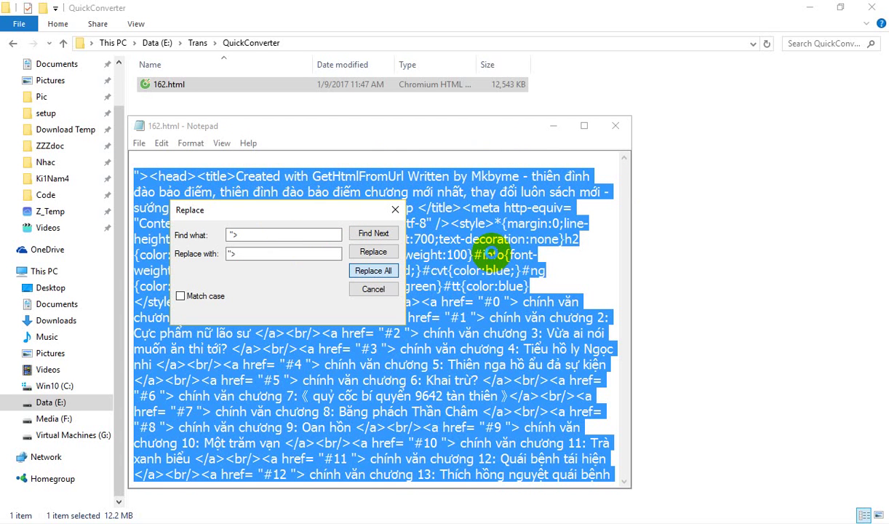
left_click_drag(349, 209, 410, 234)
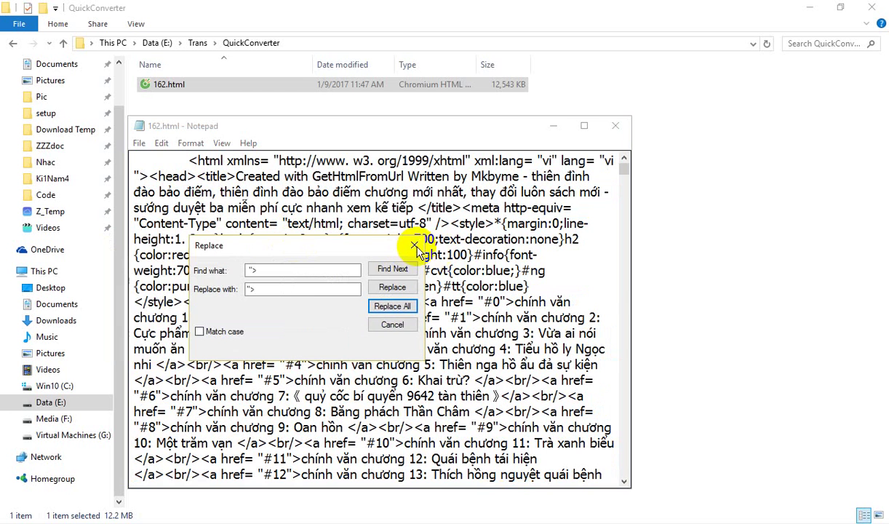
left_click(412, 246)
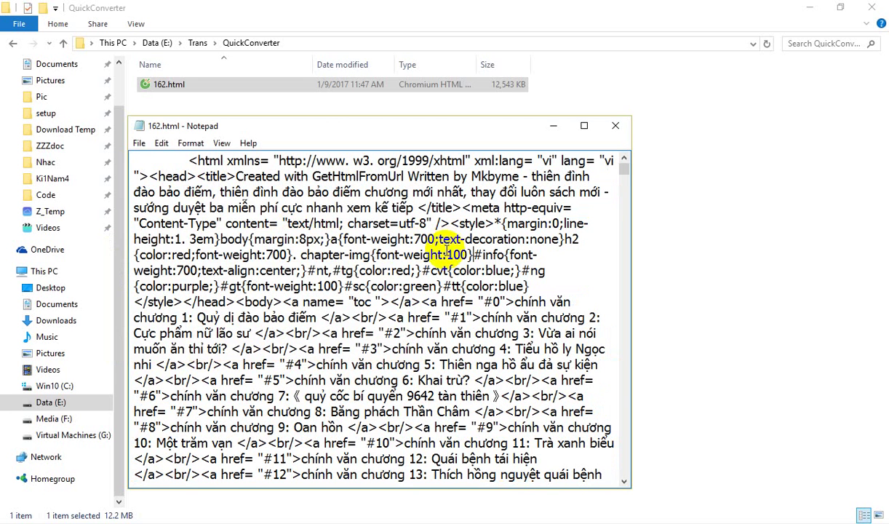
left_click(140, 144)
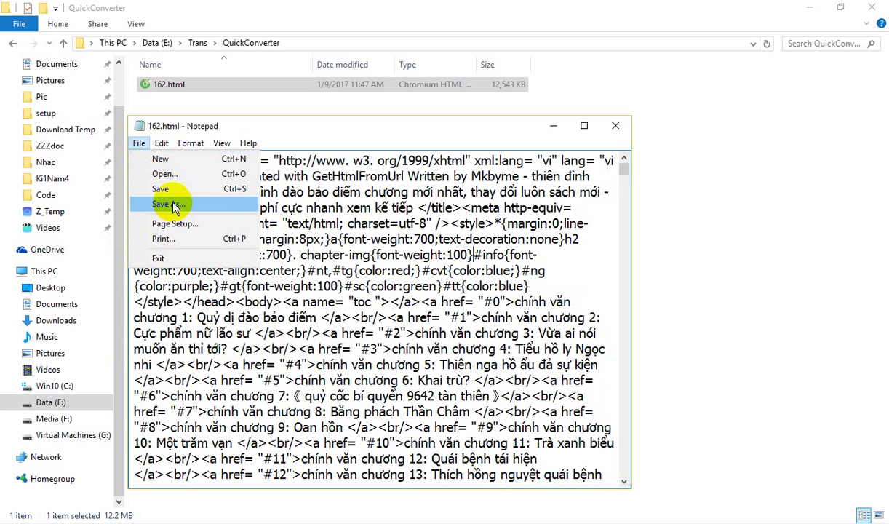
left_click(418, 332)
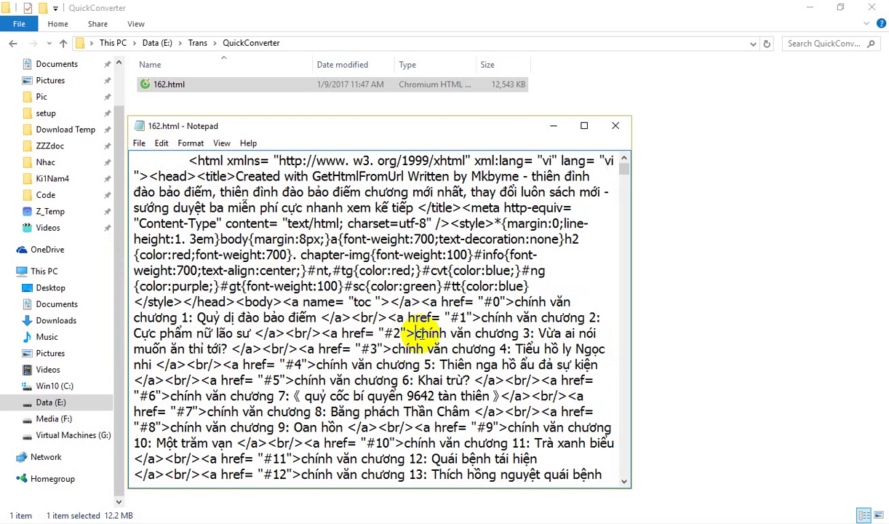
left_click_drag(416, 332, 516, 333)
left_click(466, 333)
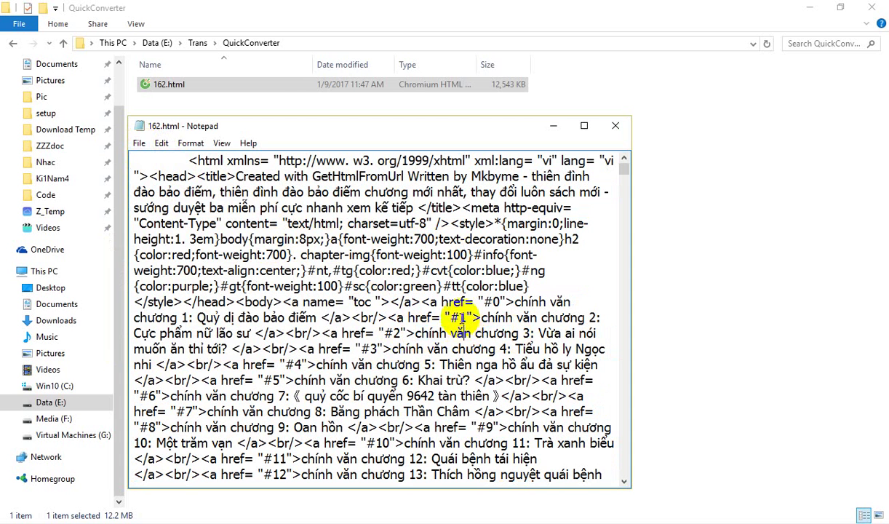
Step: Save the edited document as 162.html with UTF-8 encoding, overwriting the existing file in the QuickConverter folder
left_click(139, 145)
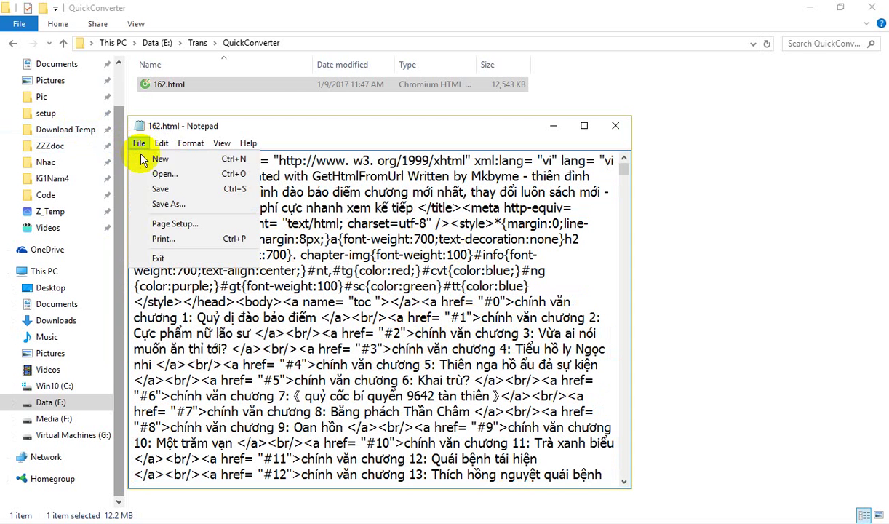
left_click(159, 206)
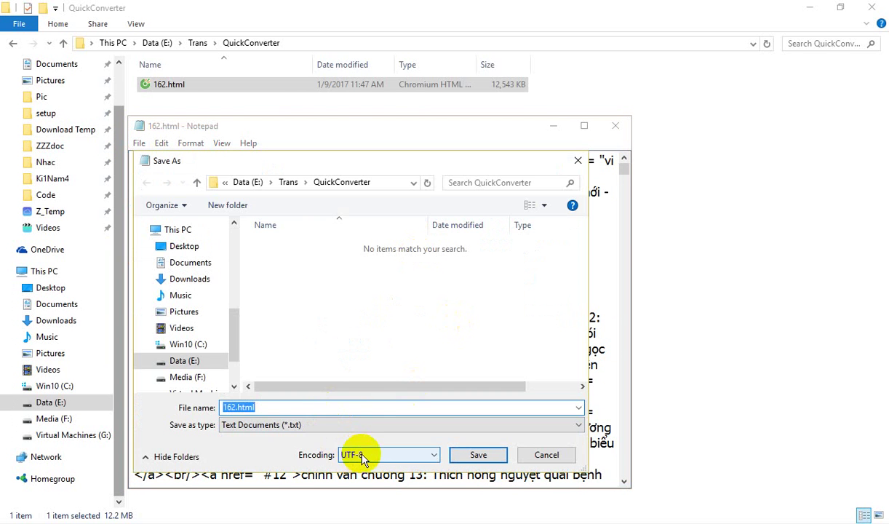
left_click(370, 458)
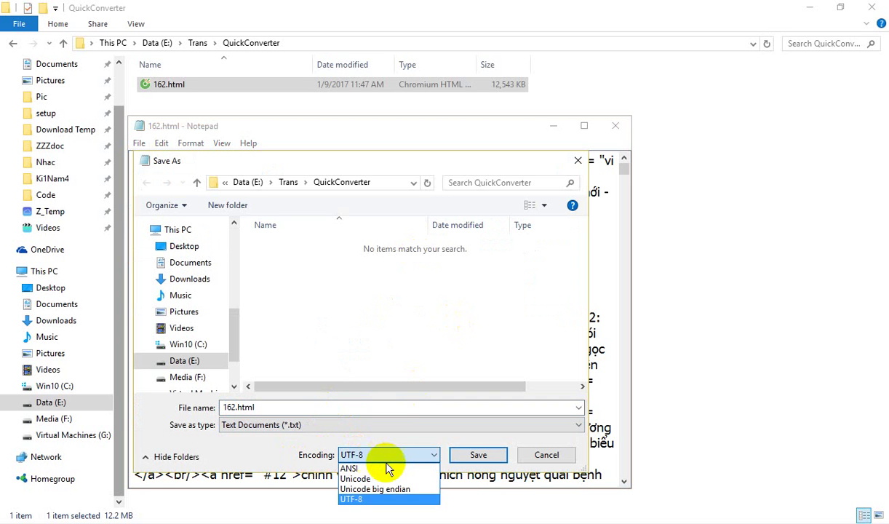
left_click(354, 499)
left_click(478, 455)
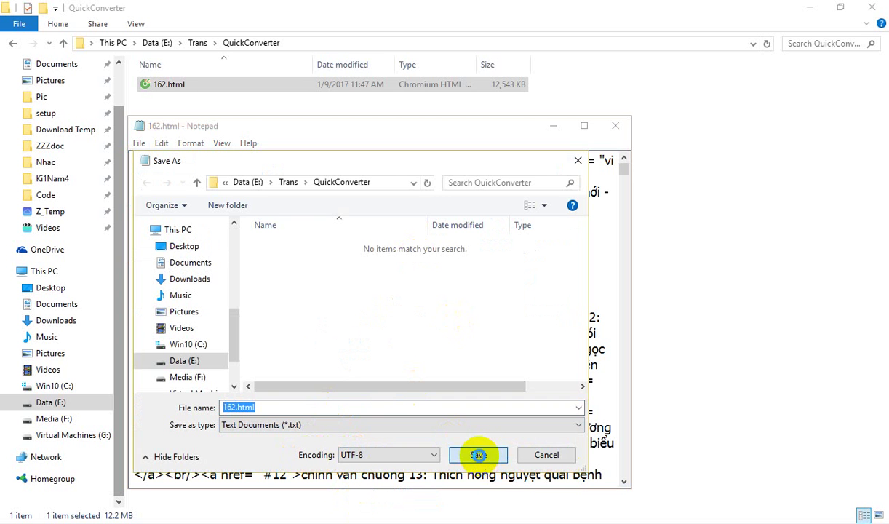
left_click(477, 270)
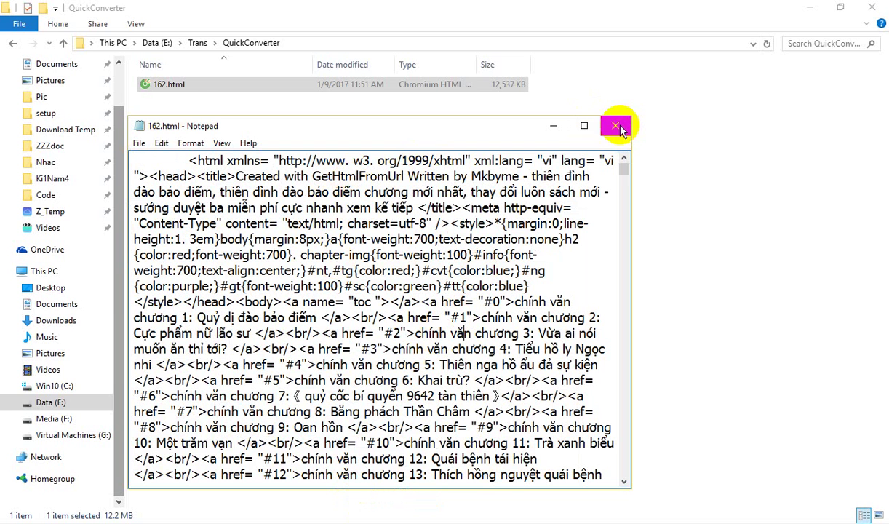
Step: Minimize the QuickTranslator_20130627 folder window and open 162.html from the QuickConverter folder in the browser
key("alt+Tab")
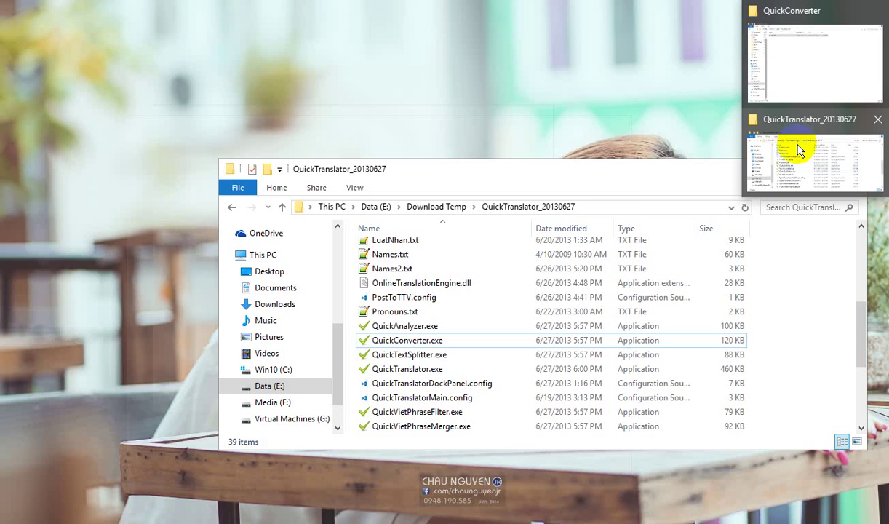
left_click(797, 149)
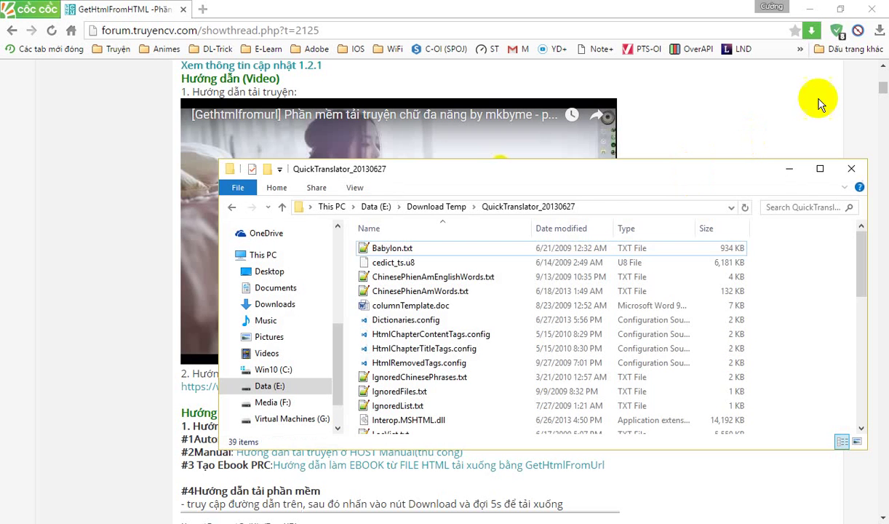
left_click(788, 168)
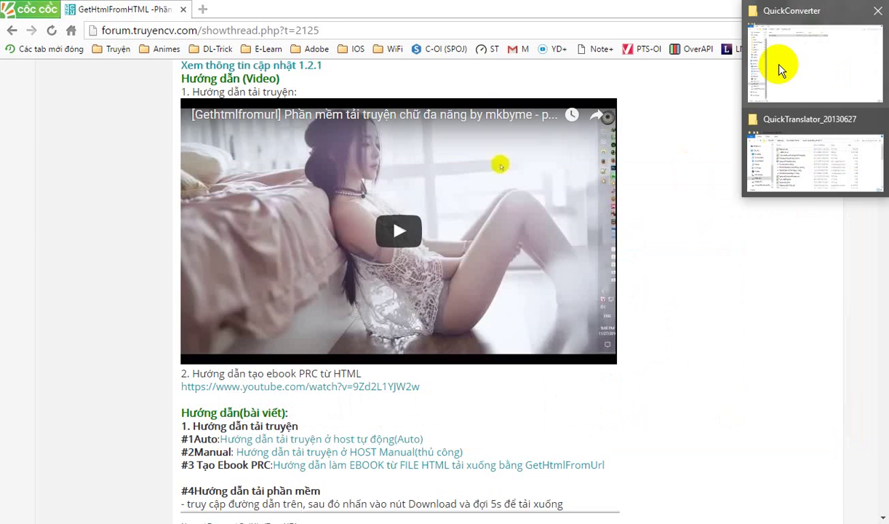
left_click(778, 67)
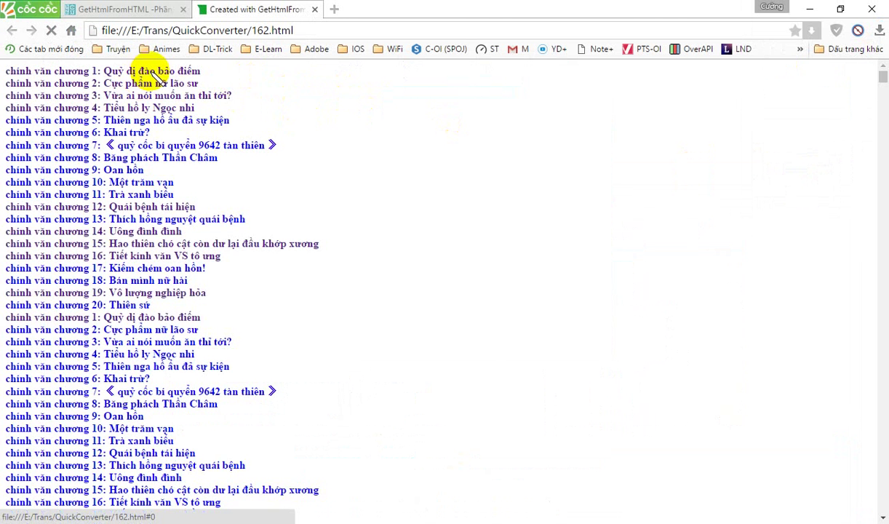
Step: Test the chapter 1 and chapter 957 links in 162.html, close its tab and return to the QuickConverter folder
left_click(150, 75)
left_click_drag(298, 68, 14, 72)
left_click(331, 164)
scroll(331, 164, "up", 4)
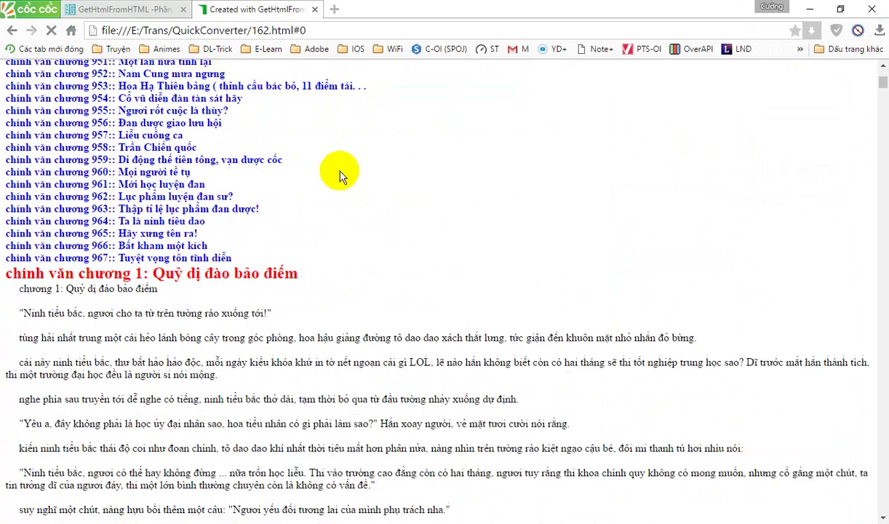
left_click(152, 202)
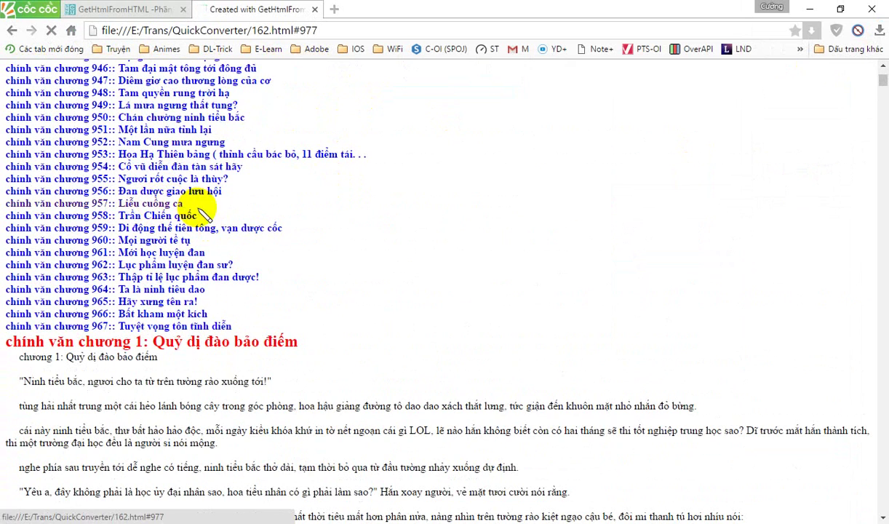
scroll(218, 167, "down", 3)
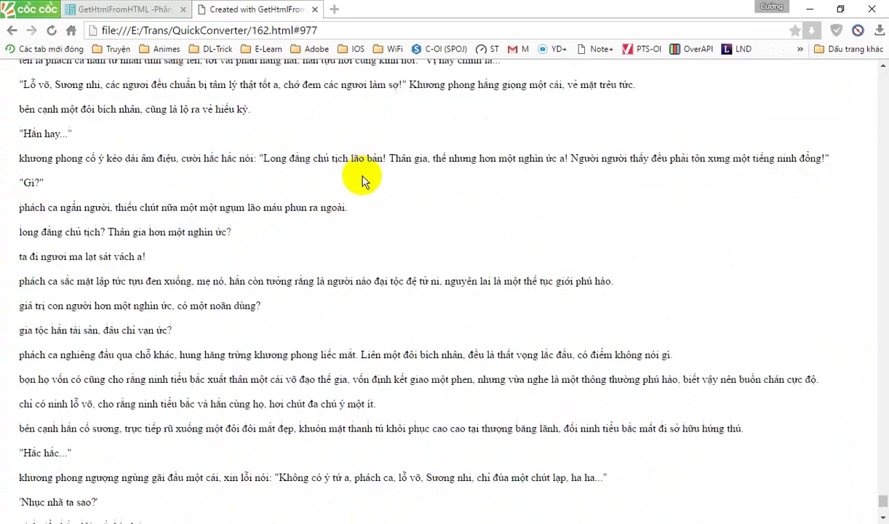
left_click(314, 9)
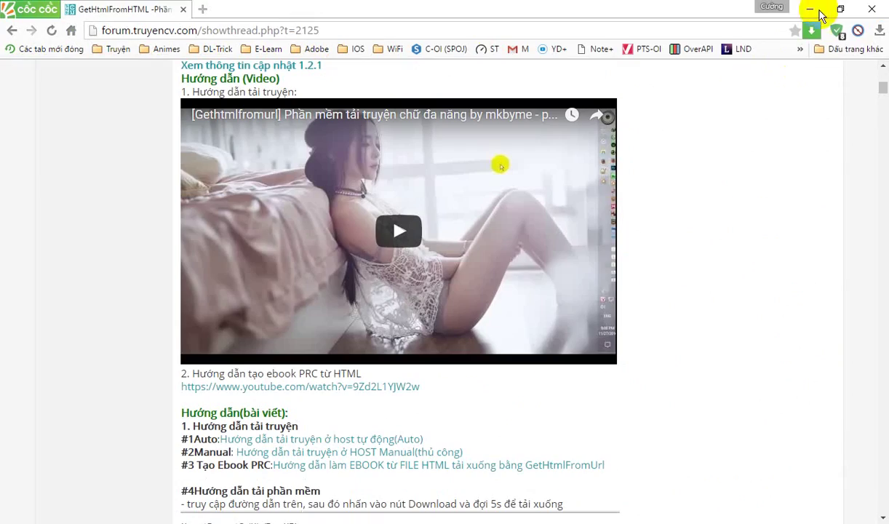
left_click(810, 9)
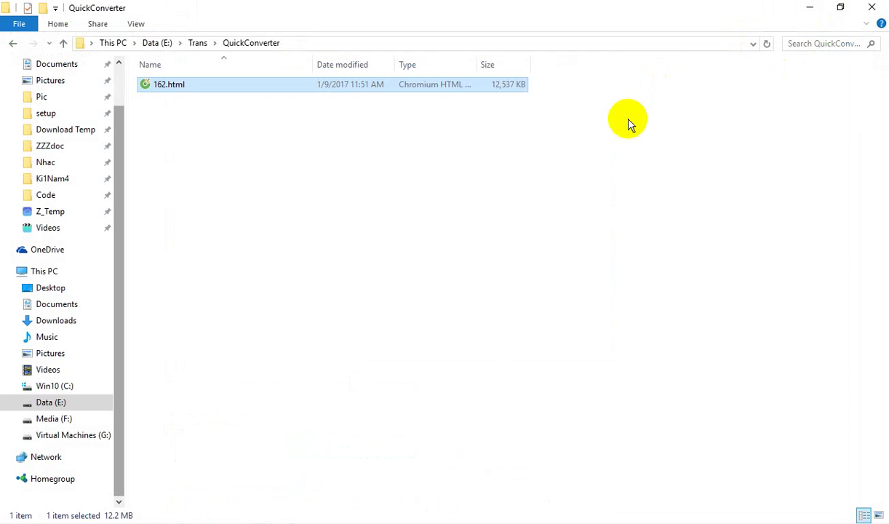
Step: Search the computer's programs for "mobi" and launch Mobipocket Creator
key("super")
type("mobi")
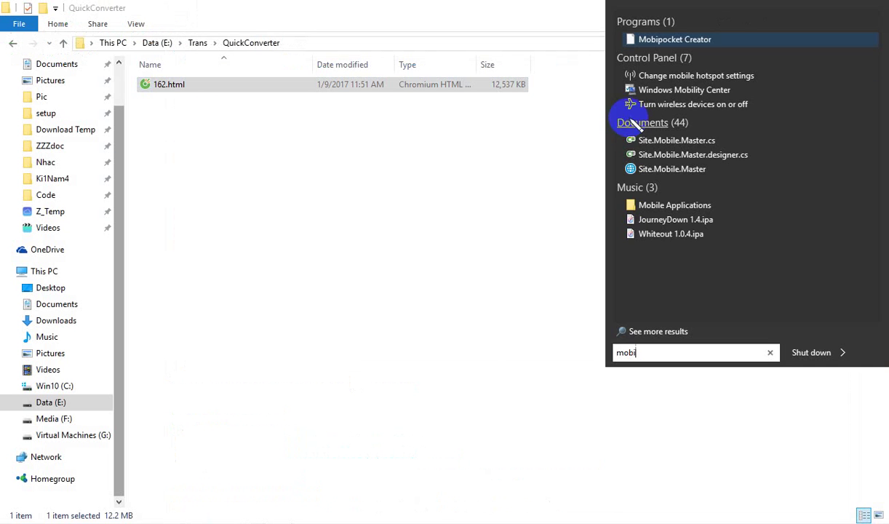
left_click(674, 40)
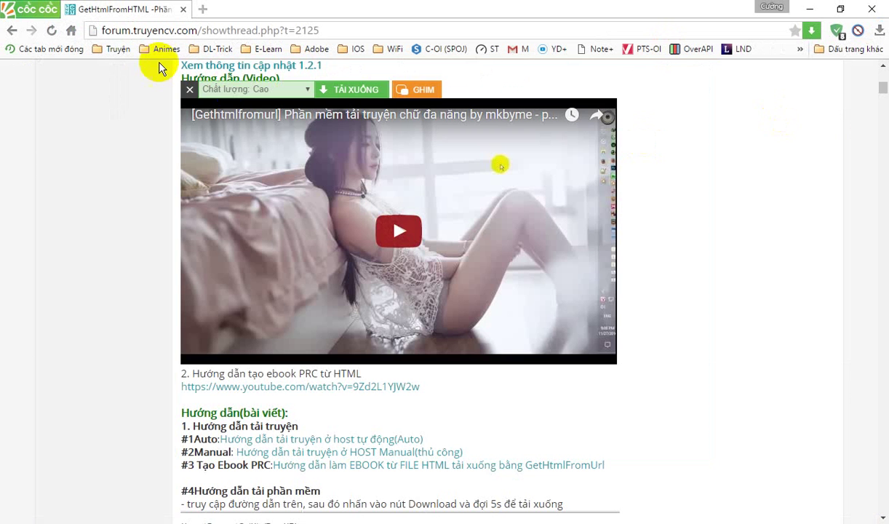
Step: Look up the link to the video guide on creating a PRC ebook from HTML in the forum thread, and minimize the browser
scroll(499, 95, "down", 2)
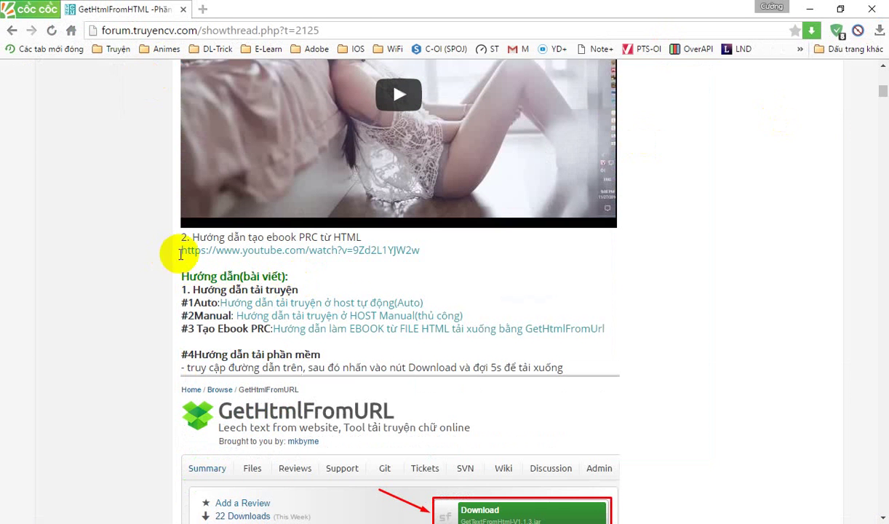
left_click_drag(181, 251, 438, 252)
left_click(444, 255)
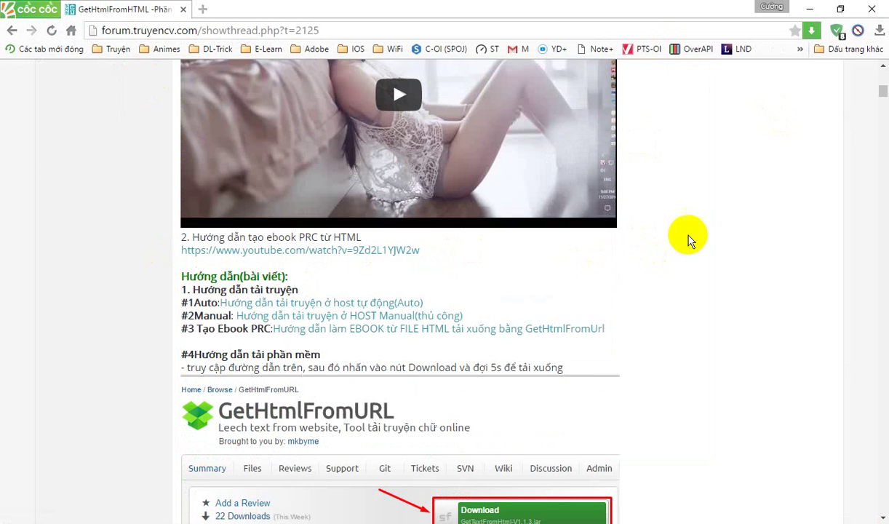
left_click(807, 10)
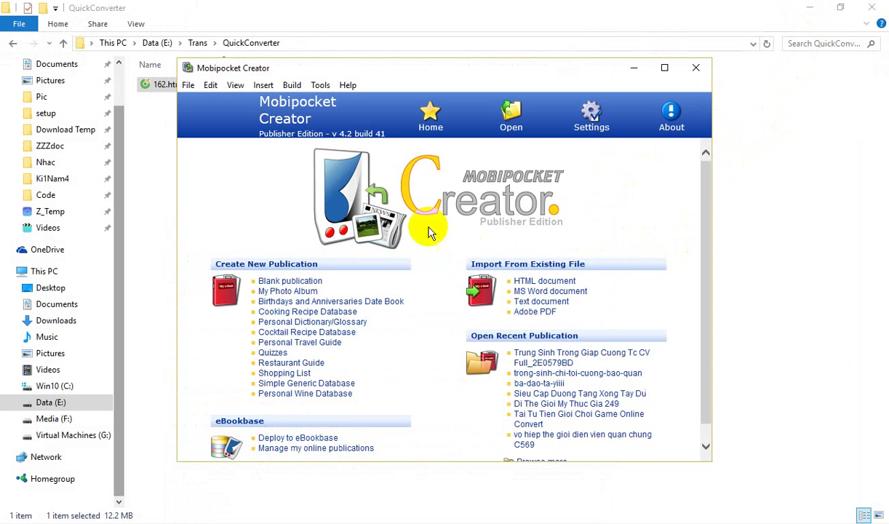
Step: Start an import from an HTML document in Mobipocket Creator and choose E:\Trans\QuickConverter\162.html as the source file
left_click_drag(470, 71, 557, 72)
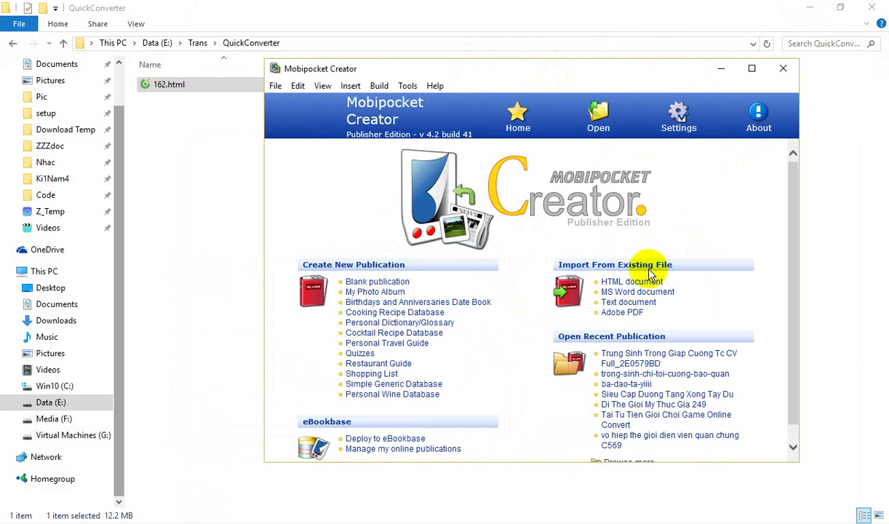
left_click(618, 288)
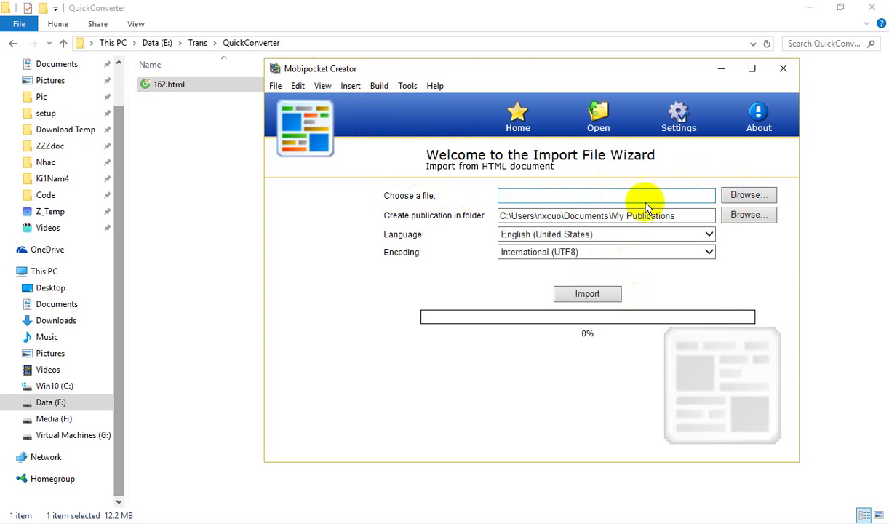
left_click(745, 196)
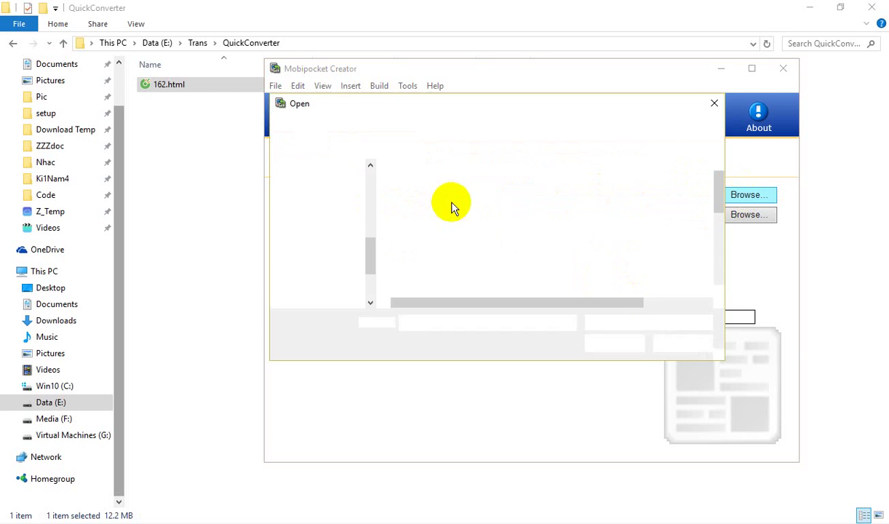
scroll(338, 272, "down", 1)
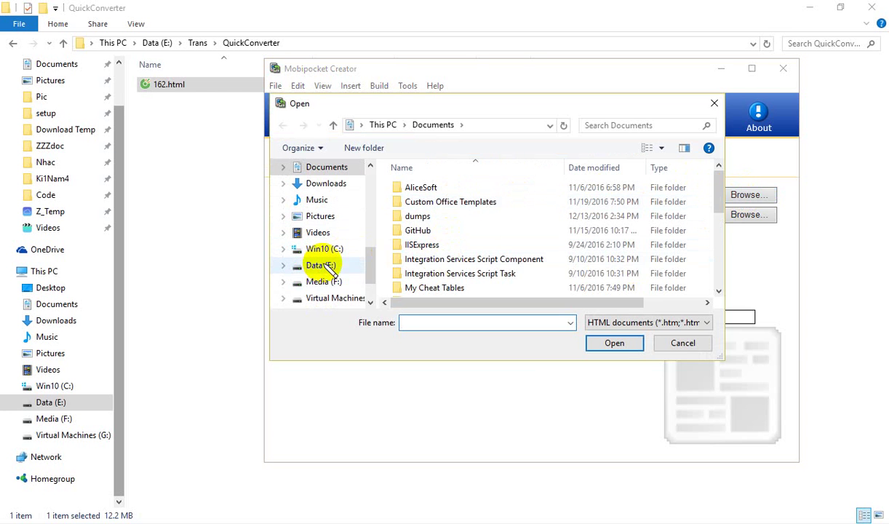
left_click(362, 268)
scroll(452, 238, "down", 2)
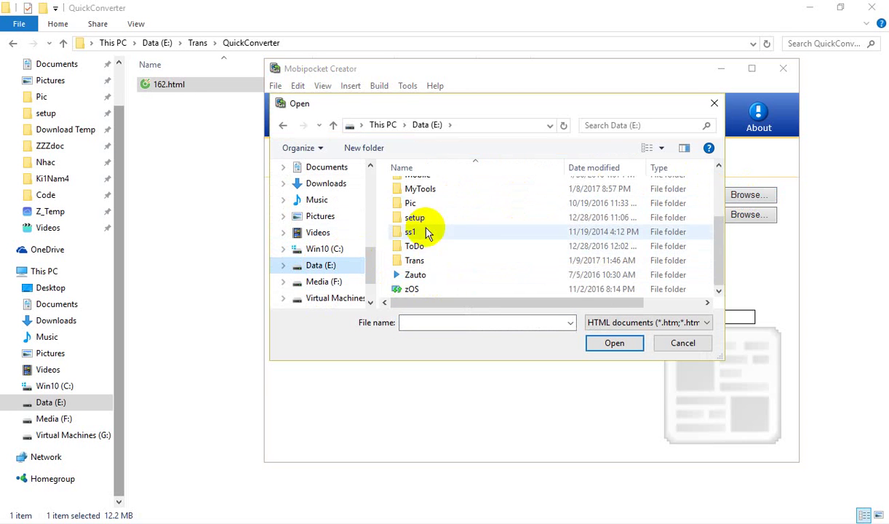
scroll(425, 230, "up", 2)
scroll(436, 229, "down", 2)
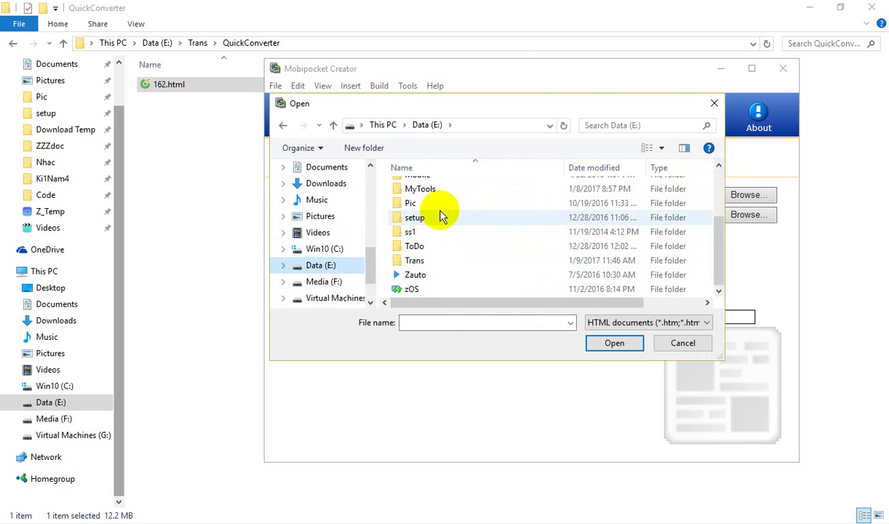
scroll(416, 241, "up", 1)
scroll(422, 251, "down", 1)
double_click(441, 260)
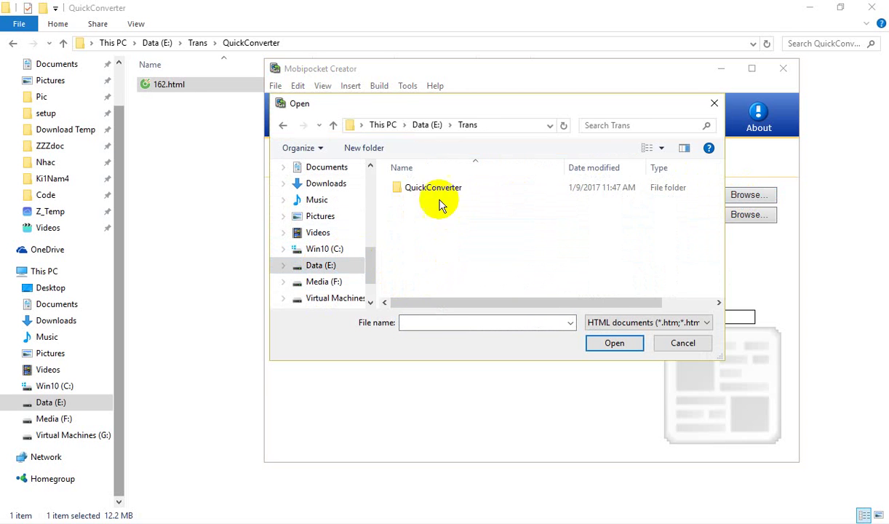
double_click(442, 193)
left_click(426, 185)
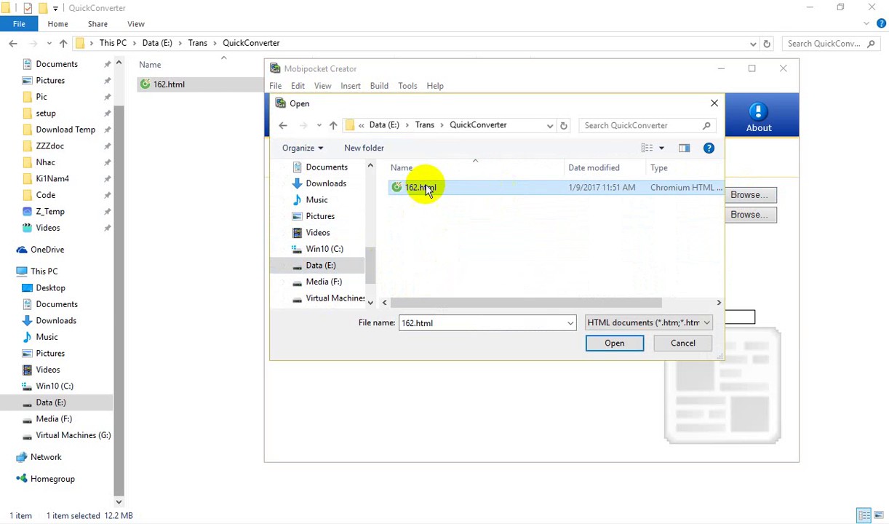
left_click(613, 343)
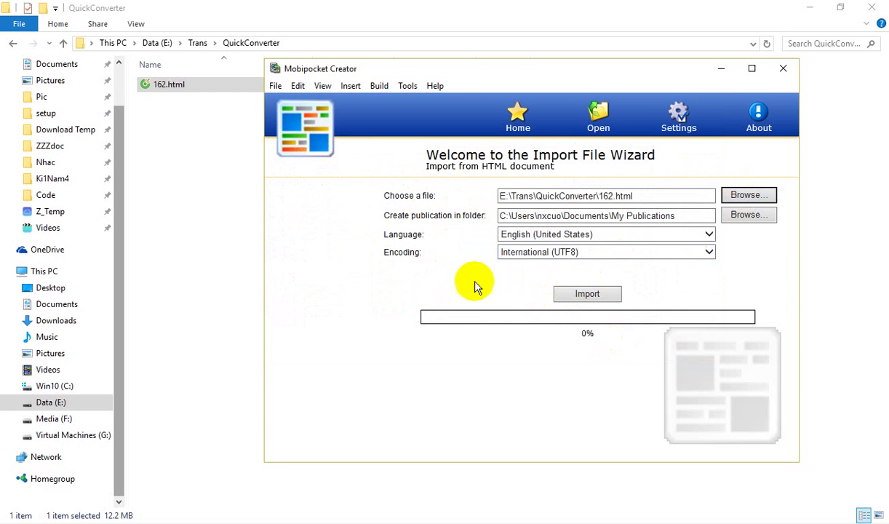
Step: Select International (UTF8) as the import encoding and import 162.html as a publication
left_click(544, 254)
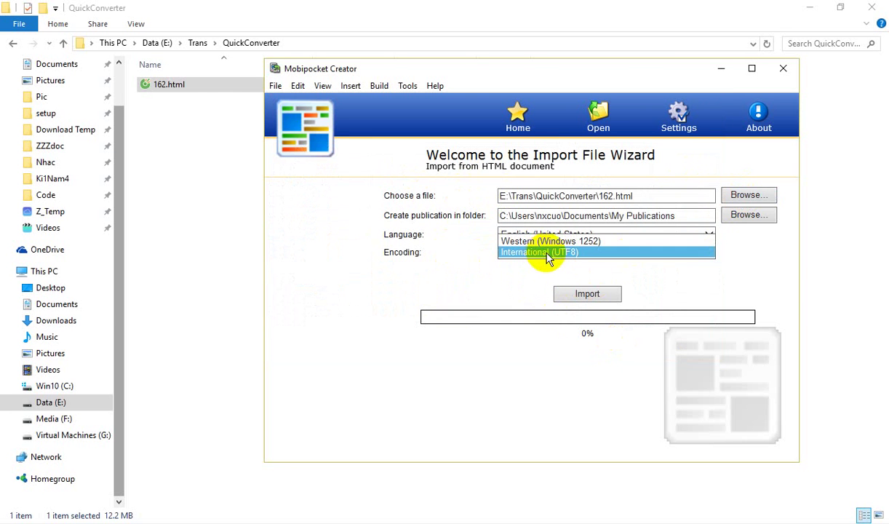
left_click(537, 253)
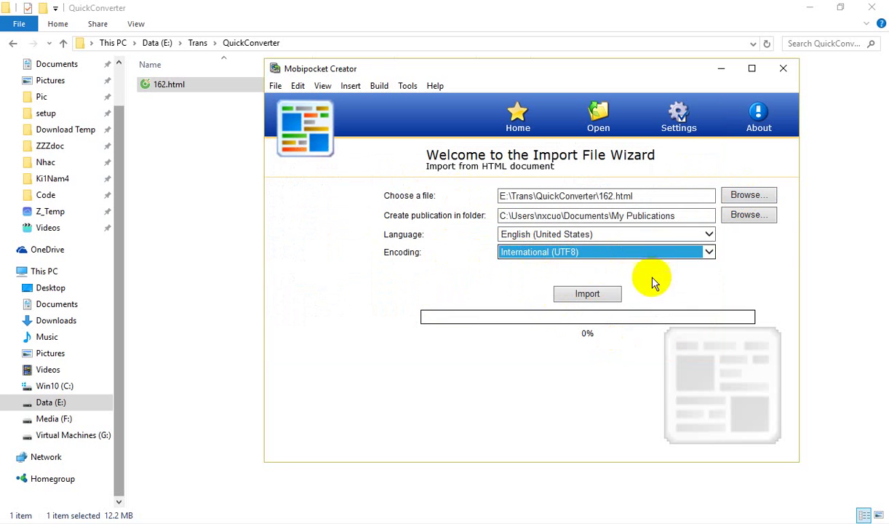
left_click(589, 295)
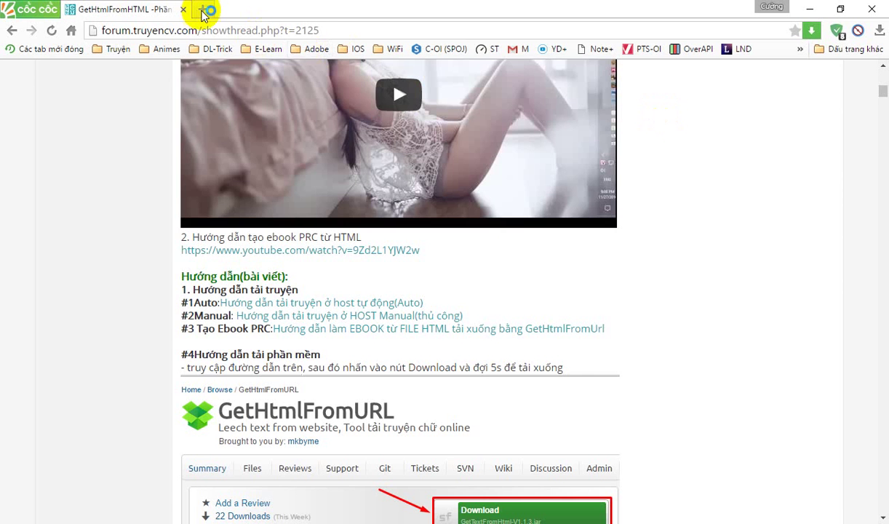
left_click(206, 10)
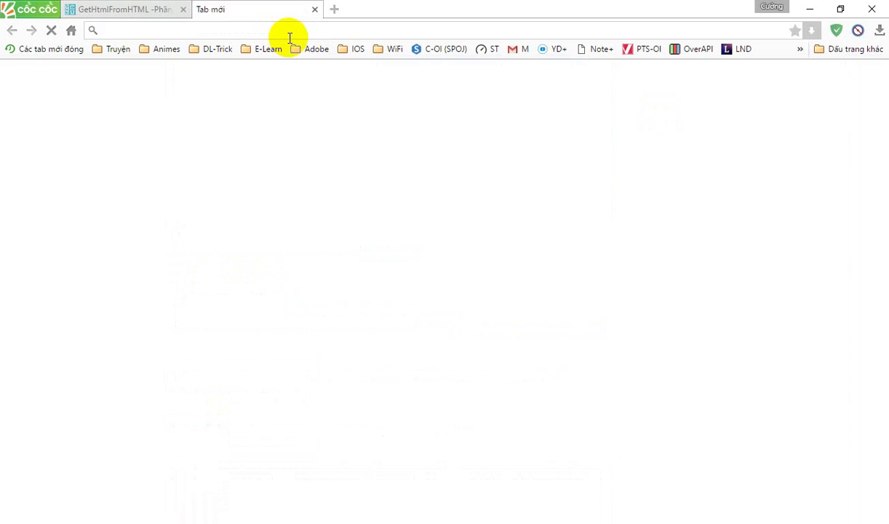
type("q")
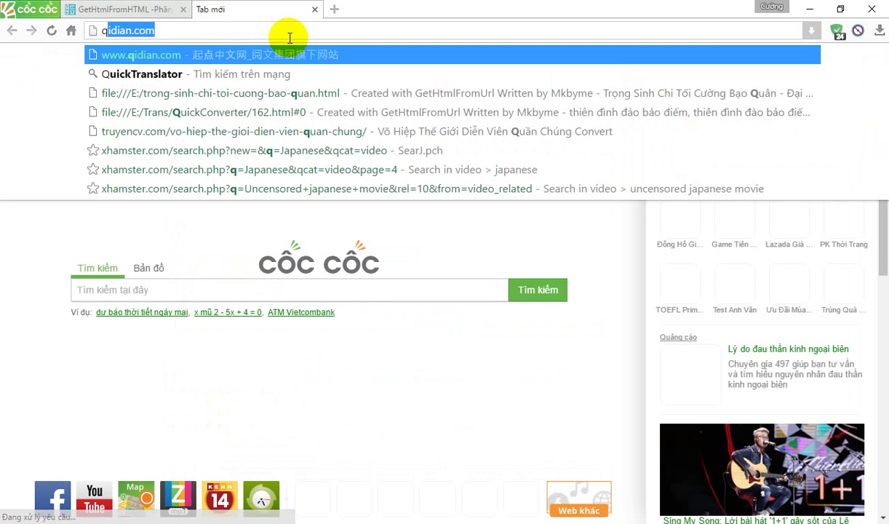
key("BackSpace")
key("BackSpace")
type("chankinh")
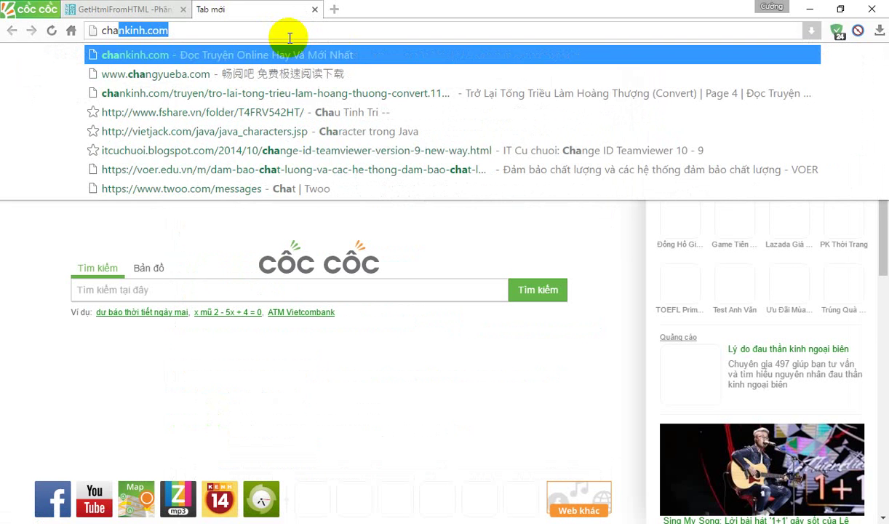
key("Down")
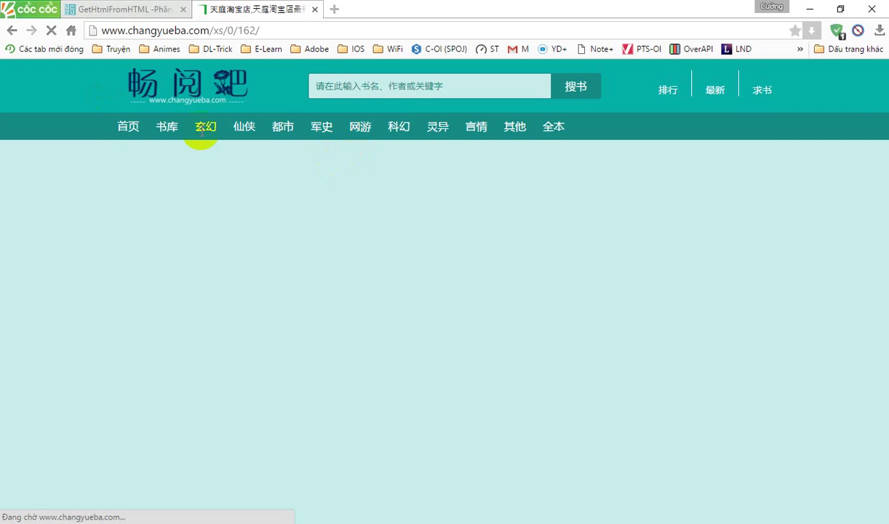
Step: Copy the story's introduction heading and paragraph from the page
scroll(342, 153, "down", 3)
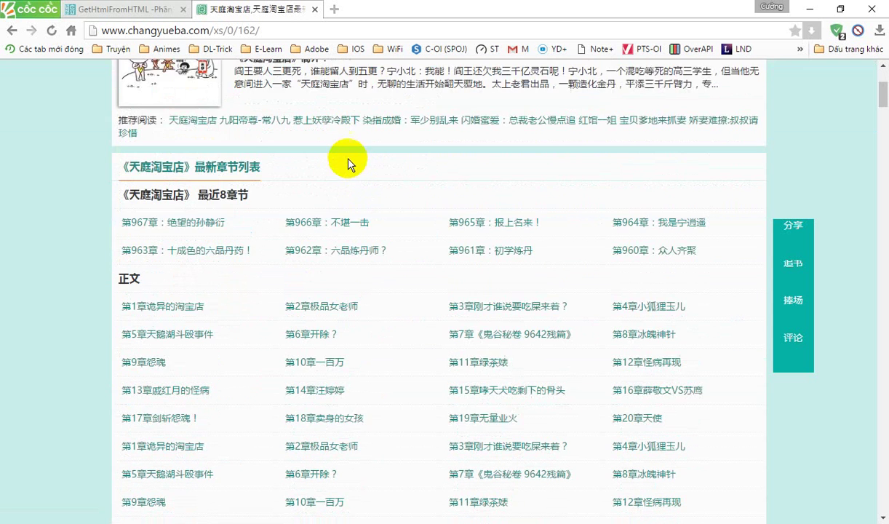
scroll(347, 162, "up", 2)
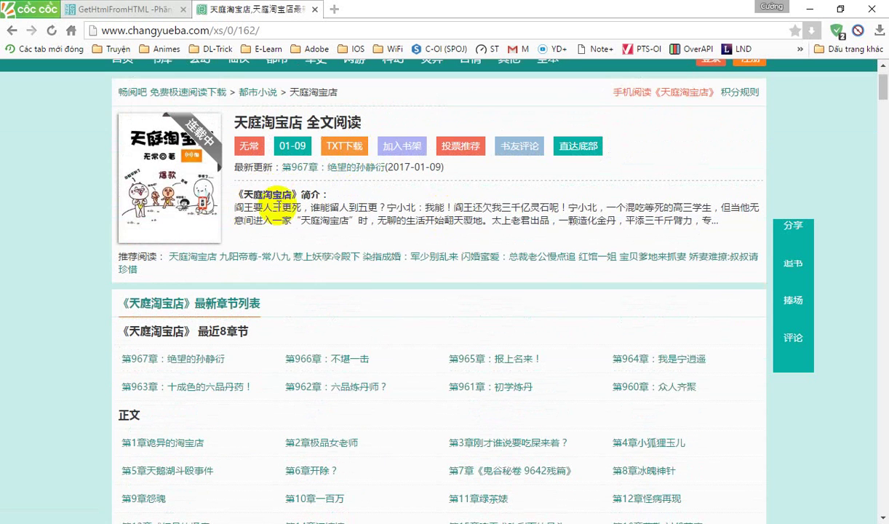
triple_click(262, 193)
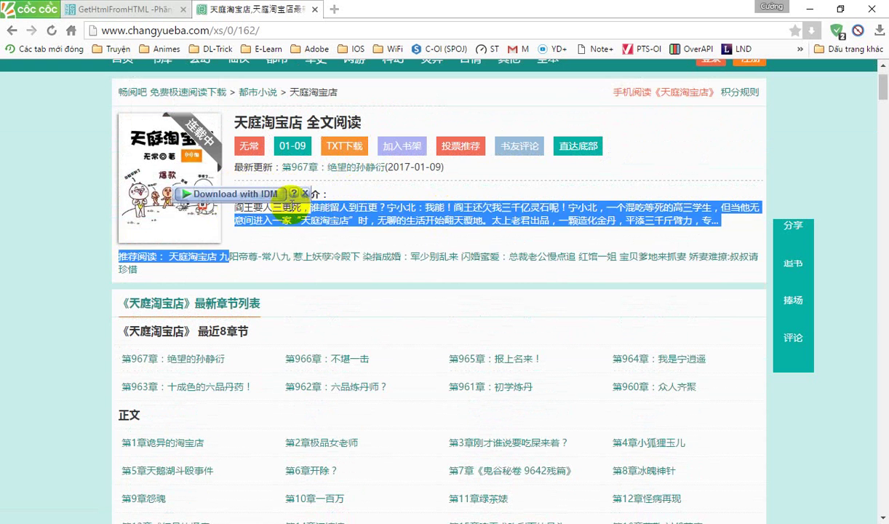
left_click(273, 196)
left_click_drag(714, 224, 240, 194)
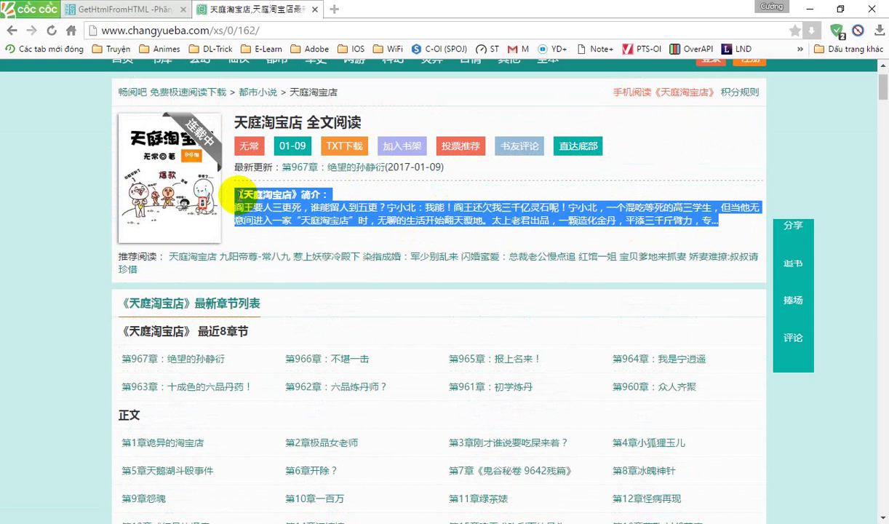
right_click(319, 195)
left_click(341, 202)
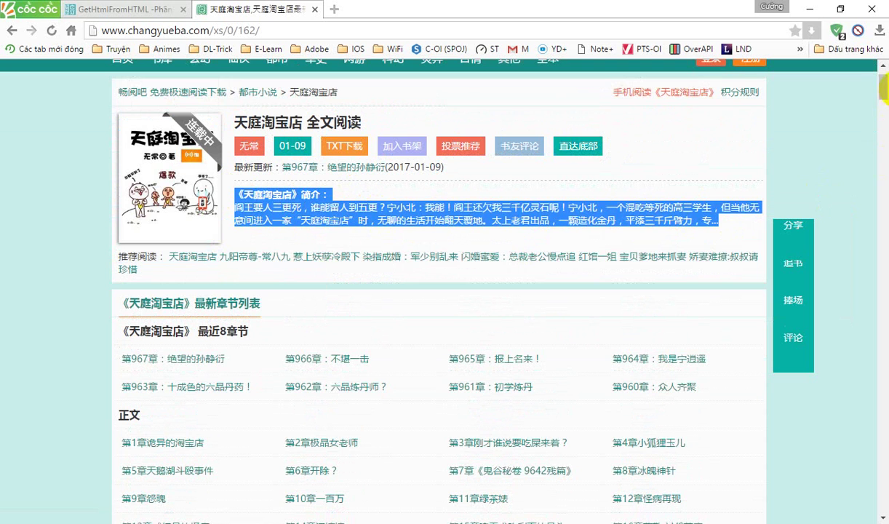
Step: Switch to the QuickTranslator_20130627 folder and launch QuickTranslator.exe
left_click(787, 65)
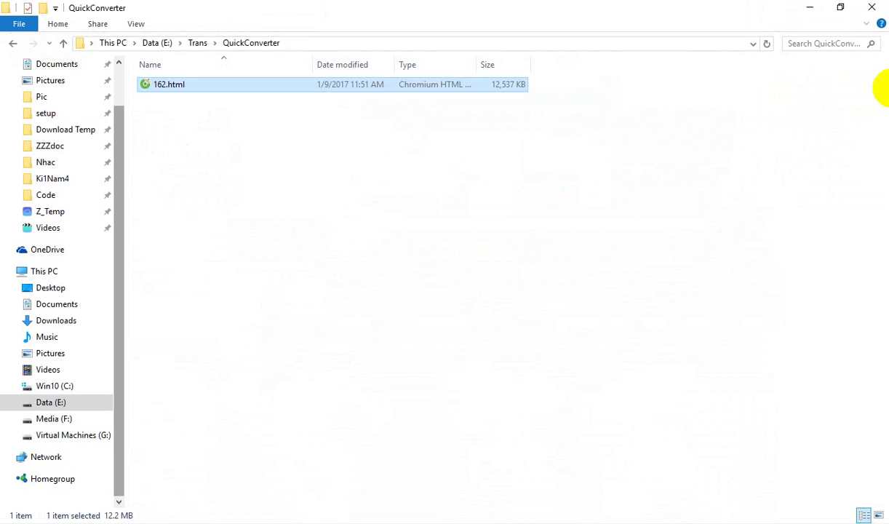
key("alt+Tab")
scroll(462, 317, "down", 2)
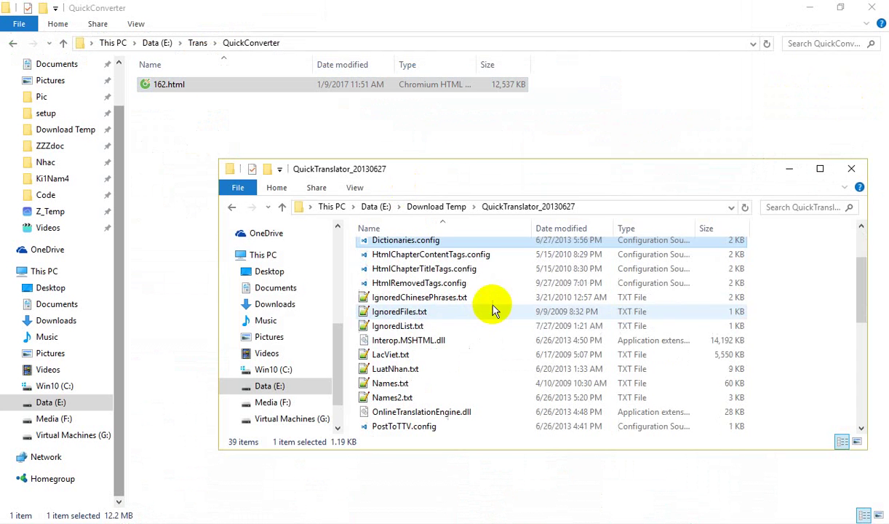
scroll(458, 323, "up", 2)
scroll(472, 313, "down", 7)
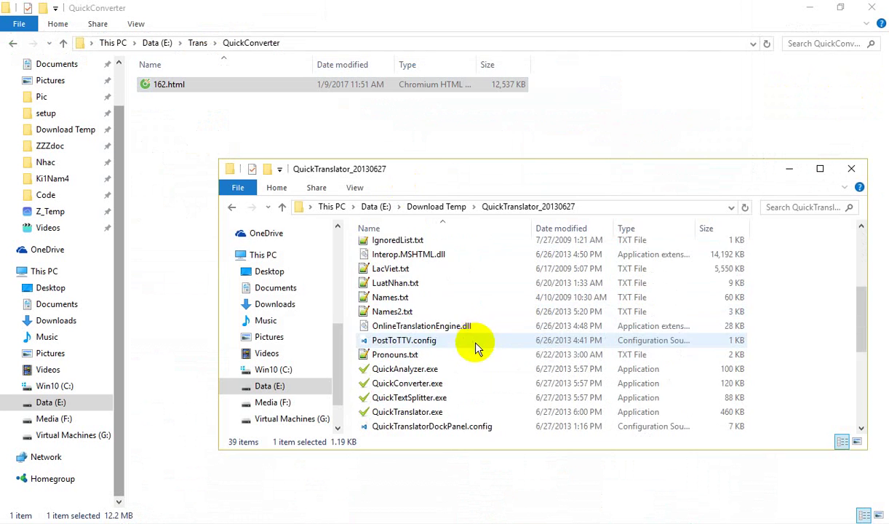
double_click(448, 285)
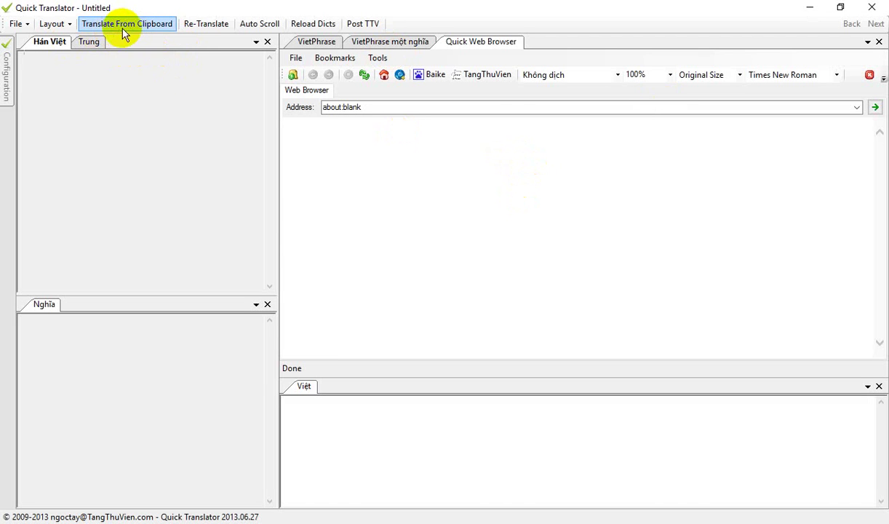
Step: Translate the copied introduction from the clipboard and show its VietPhrase một nghĩa version
left_click(115, 24)
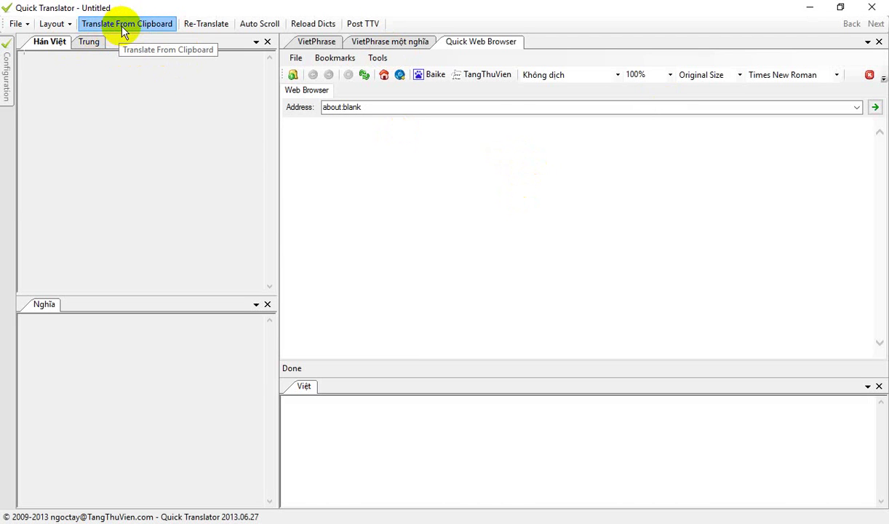
left_click(386, 48)
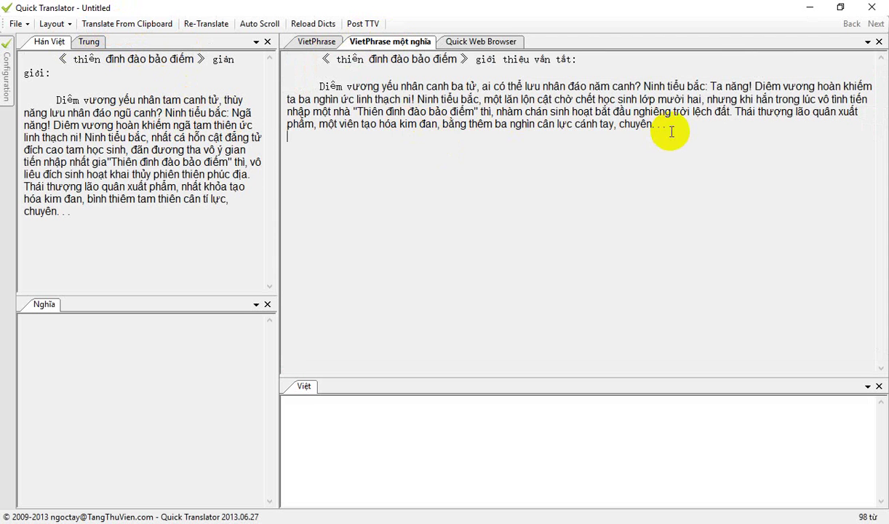
left_click(600, 132)
Step: Examine the translated introduction and look up the dictionary meanings of "đào bảo", "thiên đình" and "bằng thêm"
left_click(324, 59)
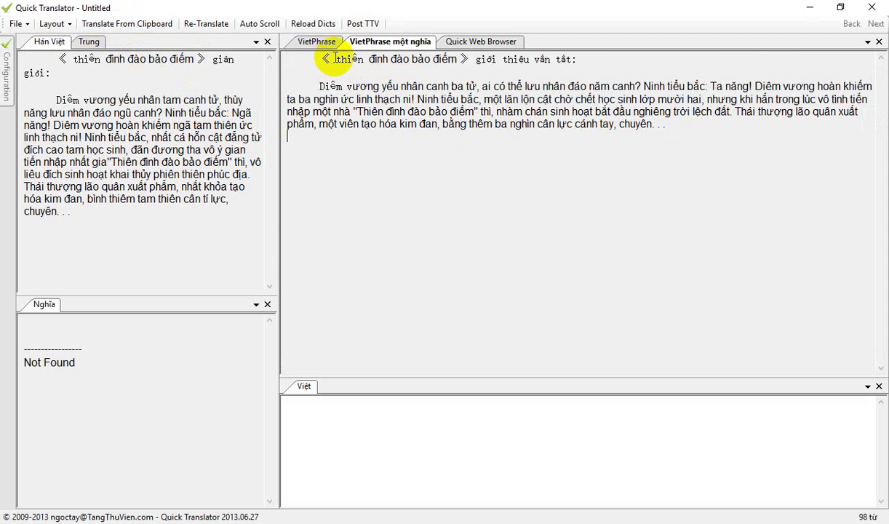
left_click_drag(337, 60, 454, 62)
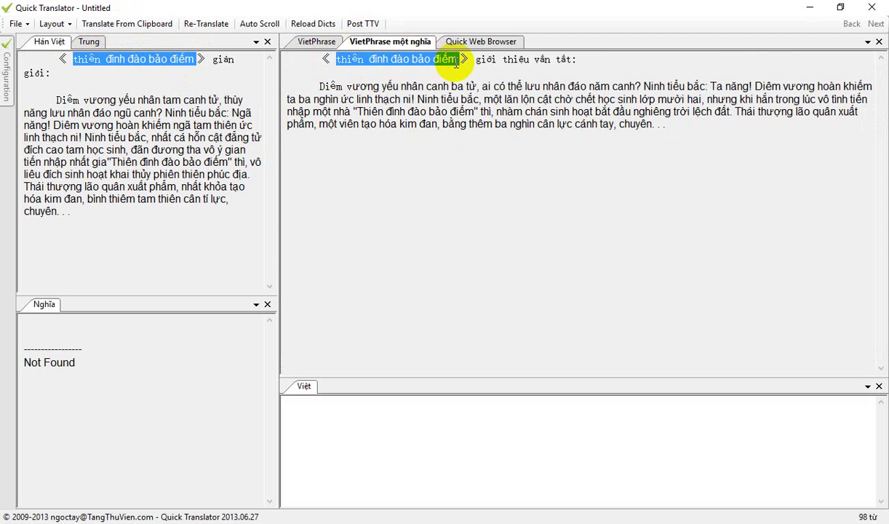
left_click(449, 63)
left_click(395, 59)
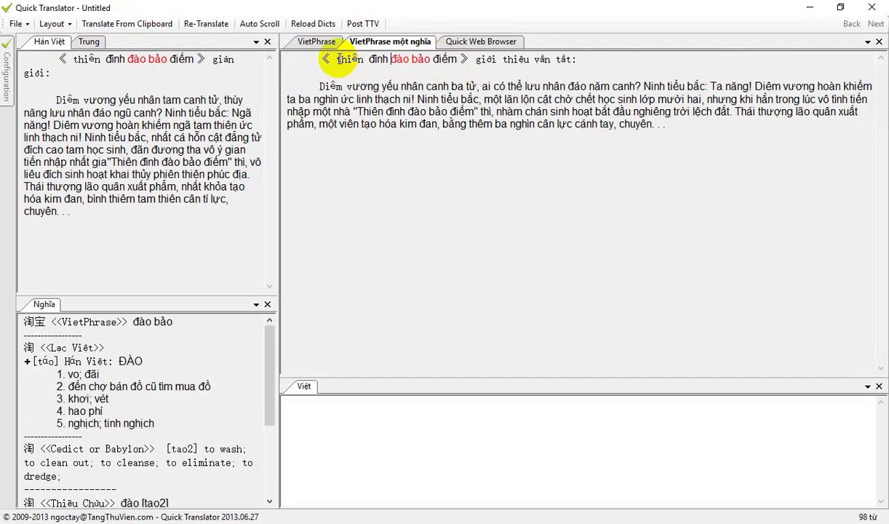
left_click(347, 59)
left_click_drag(663, 125, 257, 42)
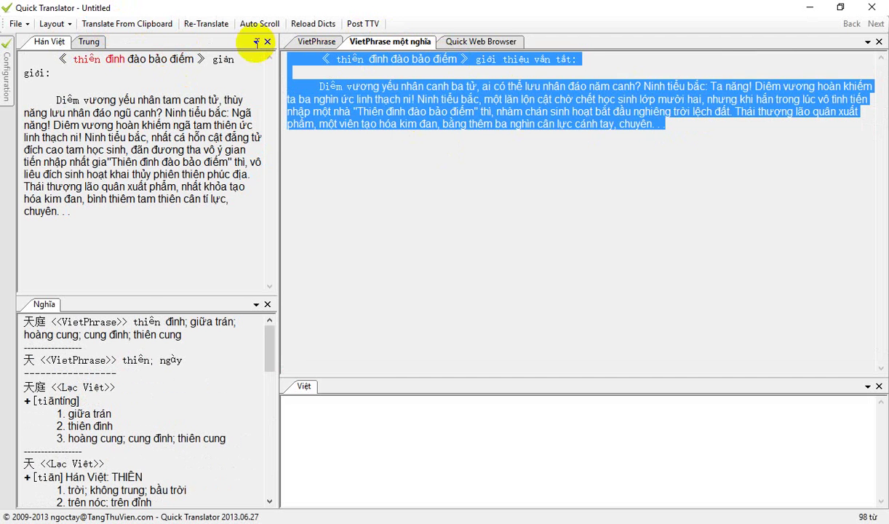
left_click(615, 166)
left_click(467, 122)
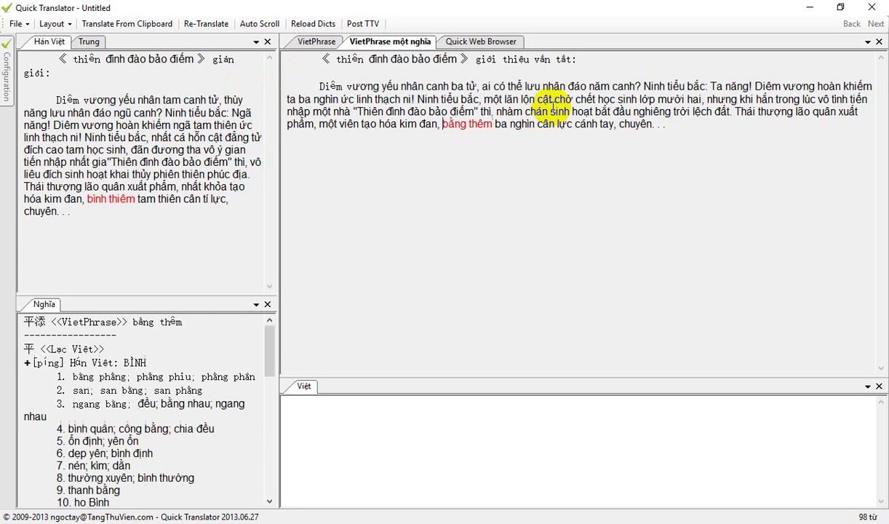
Step: Switch back to the browser and translate the story page into Vietnamese
mouse_move(883, 111)
left_click(829, 127)
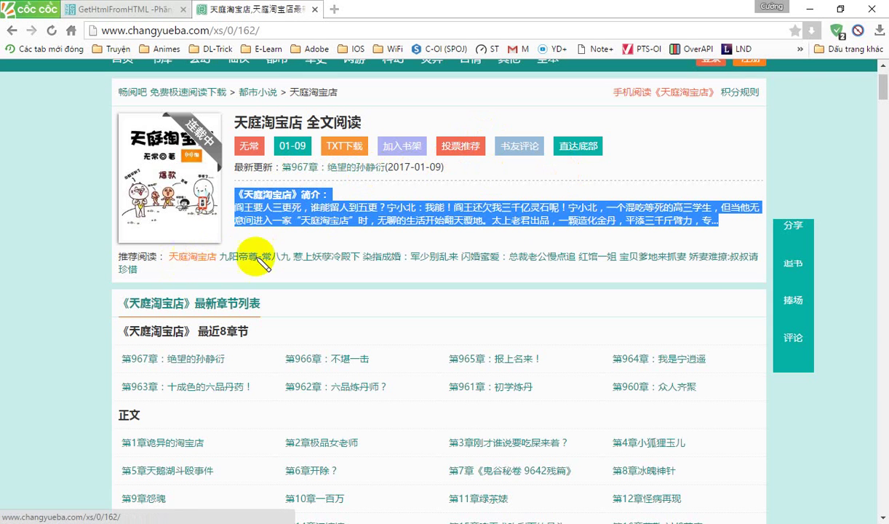
left_click(486, 207)
right_click(784, 156)
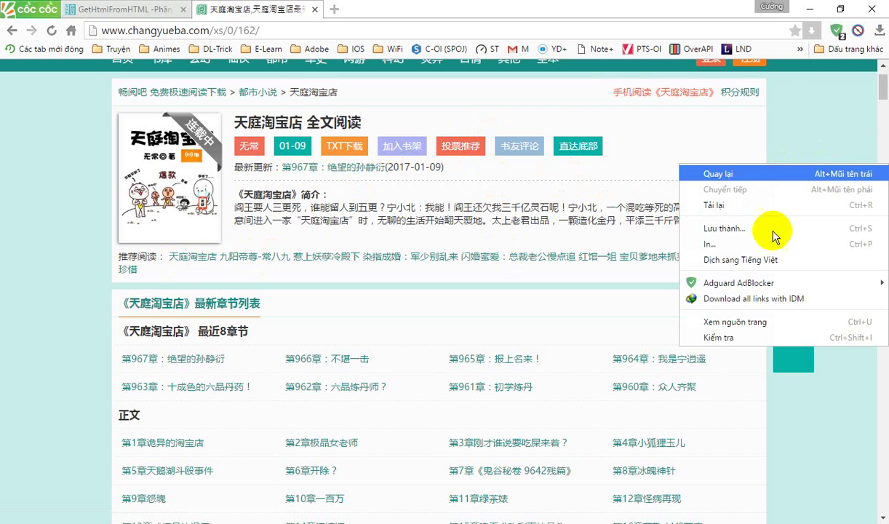
left_click(758, 250)
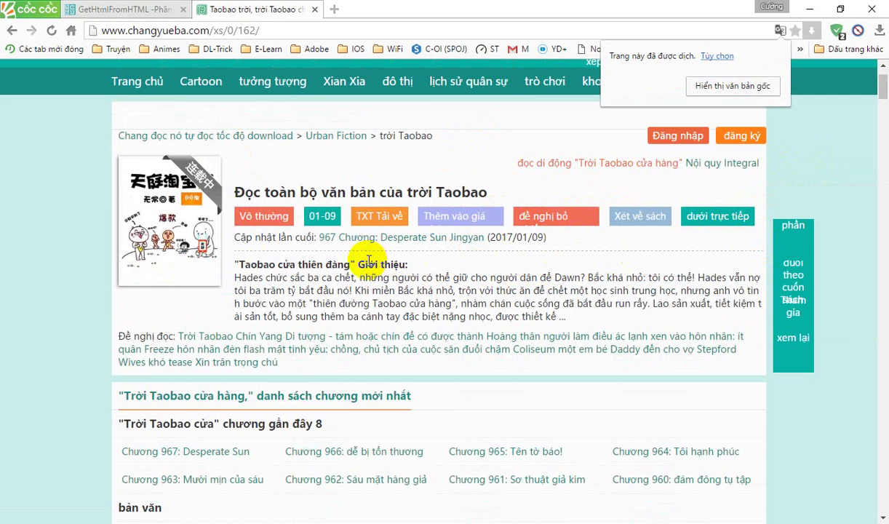
Step: Read the machine-translated title, introduction and chapter list on the story page
scroll(373, 264, "down", 1)
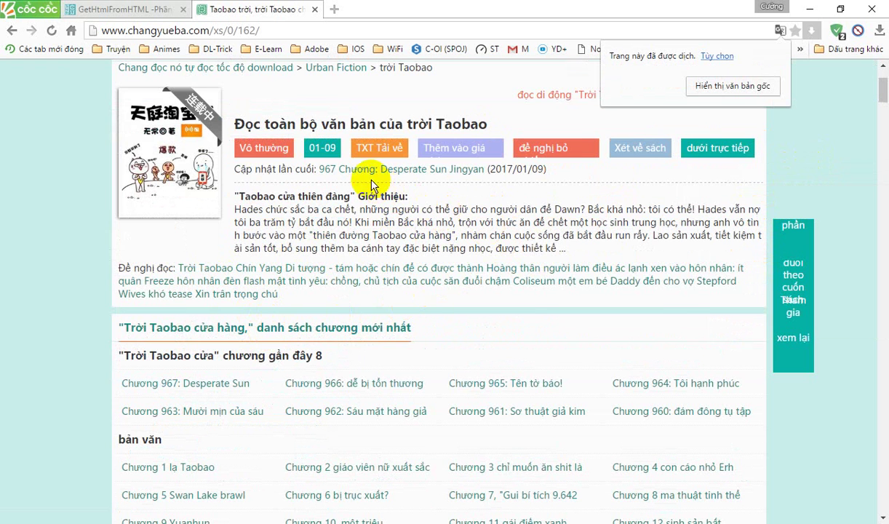
scroll(347, 183, "up", 1)
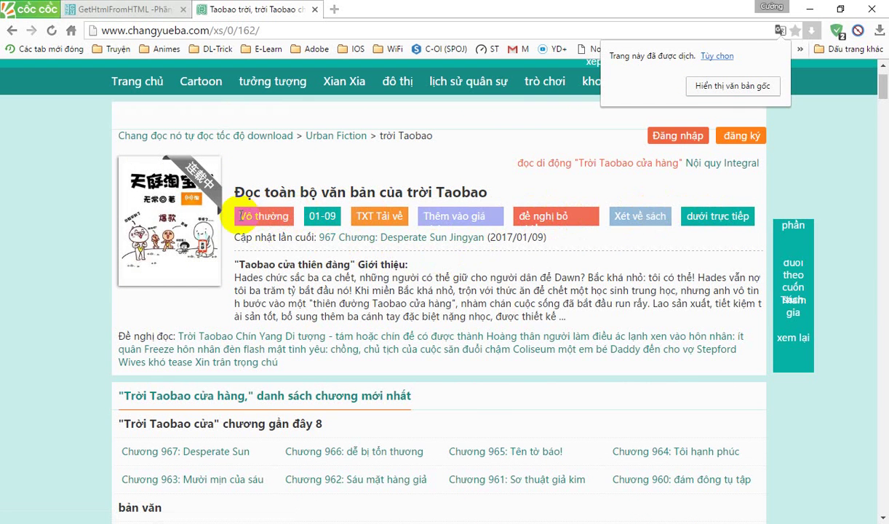
scroll(574, 212, "down", 1)
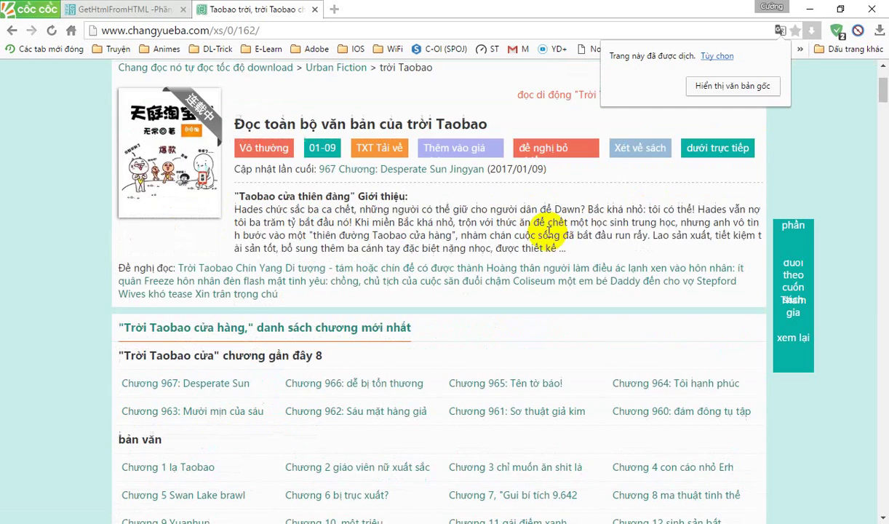
scroll(581, 222, "down", 2)
scroll(376, 194, "down", 2)
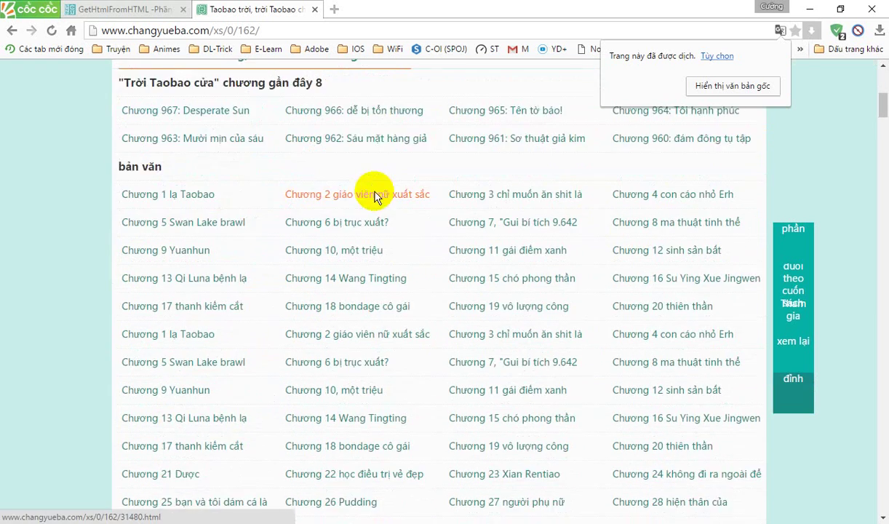
scroll(377, 193, "up", 4)
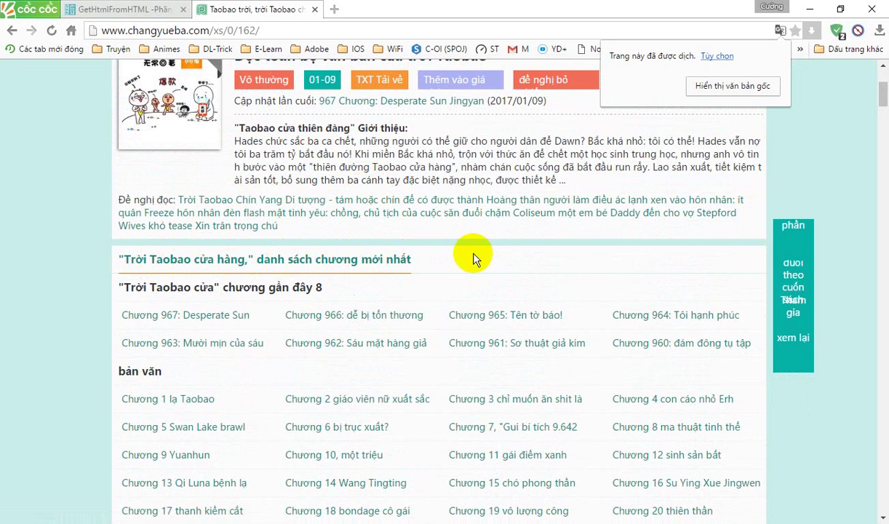
scroll(492, 251, "up", 1)
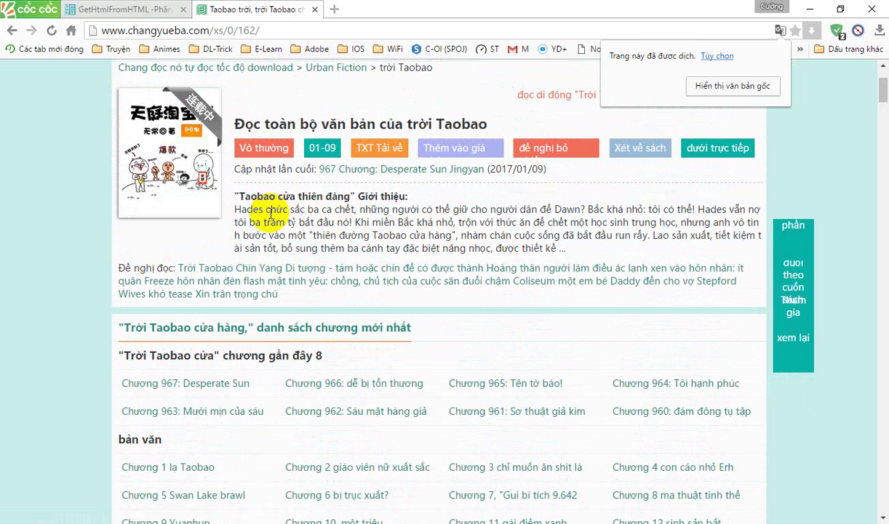
scroll(368, 218, "up", 1)
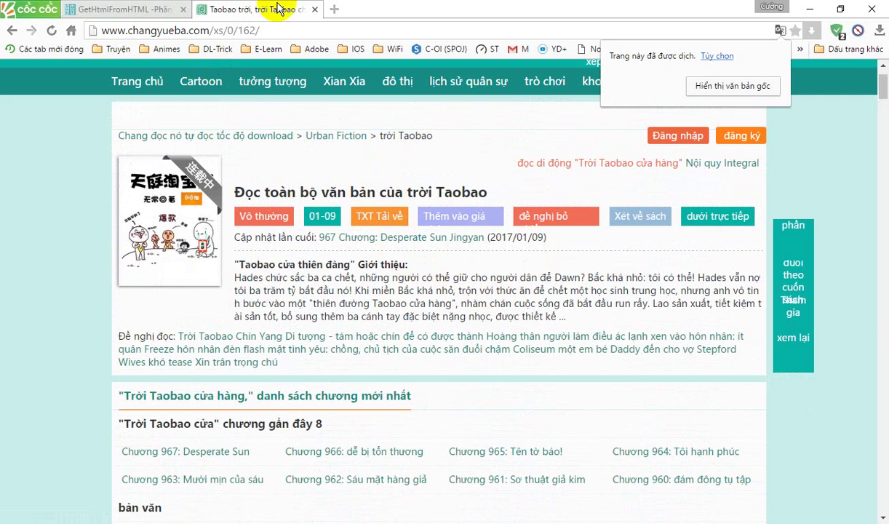
Step: Restore the story page's original Chinese text and minimize the browser
left_click(732, 86)
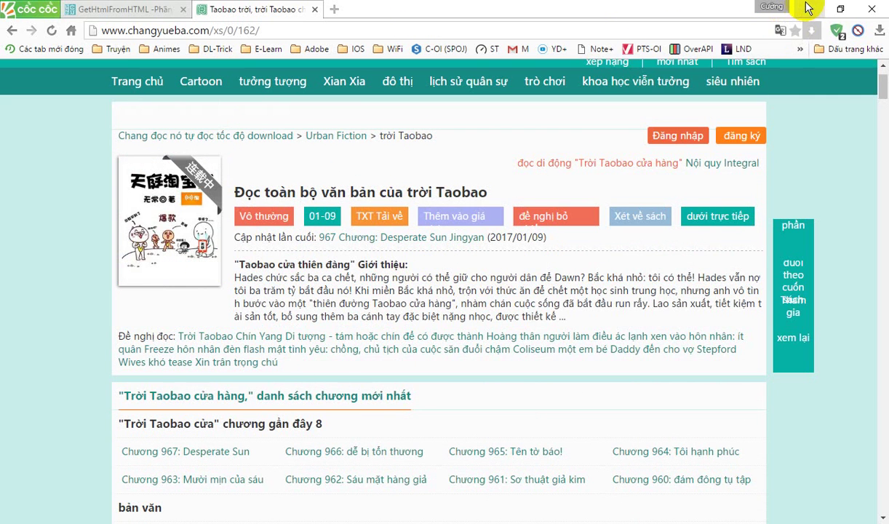
left_click(809, 8)
left_click(442, 184)
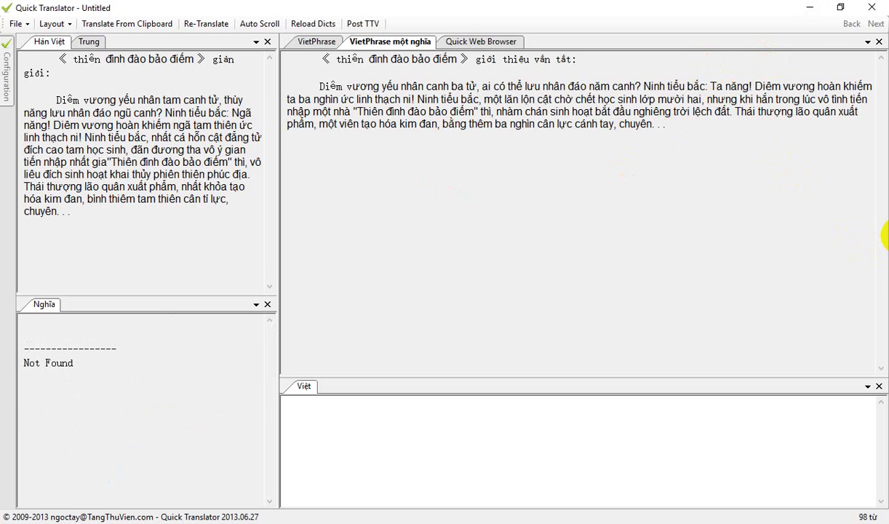
Step: Switch to Mobipocket Creator and open the cover image settings of publication 162
key("alt+Tab")
left_click_drag(384, 73, 282, 67)
left_click(280, 212)
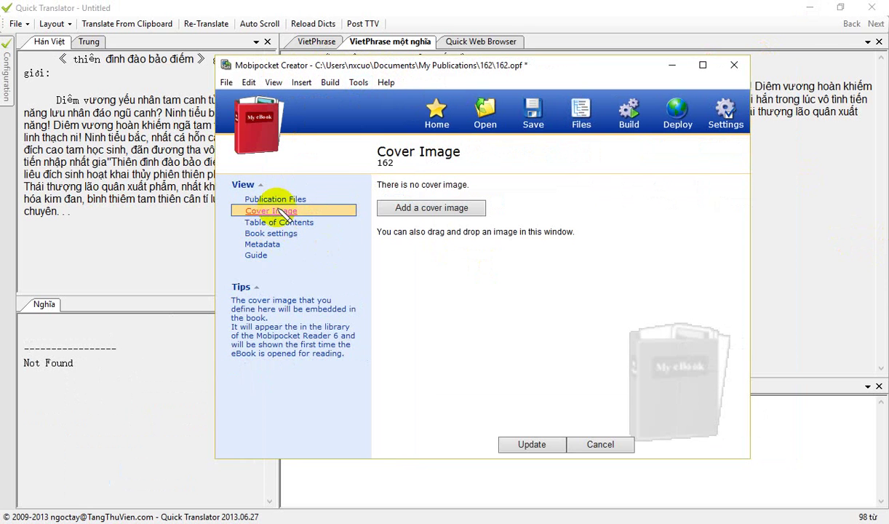
Step: Save the story's cover picture from the browser page to the Desktop as 162s.jpg, and return to Mobipocket Creator
key("alt+Tab")
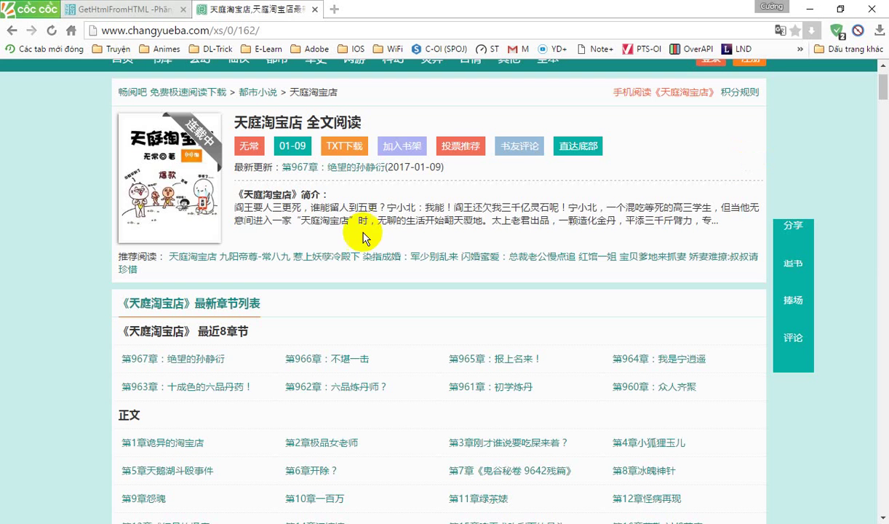
right_click(182, 163)
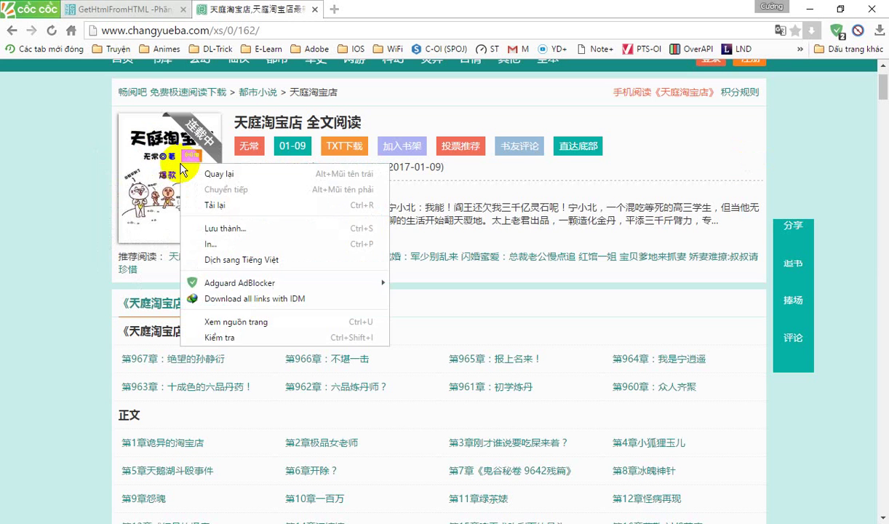
right_click(146, 175)
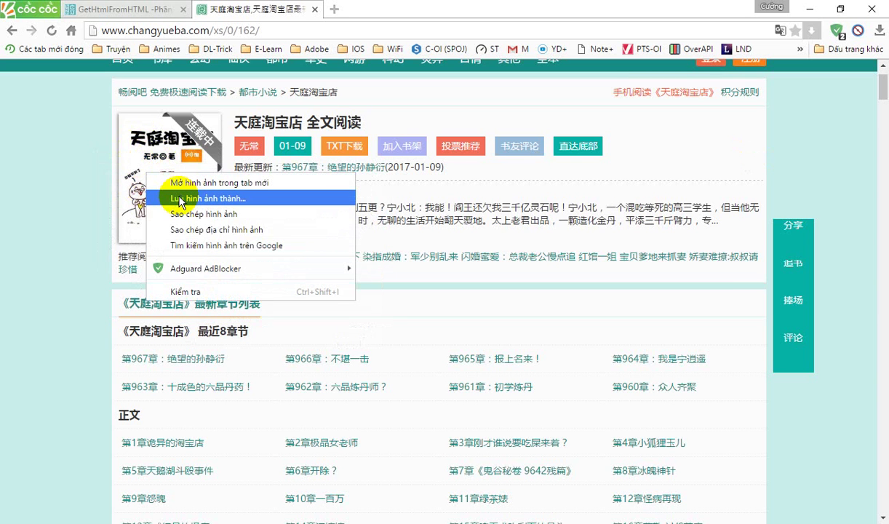
left_click(180, 202)
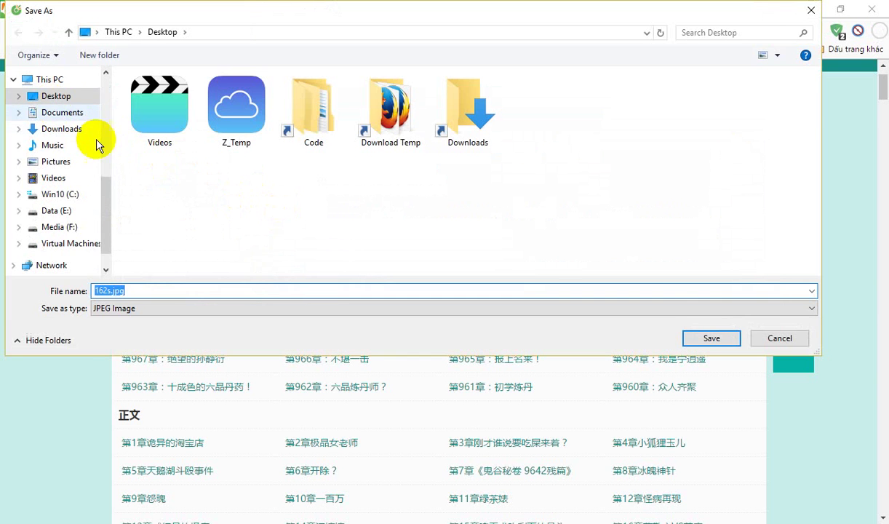
left_click(709, 337)
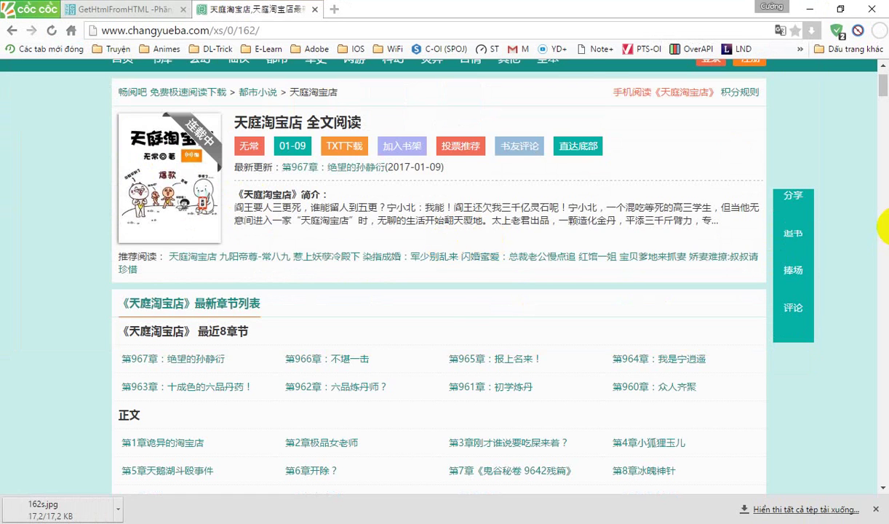
key("alt+Tab")
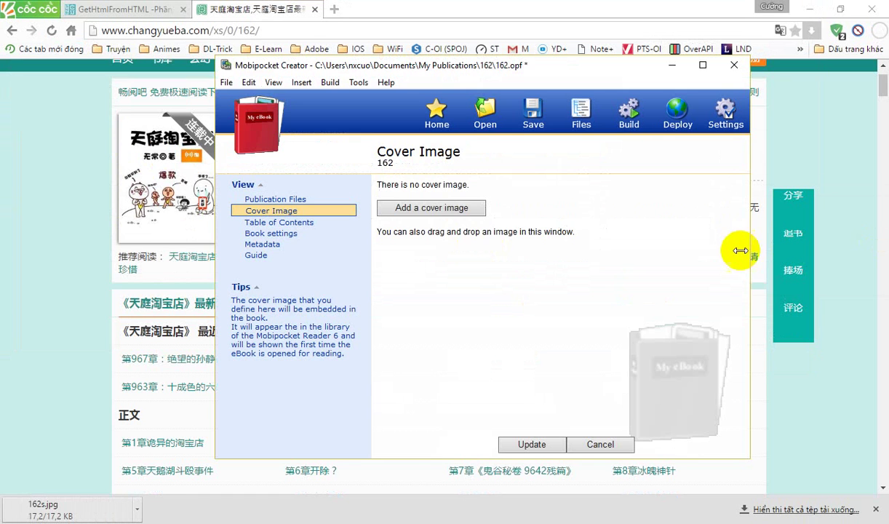
Step: Add 162s.jpg from the Desktop as the publication's cover image and apply the update
left_click(434, 208)
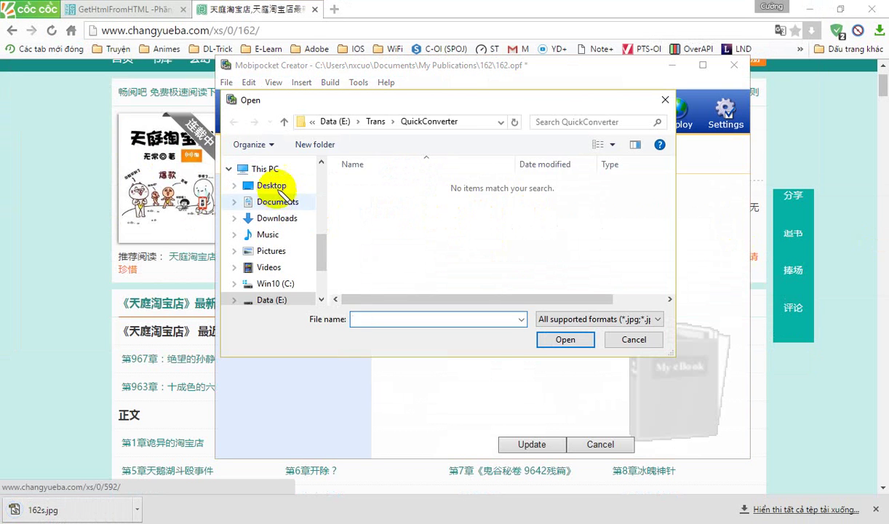
double_click(531, 194)
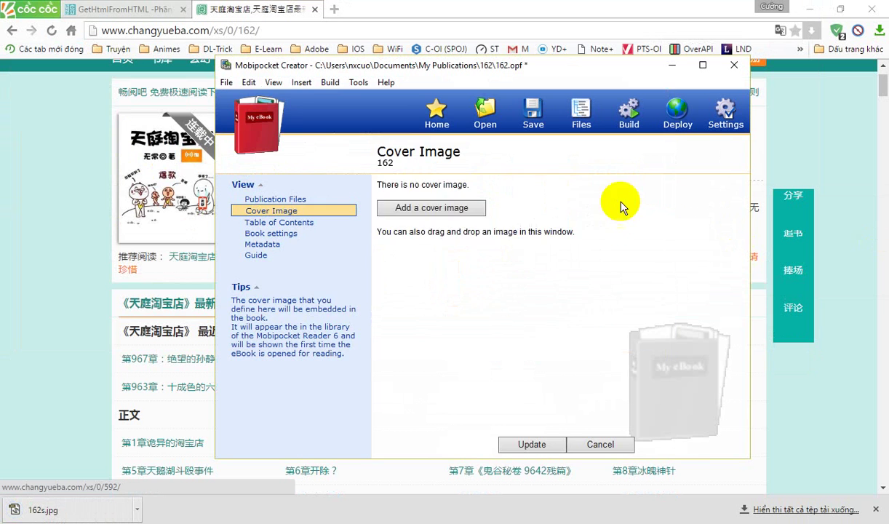
left_click(530, 443)
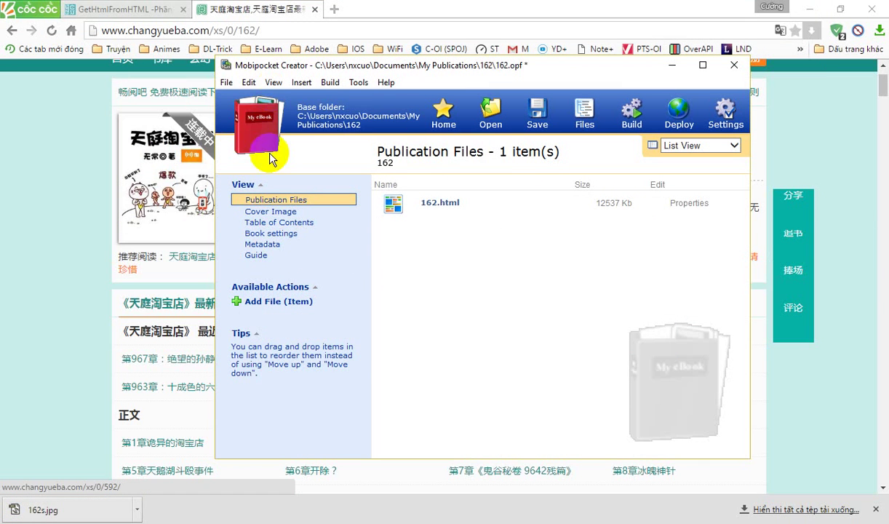
Step: Open the publication's metadata, and copy the translated title "thiên đình đào bảo điếm" from Quick Translator
left_click(263, 245)
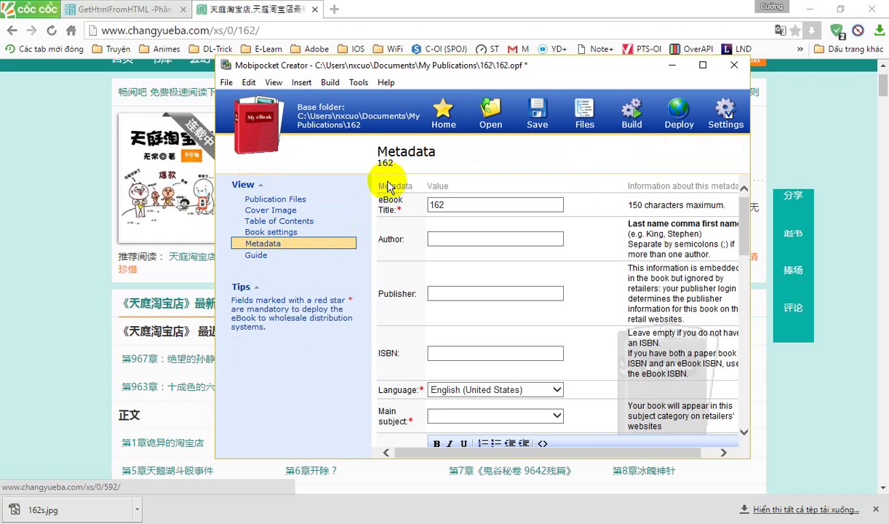
left_click(274, 82)
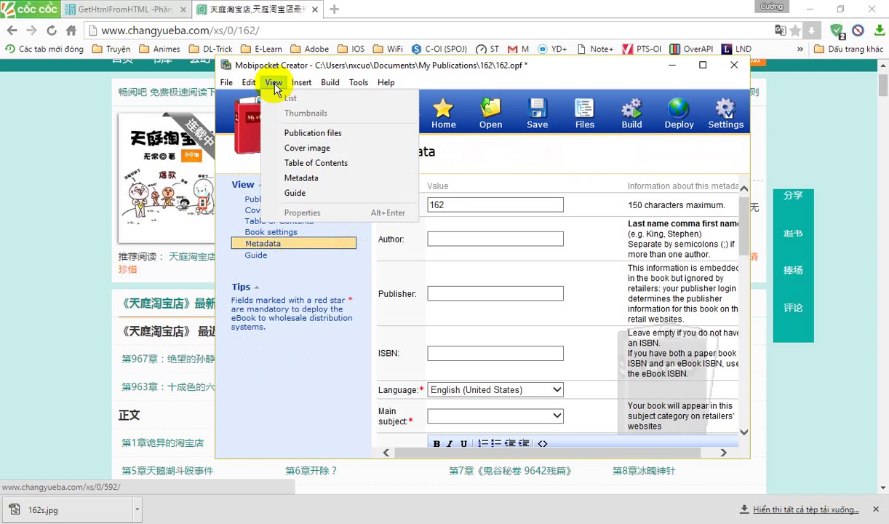
left_click(314, 178)
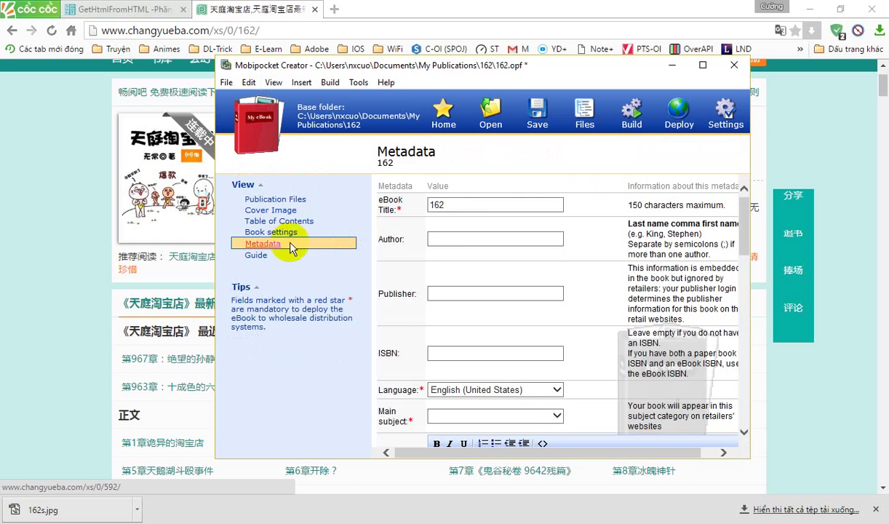
double_click(467, 205)
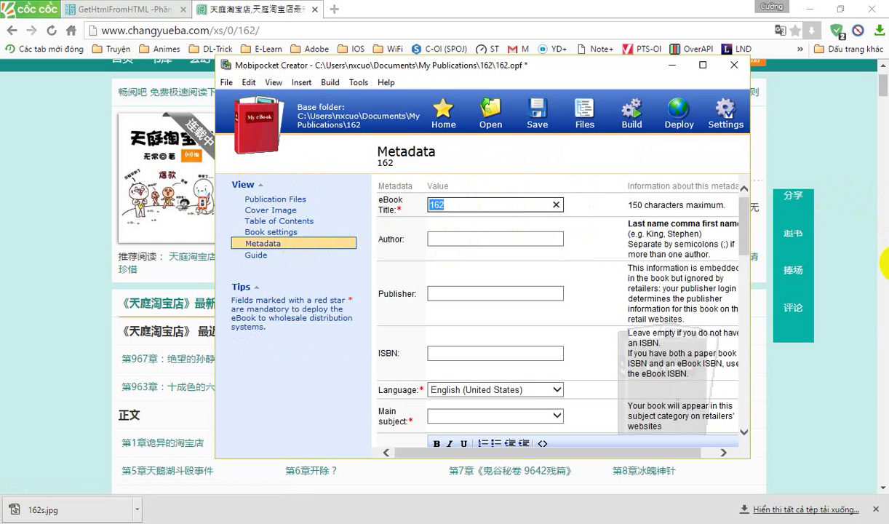
left_click(881, 265)
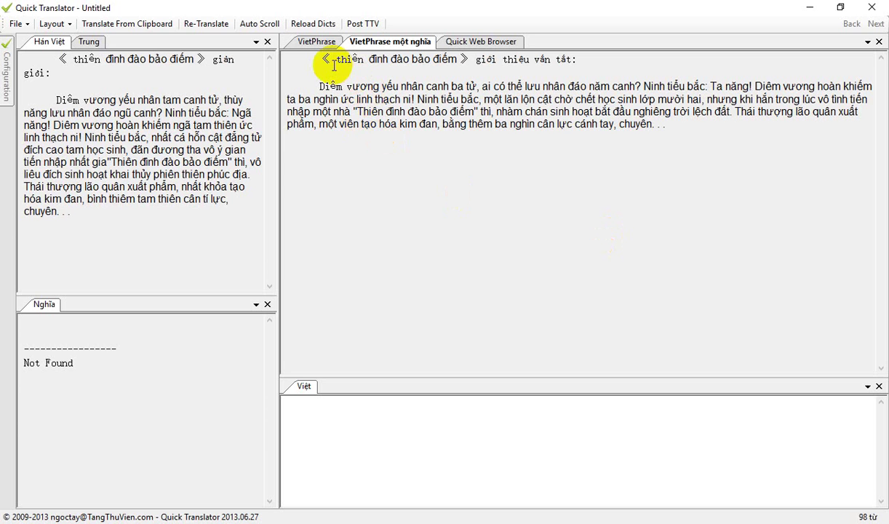
left_click_drag(334, 59, 457, 59)
key("ctrl+c")
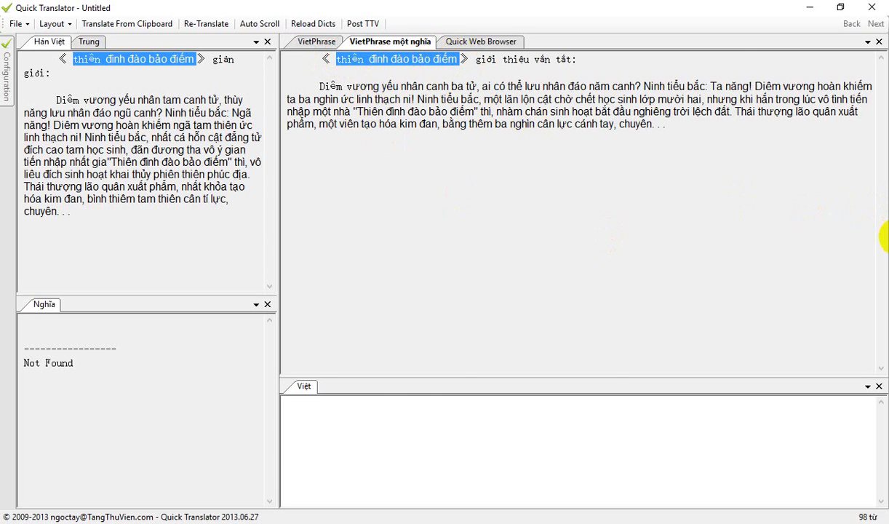
Step: Back in Mobipocket Creator, replace the eBook title with "thiên đình đào bảo điếm CV"
left_click(881, 237)
double_click(436, 205)
key("ctrl+v")
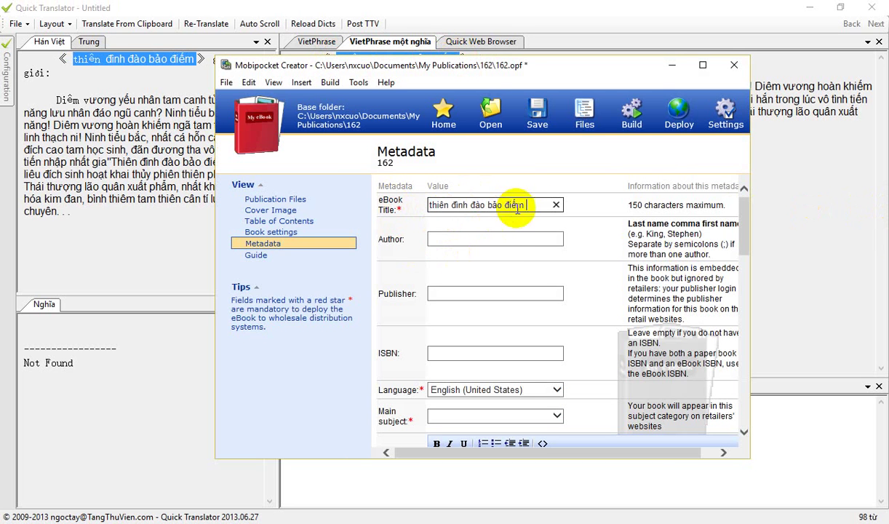
key("ctrl+a")
left_click(535, 205)
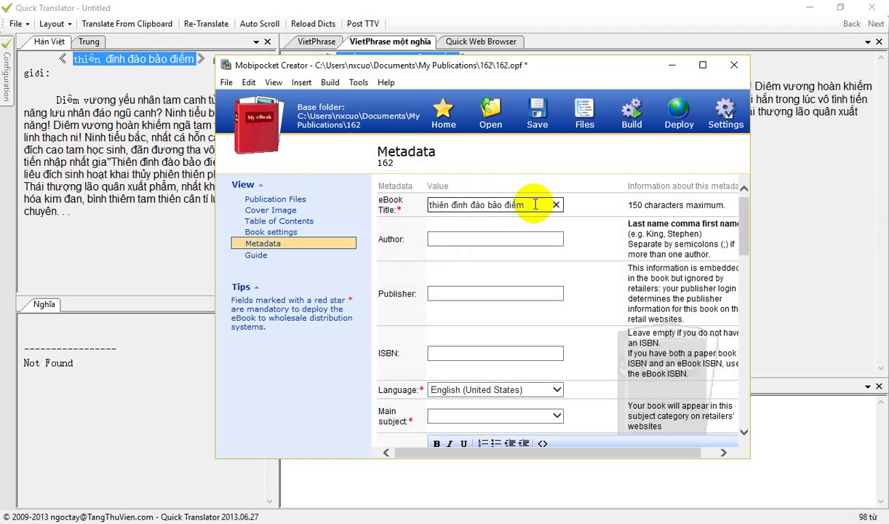
type("CV")
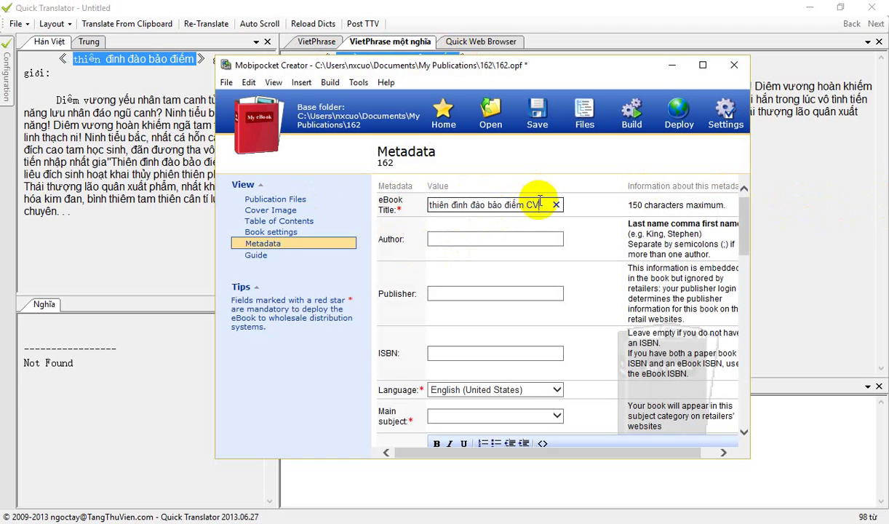
Step: Set the author to "Không Rõ" and the publisher to "mkbyme" in the metadata
left_click(478, 238)
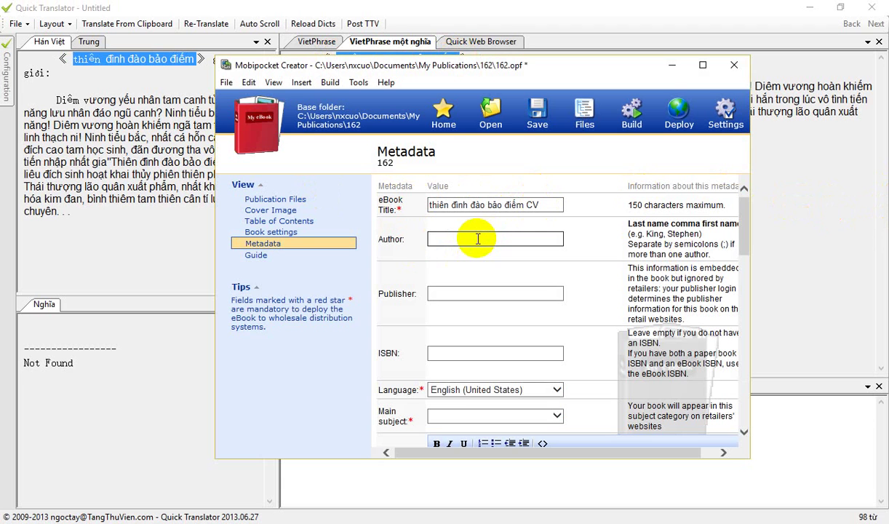
type("Không Rox")
key("Tab")
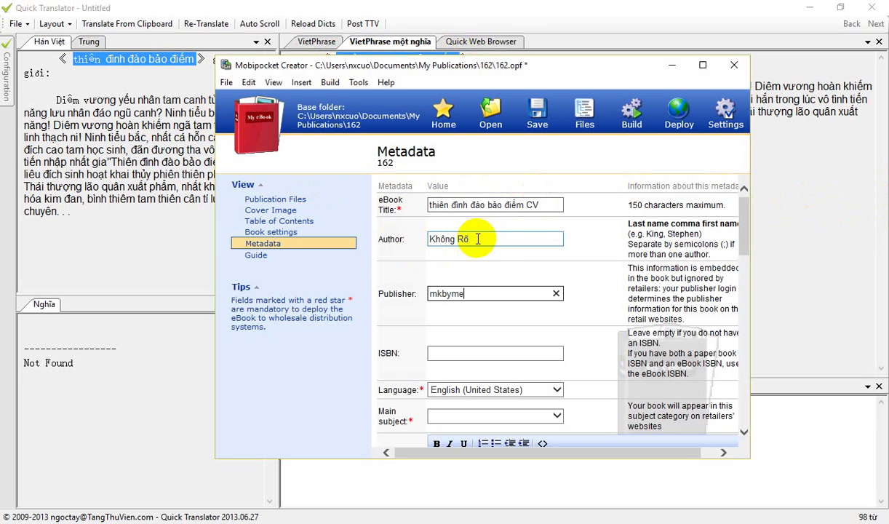
Step: Prepare the Description field for entry, and copy the translated introduction paragraph from Quick Translator
scroll(522, 258, "down", 4)
left_click(466, 358)
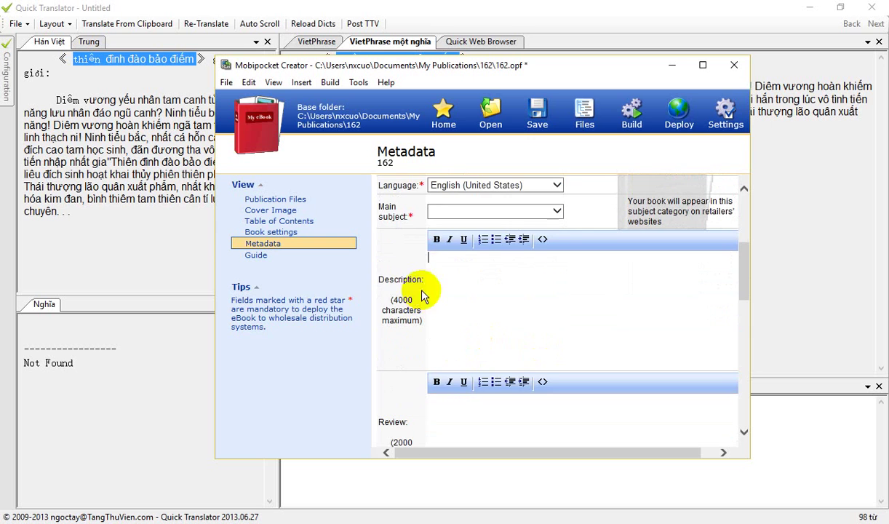
left_click_drag(764, 192, 319, 86)
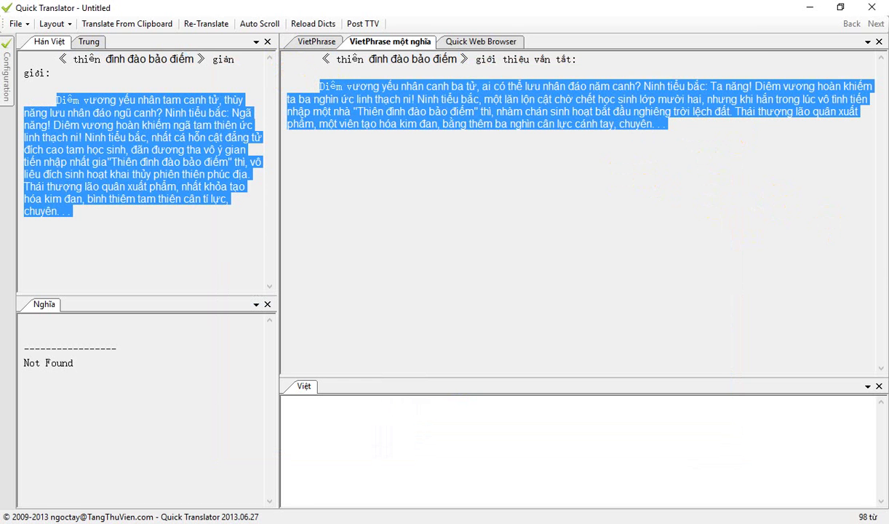
right_click(447, 88)
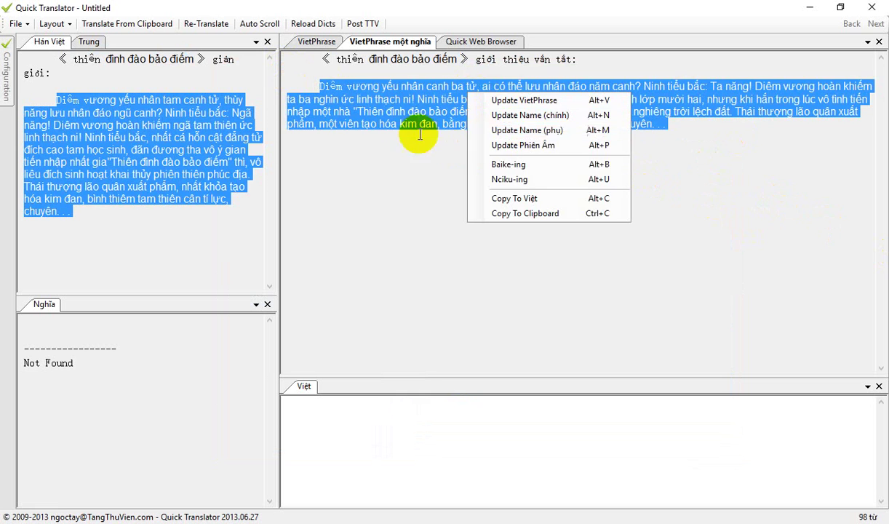
left_click(386, 113)
left_click_drag(551, 136, 229, 80)
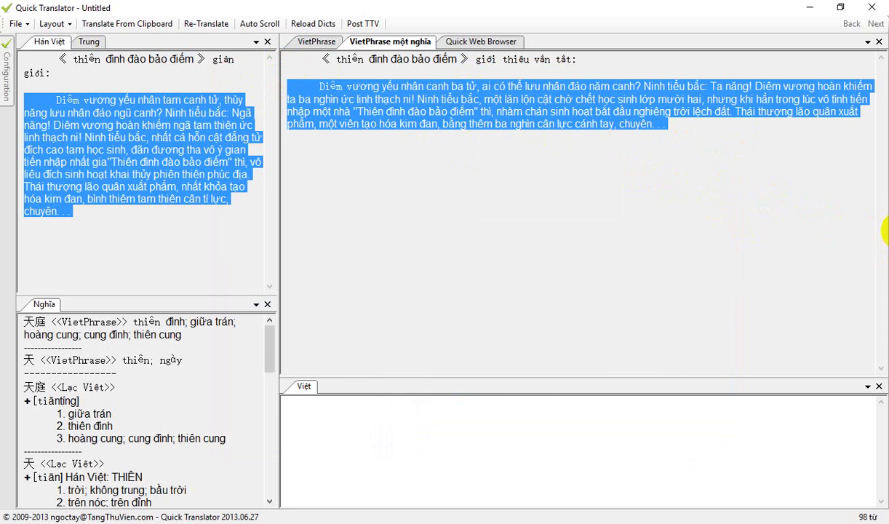
Step: Switch to Mobipocket Creator, paste the introduction paragraph as the book's description, and apply the metadata update
key("alt+Tab")
left_click(530, 277)
type("Diêm vương yếu nhân canh ba tử, ai có thể lưu nhân đảo năm canh? Ninh tiểu bắc: Ta năng! Diêm vương hoàn khiếm ta ba nghìn ức linh thạch ni! Ninh tiểu bắc, một lăn lộn cật chờ chết học sinh lớp mười hai, nhưng khi hắn trong lúc vô tình tiến nhập một nhà \"Thiên đình đào bảo điếm\" thì, nhàm chán sinh hoạt bắt đầu nghiêng trời lệch đất. Thái thượng lão quân xuất phẩm, một viên tạo hóa kim đan, bằng thêm ba nghìn cân lực cánh tay, chuyên. . .")
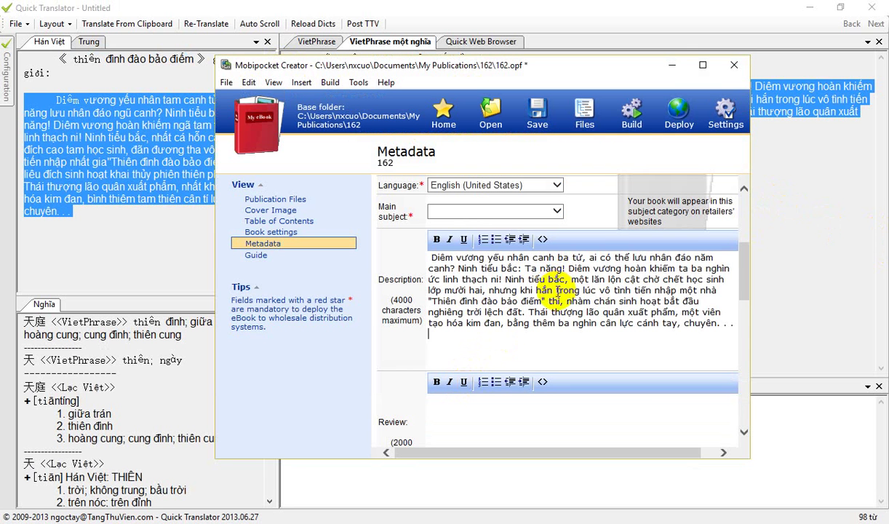
key("ctrl+a")
left_click(631, 321)
scroll(595, 308, "down", 6)
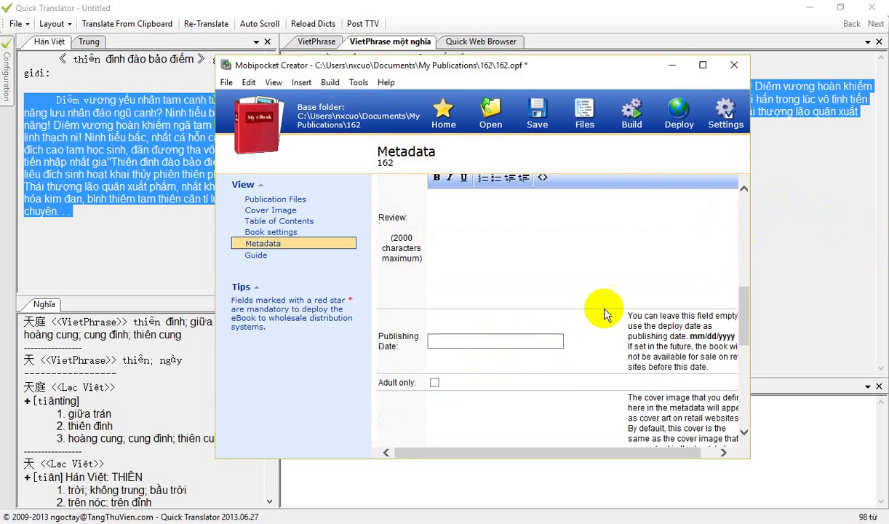
scroll(571, 302, "down", 1)
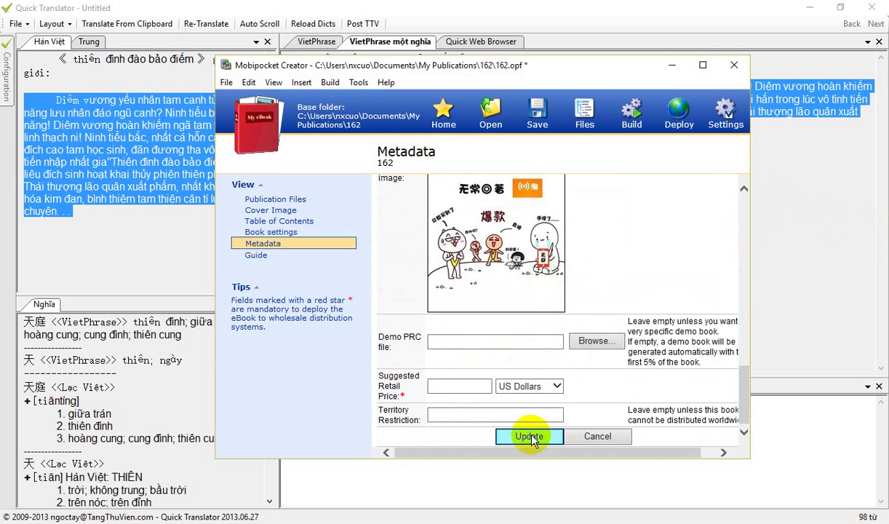
left_click(528, 436)
Step: Build the publication with Standard Compression and no encryption, and open the folder containing the eBook
left_click_drag(682, 70, 599, 69)
left_click(543, 124)
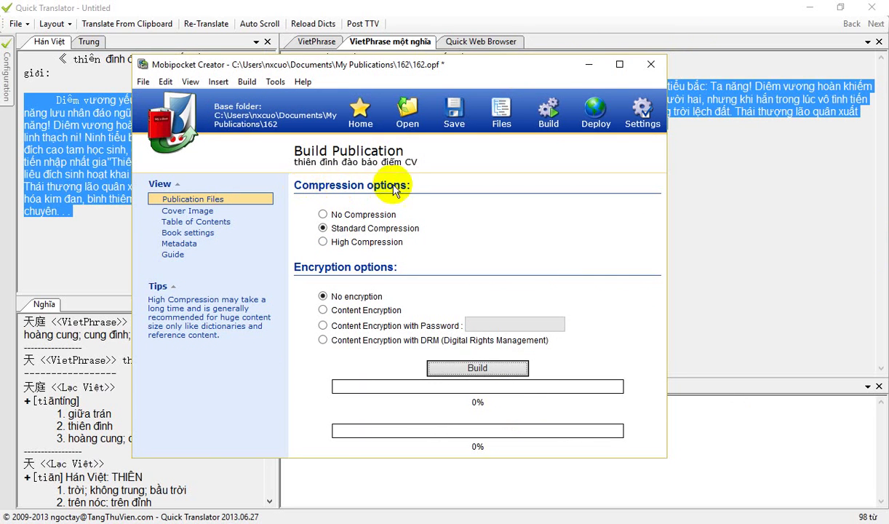
left_click(326, 243)
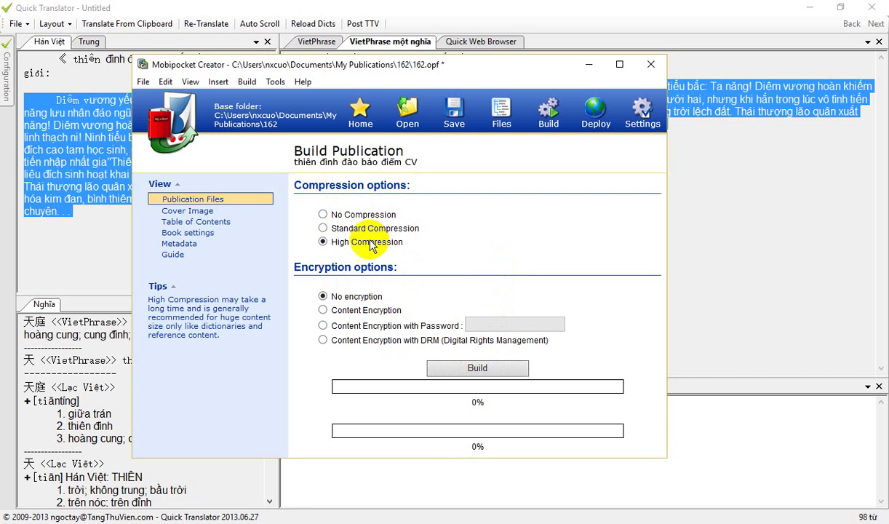
left_click(326, 230)
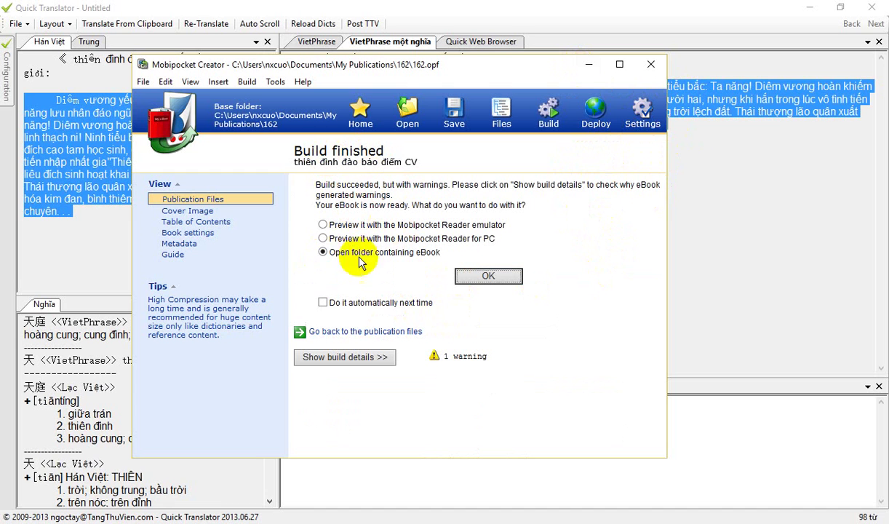
left_click(474, 283)
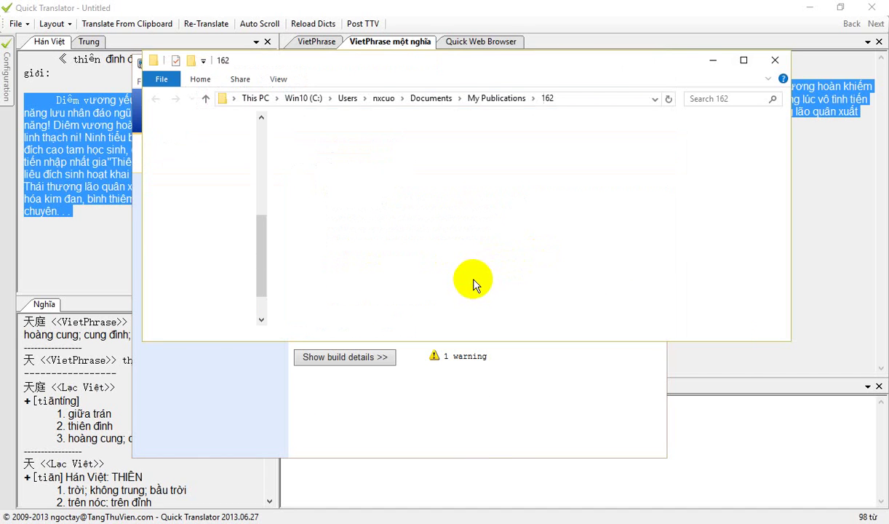
Step: Rename the built eBook file 162.prc as "thien dinh dao bao diem.prc"
left_click(477, 155)
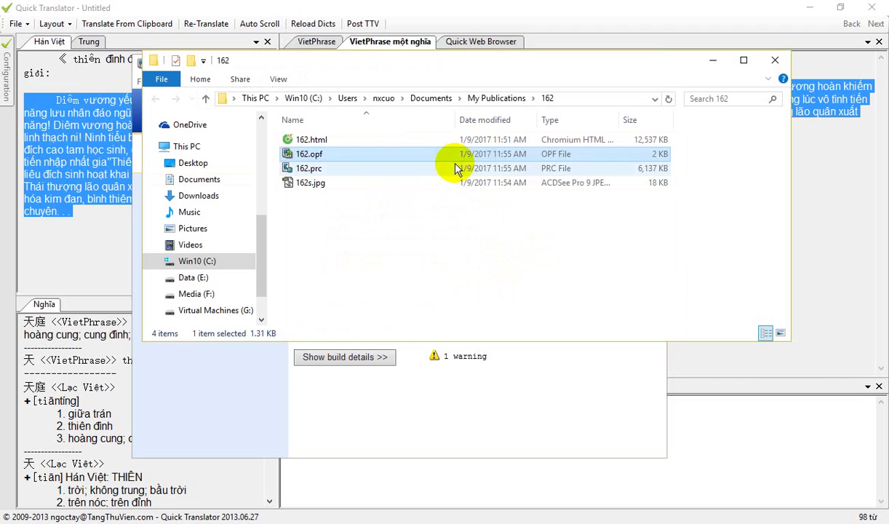
left_click(464, 169)
key("F2")
type("thienn")
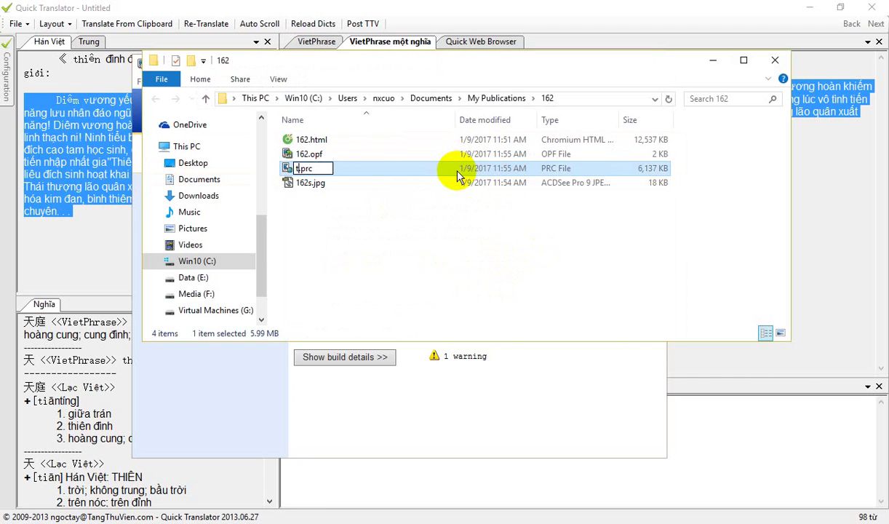
key("BackSpace")
type("dinh dao b ao")
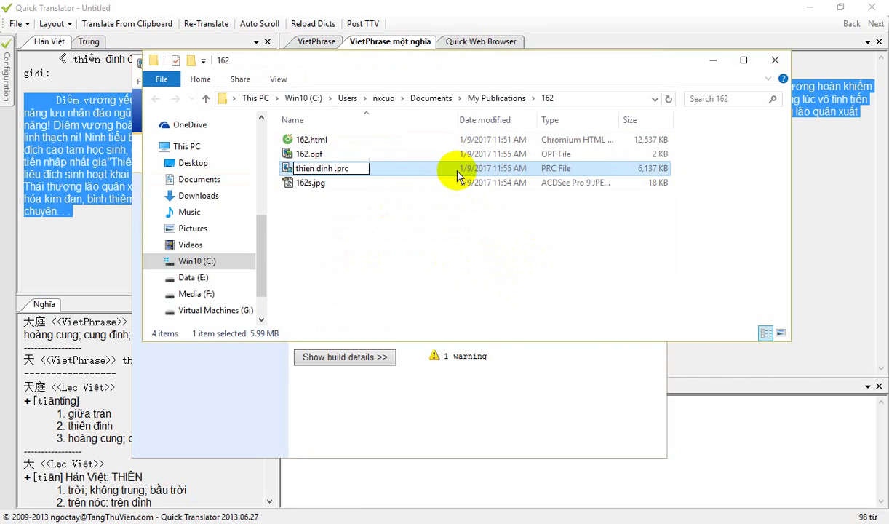
key("BackSpace")
key("BackSpace")
key("BackSpace")
key("BackSpace")
key("BackSpace")
key("BackSpace")
key("BackSpace")
type("o bao d")
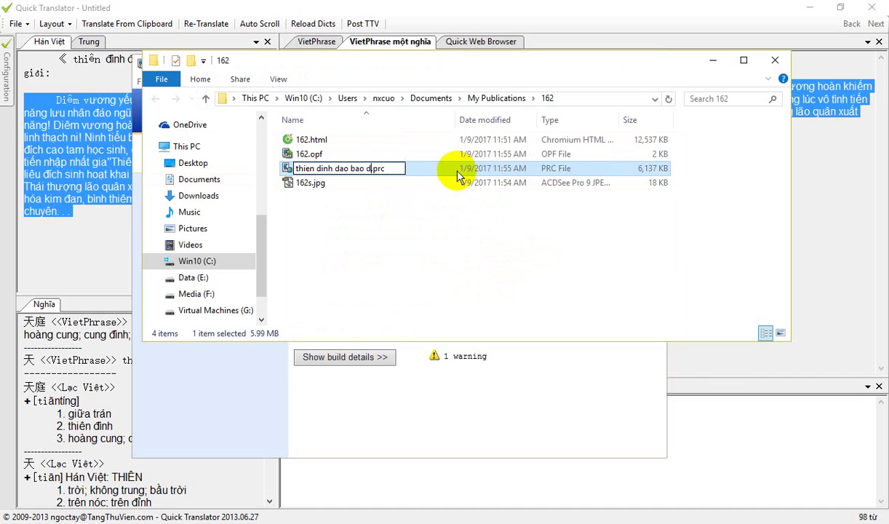
type("iem")
key("Return")
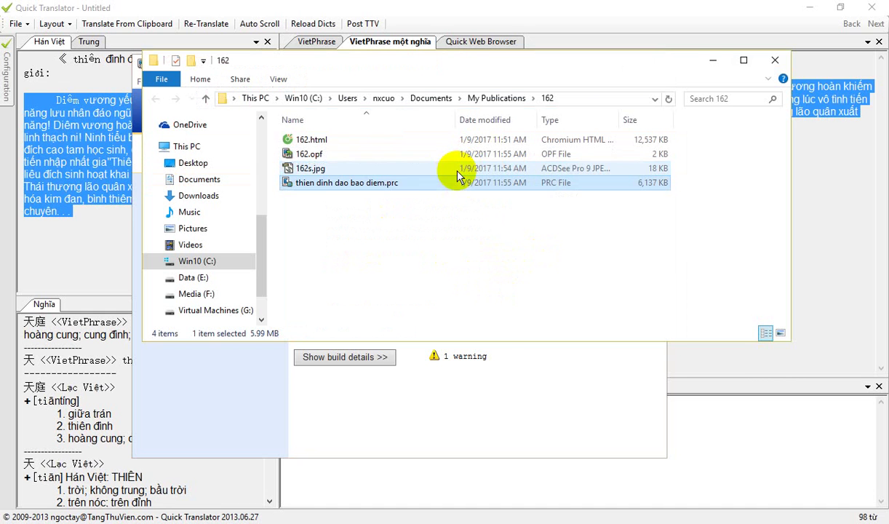
Step: Open thien dinh dao bao diem.prc in Mobipocket Reader, and go from the cover through the contents to chapter 1
double_click(346, 186)
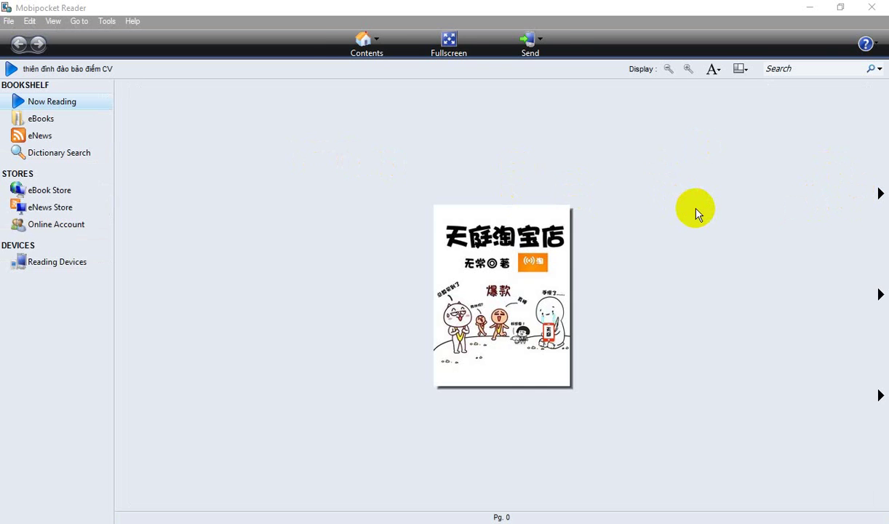
scroll(702, 208, "down", 1)
scroll(378, 167, "up", 1)
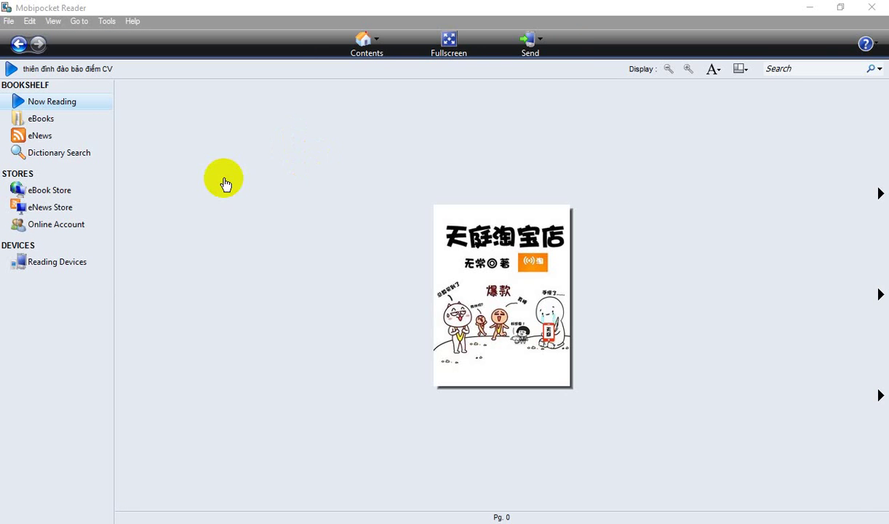
scroll(454, 249, "down", 1)
left_click(231, 111)
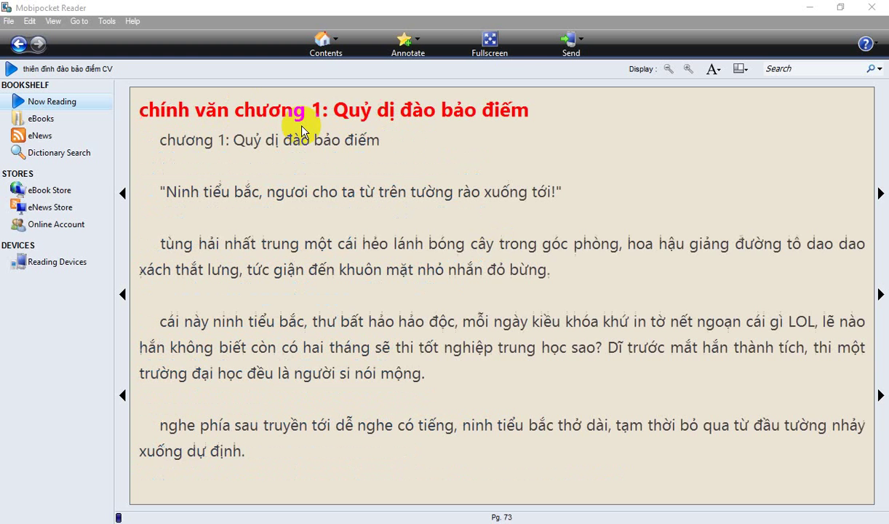
Step: Inspect the text of chapter 1's opening paragraphs, selecting passages and clearing the selection
left_click_drag(204, 191, 532, 199)
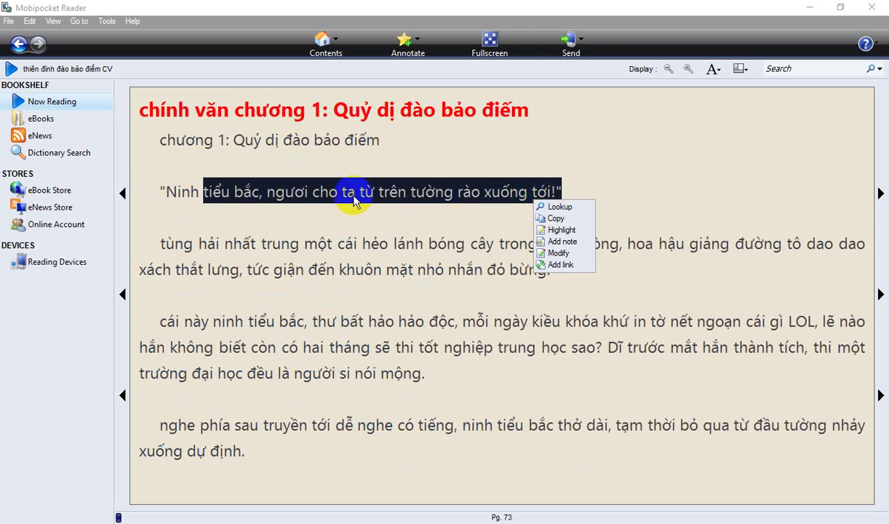
left_click(222, 242)
left_click_drag(222, 242, 615, 291)
left_click(720, 273)
left_click_drag(482, 269, 166, 232)
left_click(727, 302)
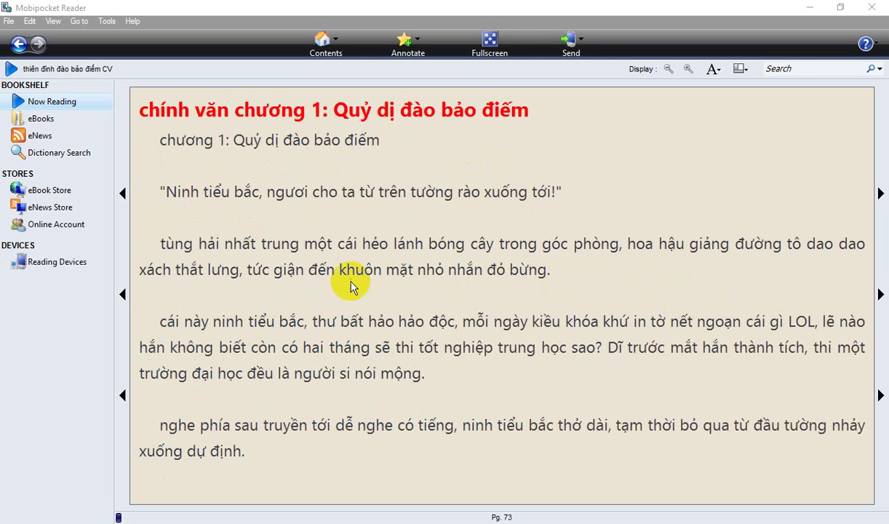
Step: Return to the eBooks bookshelf showing thiên đình đào bảo điếm CV, and close Mobipocket Reader
left_click_drag(452, 325, 580, 365)
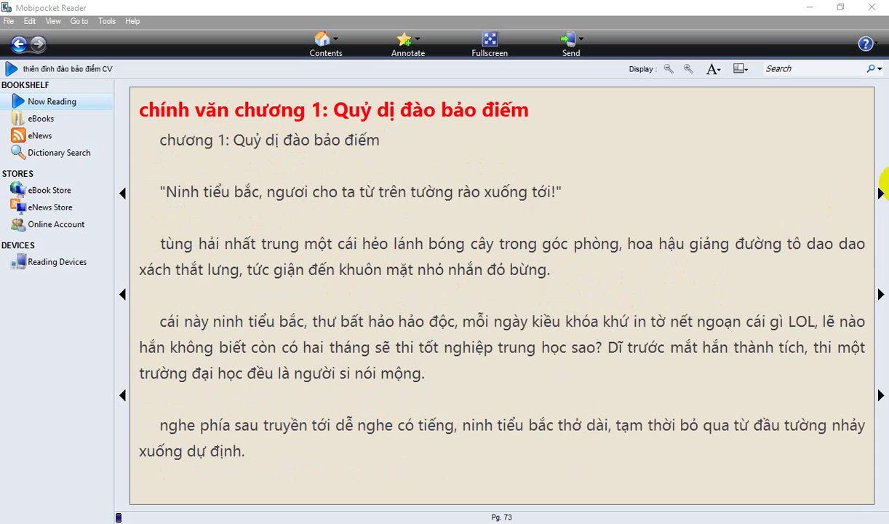
left_click(40, 121)
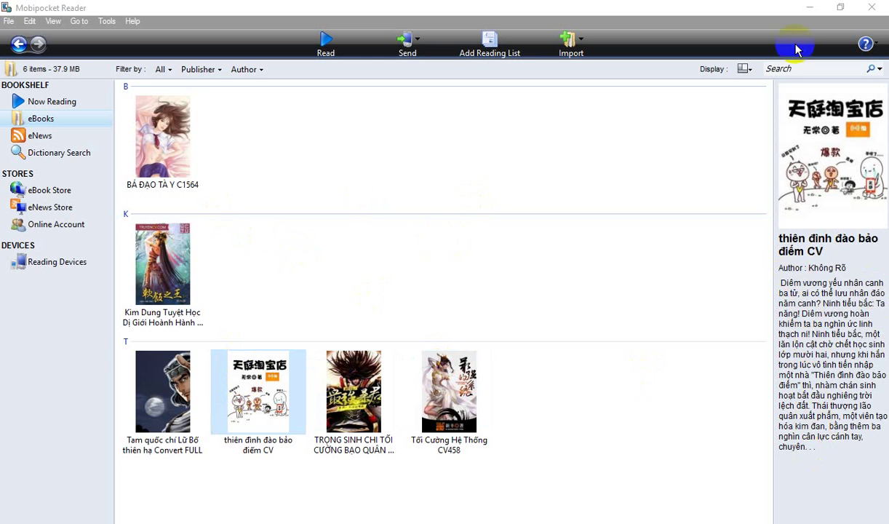
left_click(861, 8)
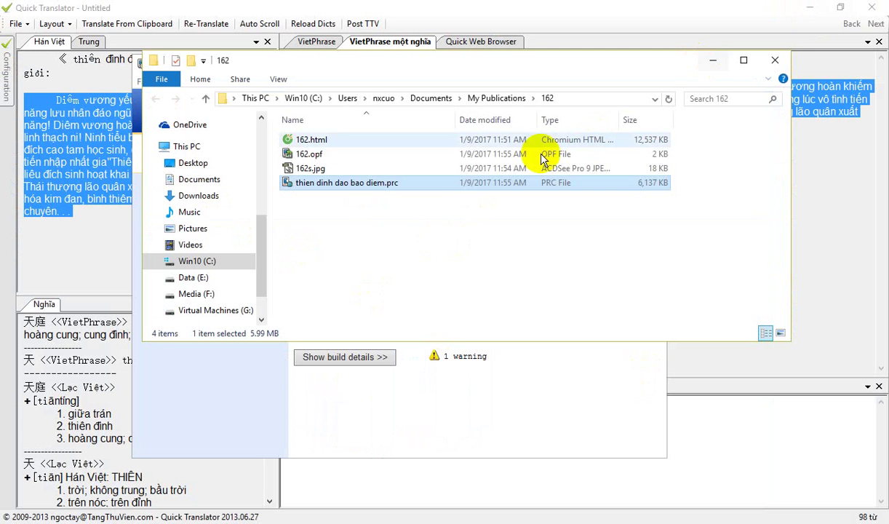
Step: Dismiss the 162 publication folder, and close Quick Translator without saving the changes to Untitled
left_click(752, 63)
left_click(880, 9)
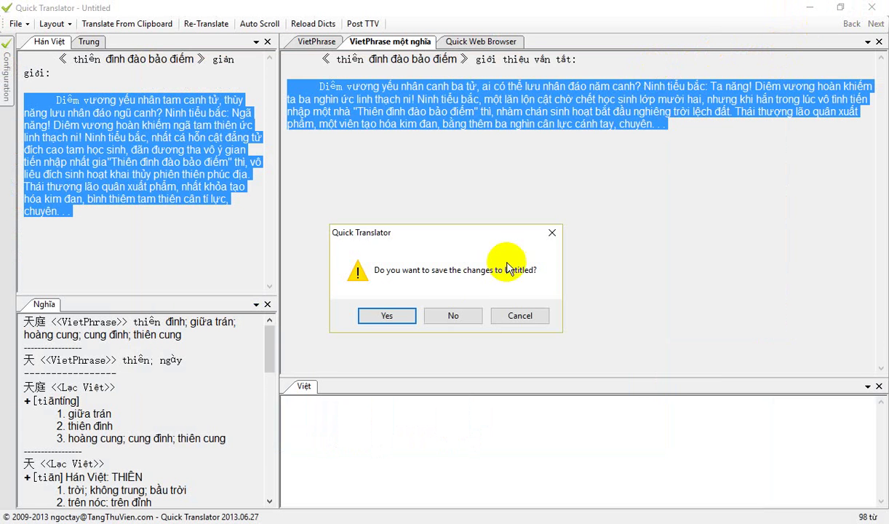
left_click(457, 319)
left_click(653, 64)
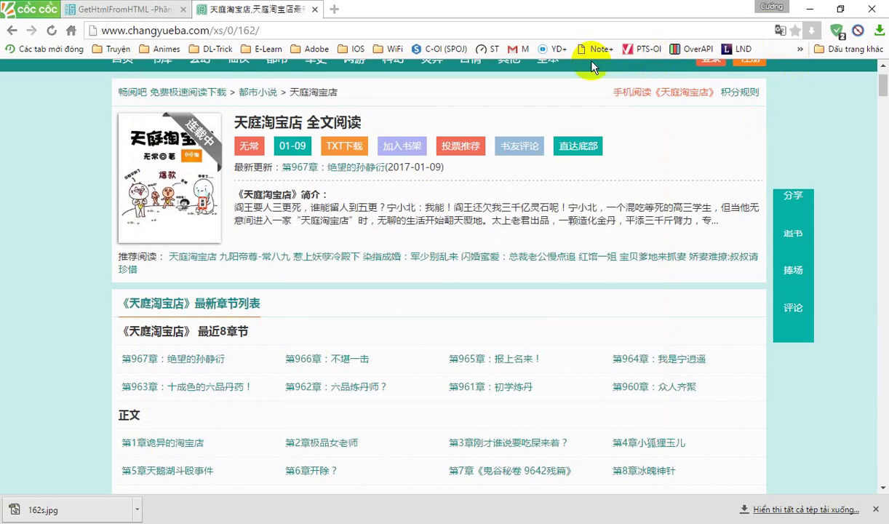
Step: Minimize the web browser and restore the maximized QuickConverter folder to a smaller window
left_click(809, 14)
left_click(847, 168)
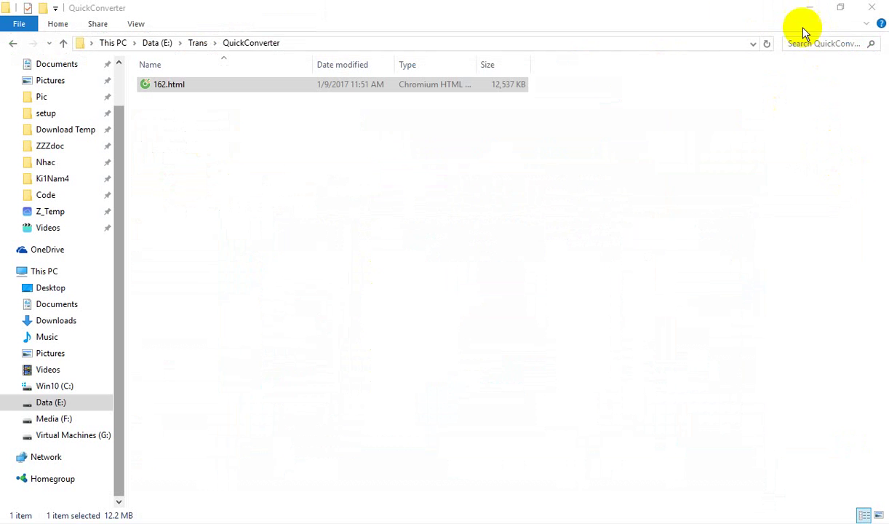
double_click(514, 14)
Step: Close the 162.html Notepad window and the QuickConverter folder, and place the GetTextFromHtml window in the middle of the desktop
left_click(610, 158)
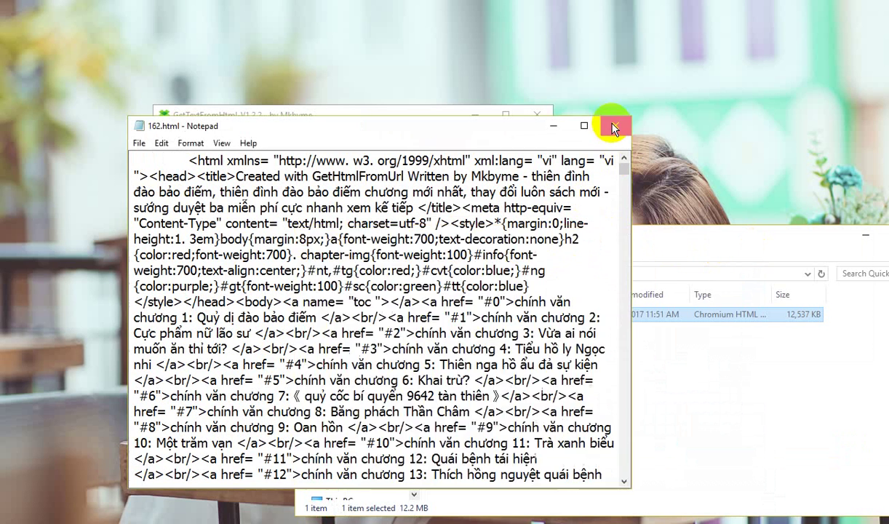
left_click(612, 128)
left_click_drag(393, 116, 350, 32)
left_click_drag(462, 235, 97, 275)
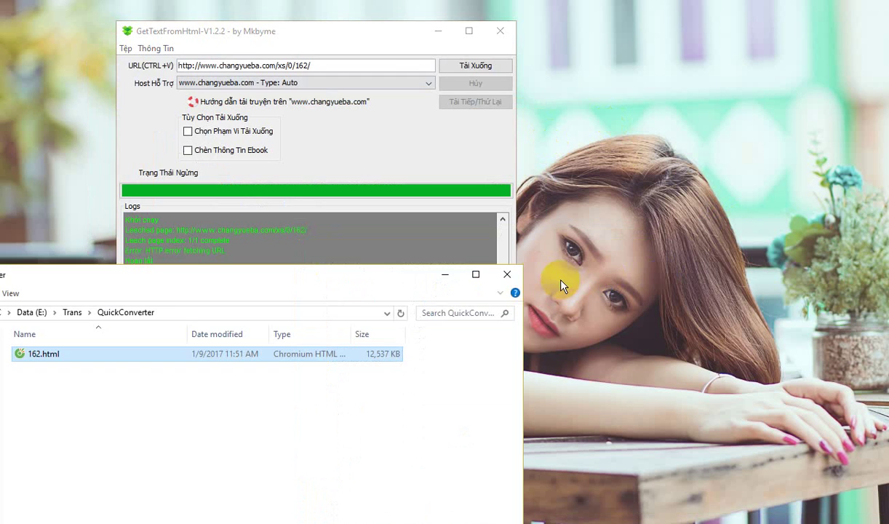
left_click(507, 275)
left_click_drag(326, 31, 437, 120)
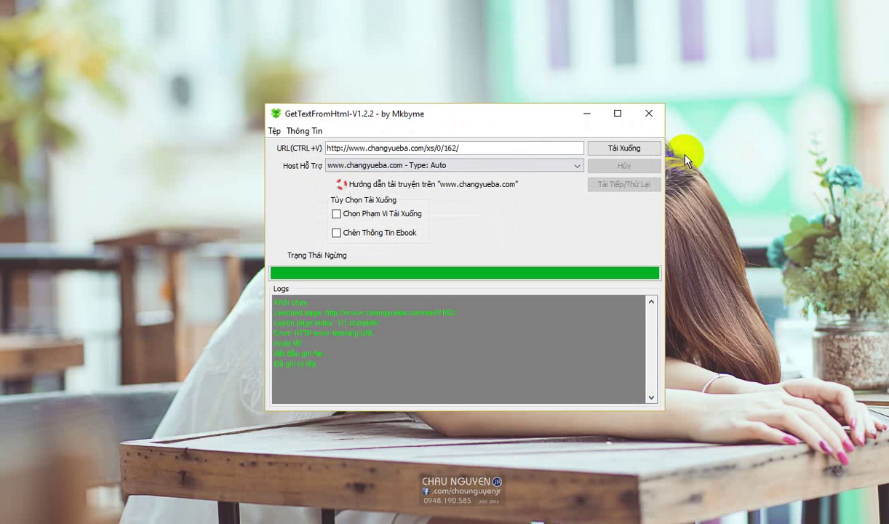